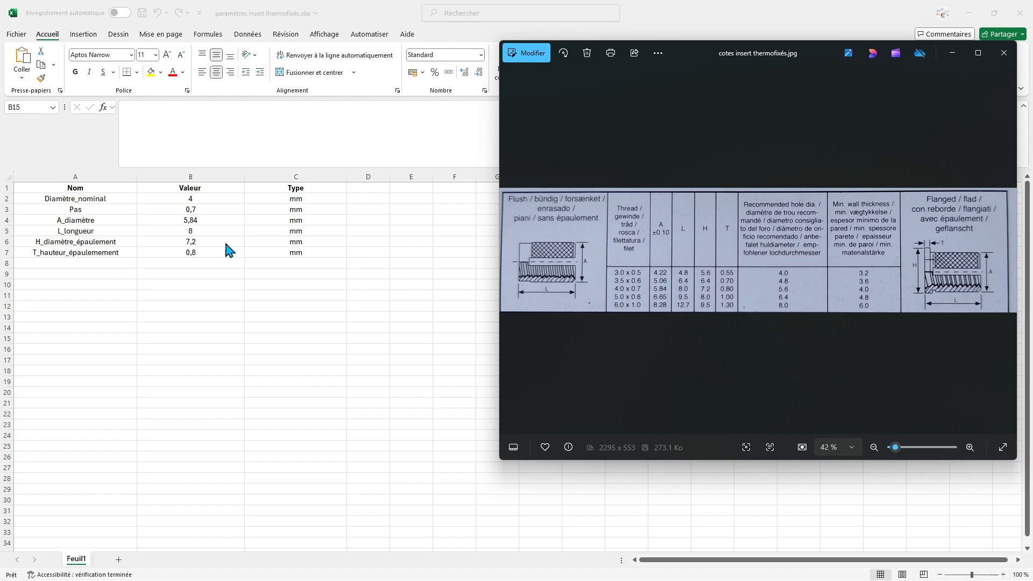
- Minimize the dimension chart image, save the workbook paramètres insert thermofixés.xlsx and switch to Autodesk Inventor
{"action": "left_click", "coordinate": [953, 53]}
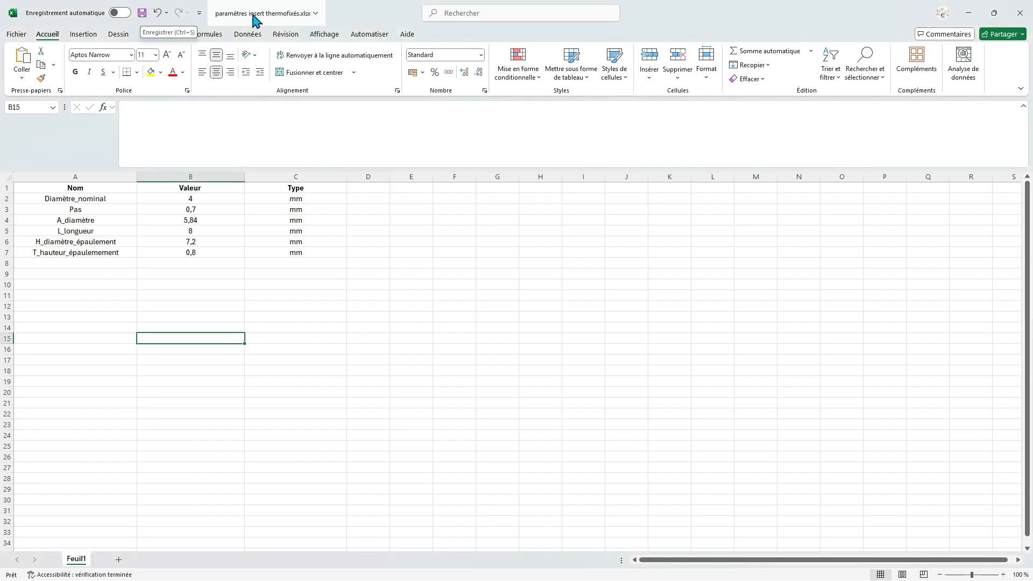
{"action": "left_click", "coordinate": [142, 13]}
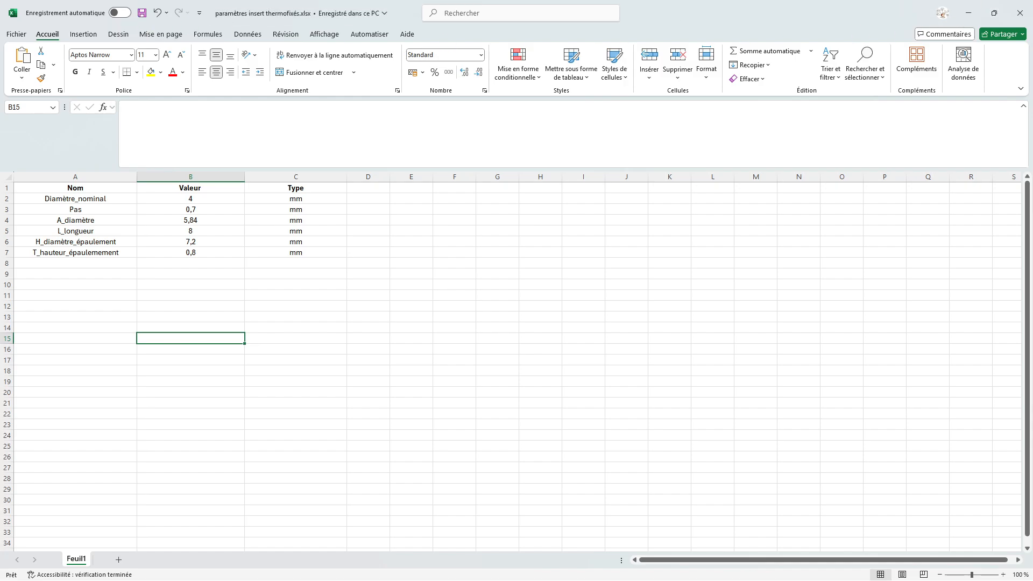
{"action": "left_click", "coordinate": [963, 11]}
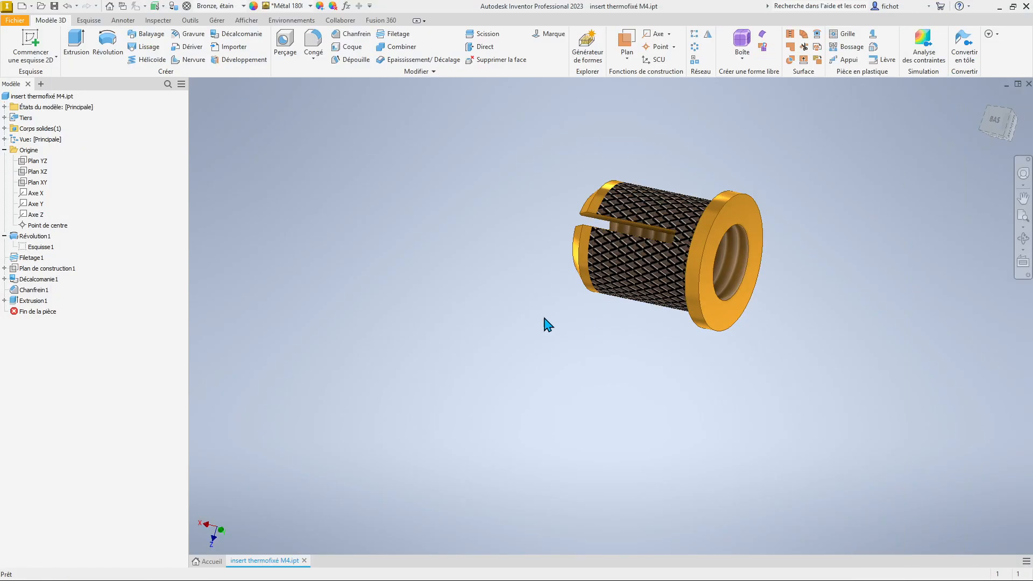
- Minimize the insert model and create a new part from the metric Standard (mm).ipt template
{"action": "left_click", "coordinate": [1007, 85]}
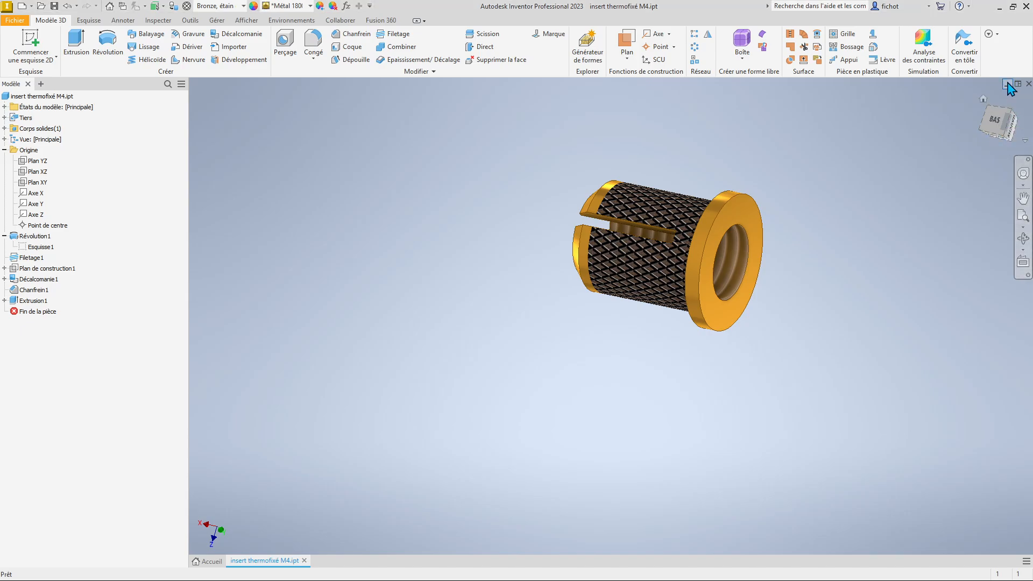
{"action": "left_click", "coordinate": [21, 7]}
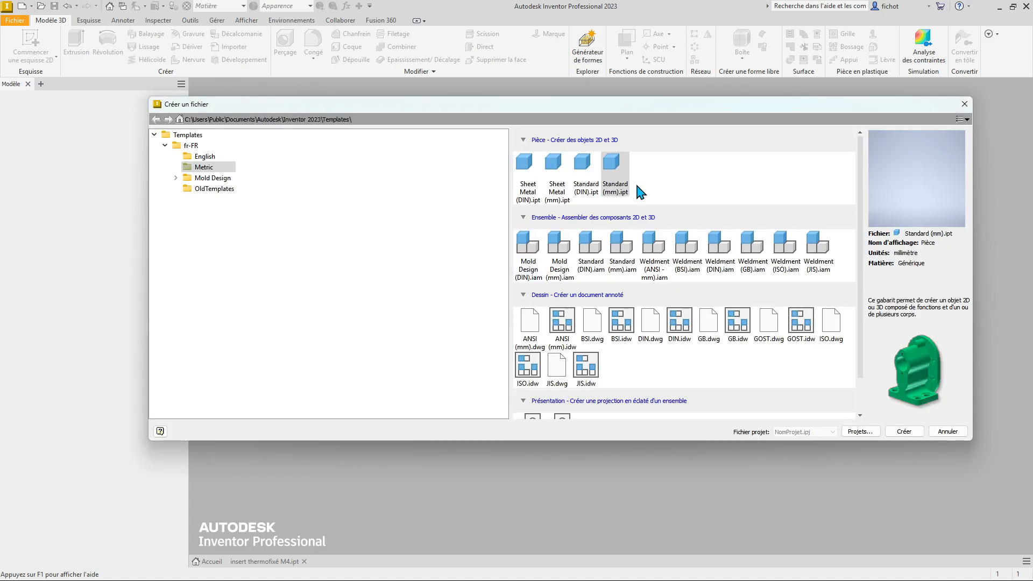
{"action": "left_click", "coordinate": [903, 431]}
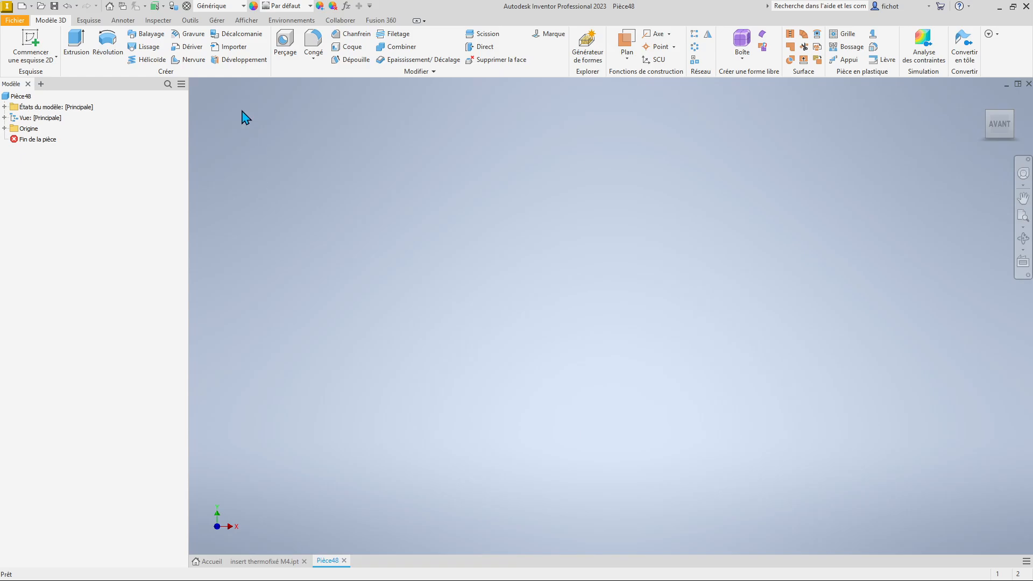
- Examine the new part's parameters table for model and user parameters, and close it
{"action": "left_click", "coordinate": [217, 20]}
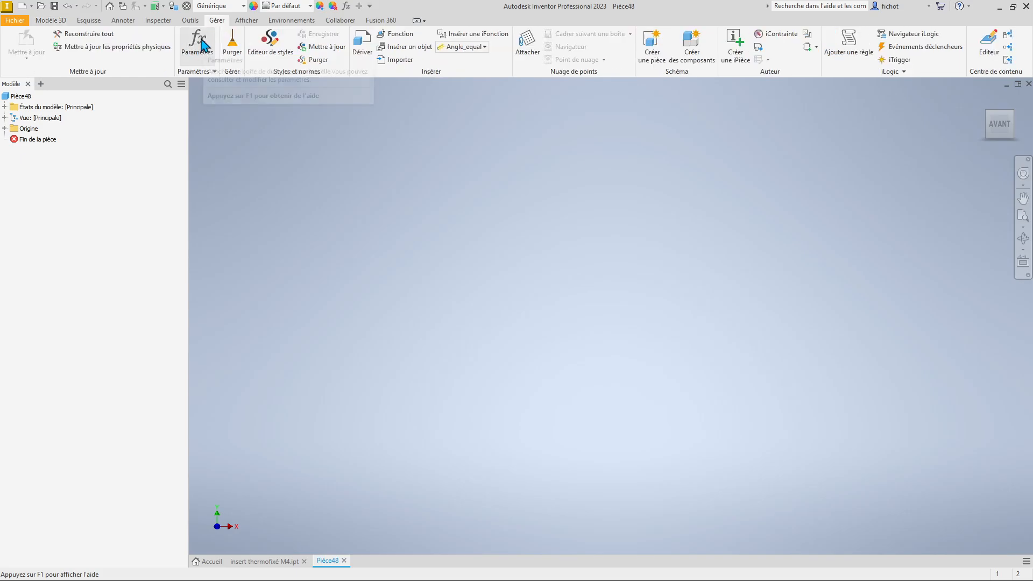
{"action": "left_click", "coordinate": [203, 46]}
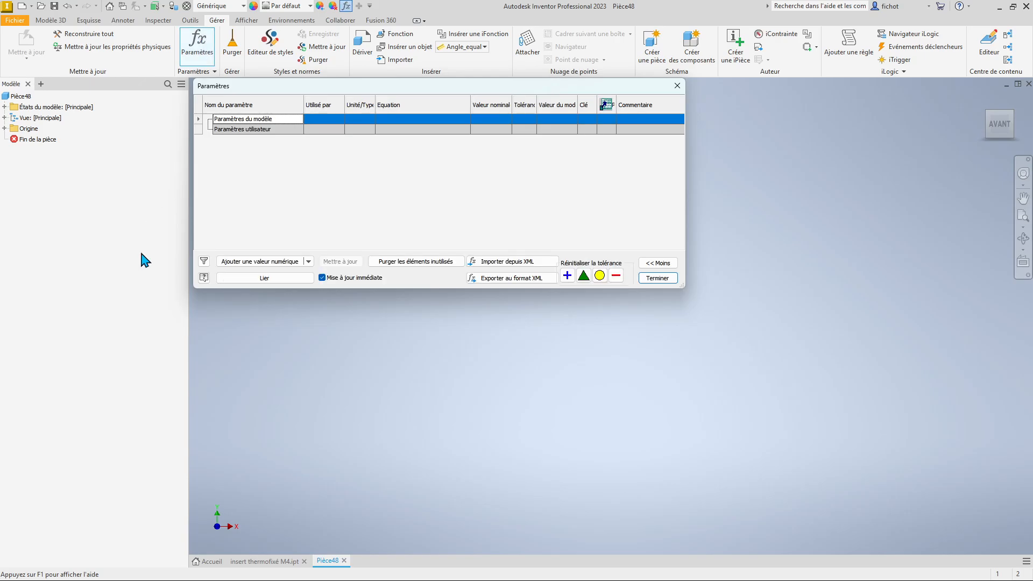
{"action": "left_click_drag", "start_coordinate": [369, 87], "coordinate": [495, 141]}
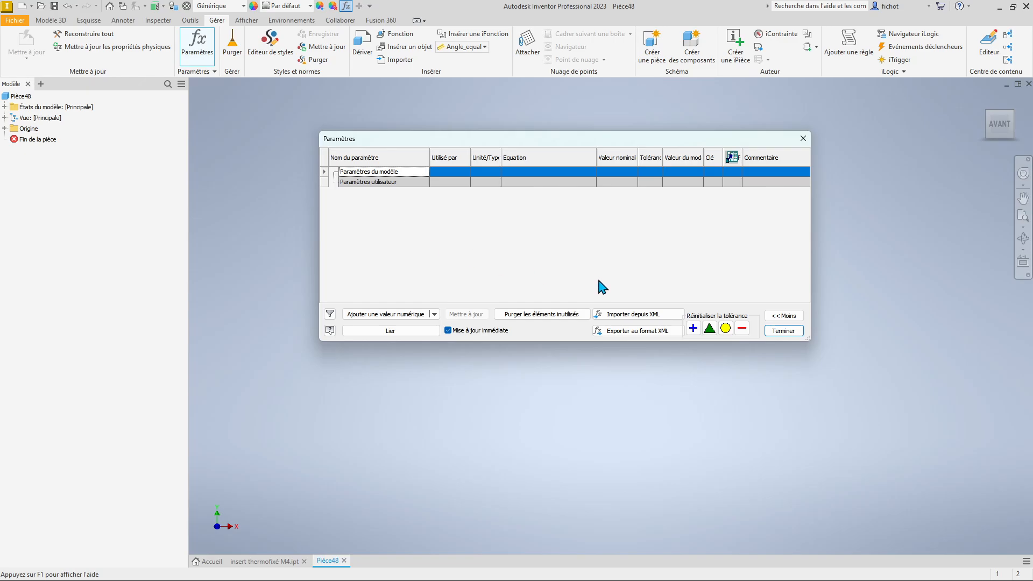
{"action": "left_click", "coordinate": [784, 331]}
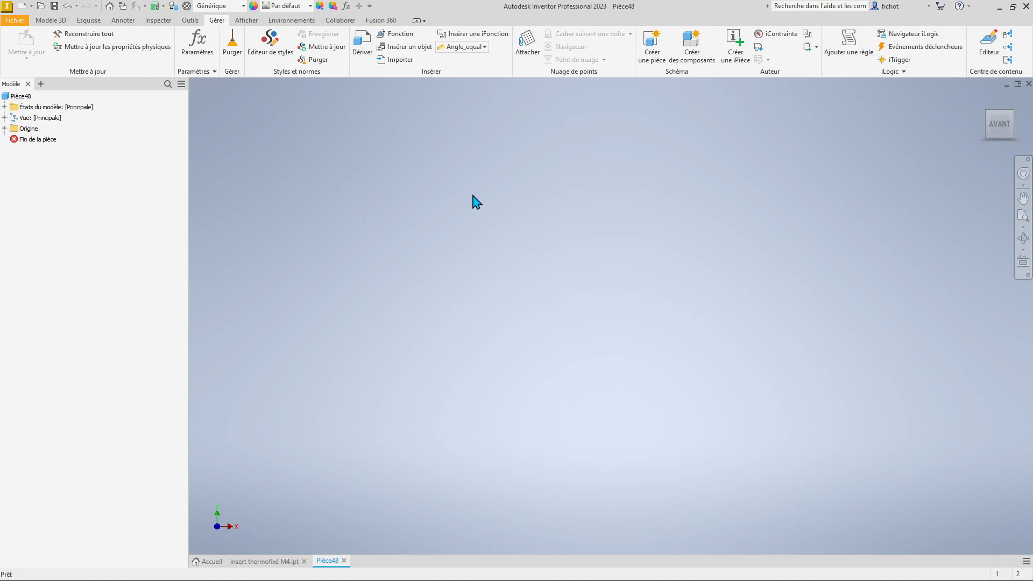
- Start a new 2D sketch on the front XY plane of the part
{"action": "left_click", "coordinate": [43, 20]}
{"action": "left_click", "coordinate": [91, 21]}
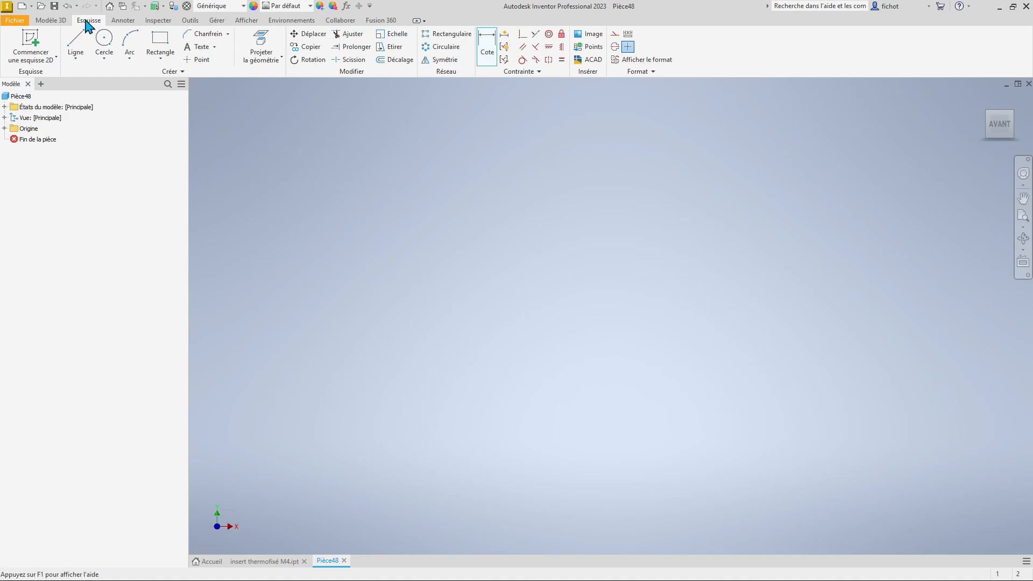
{"action": "left_click", "coordinate": [30, 43]}
{"action": "scroll", "coordinate": [557, 202], "scroll_direction": "up", "scroll_amount": 5}
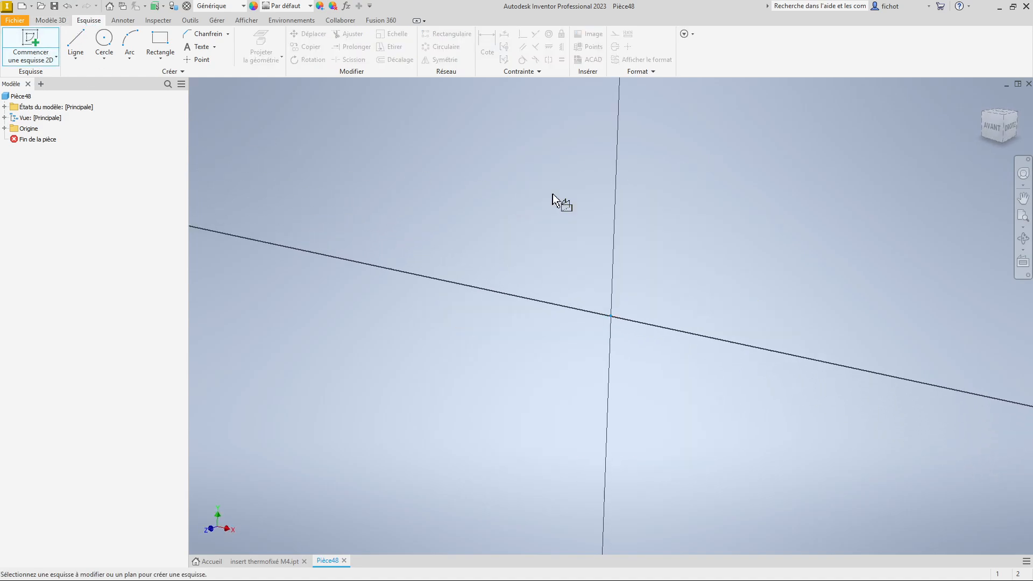
{"action": "left_click", "coordinate": [557, 202]}
- Sketch a two-corner rectangle about 26 mm wide and 10 mm high that encloses the origin
{"action": "left_click", "coordinate": [159, 44]}
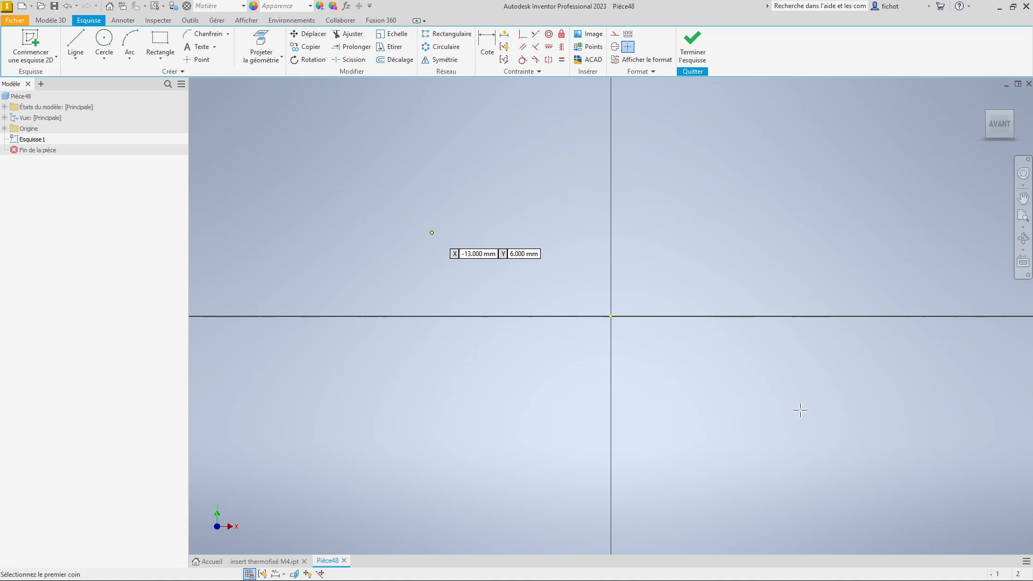
{"action": "left_click", "coordinate": [432, 234]}
{"action": "left_click", "coordinate": [791, 371]}
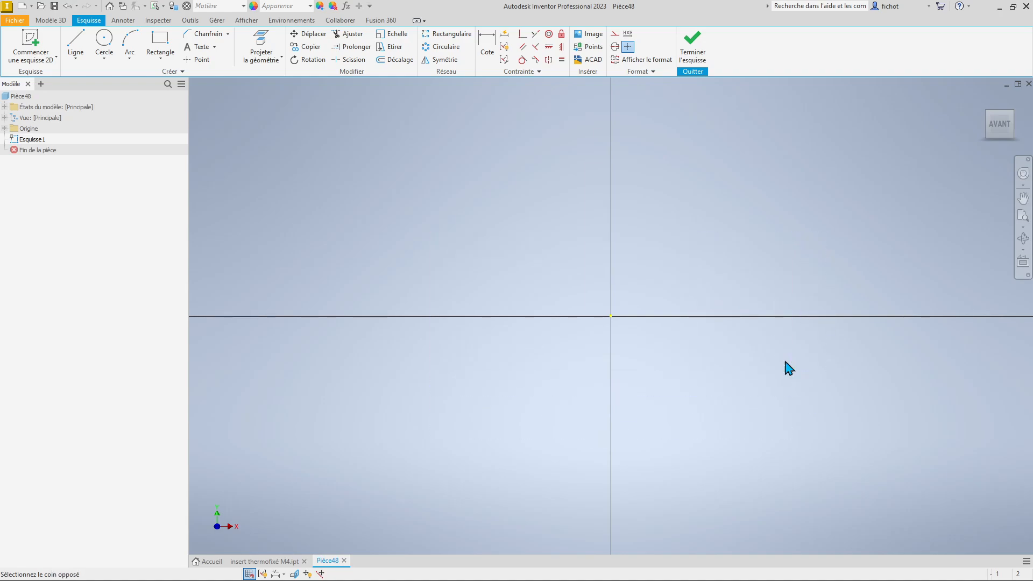
{"action": "left_click", "coordinate": [487, 52]}
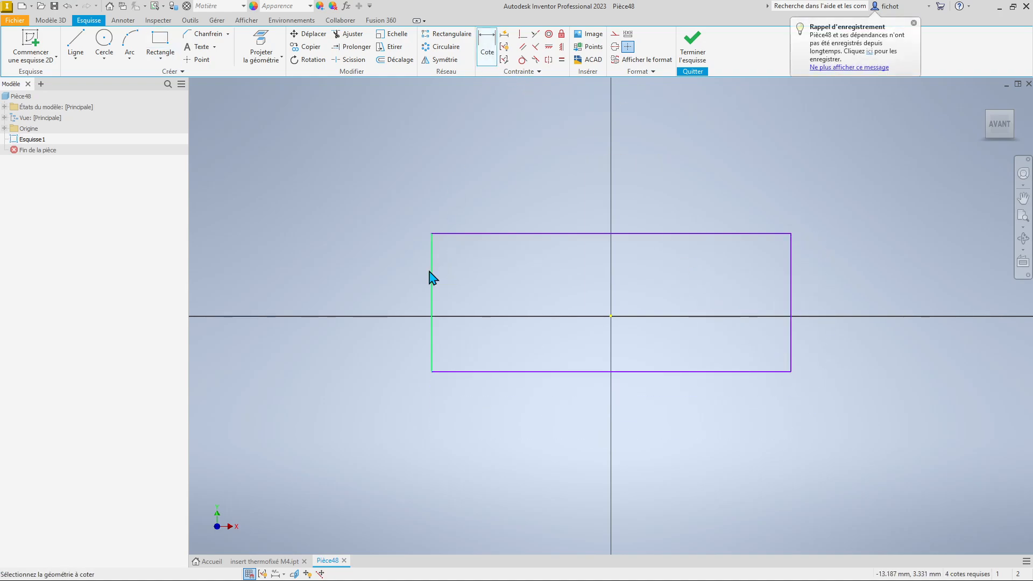
{"action": "left_click", "coordinate": [432, 278]}
{"action": "left_click", "coordinate": [785, 273]}
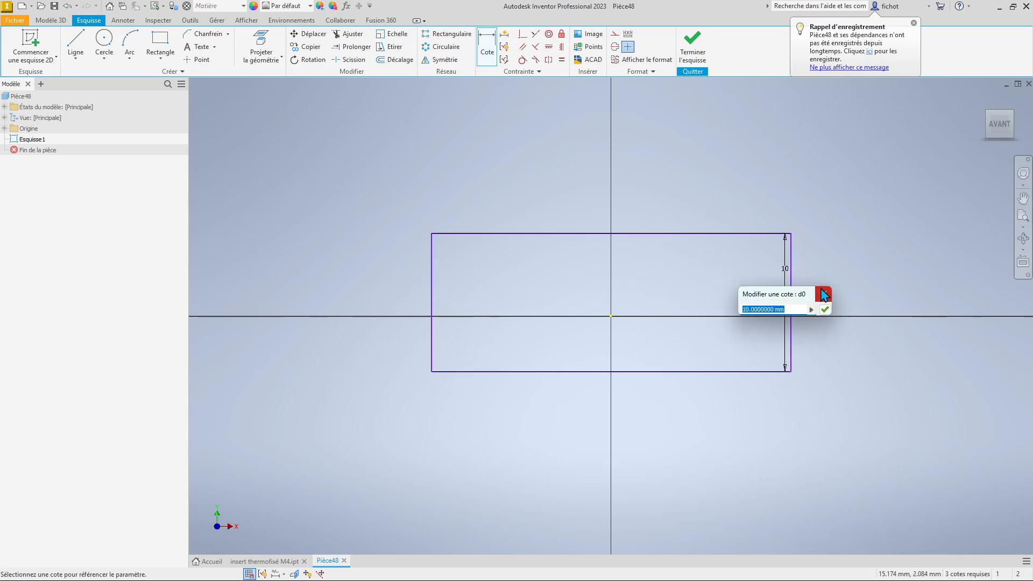
{"action": "left_click", "coordinate": [822, 294]}
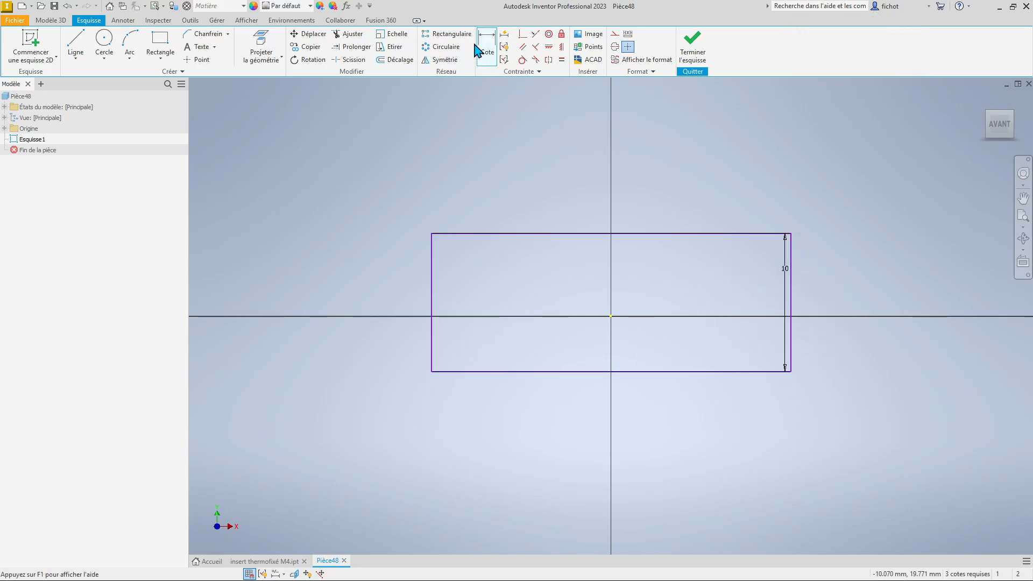
{"action": "left_click", "coordinate": [67, 6]}
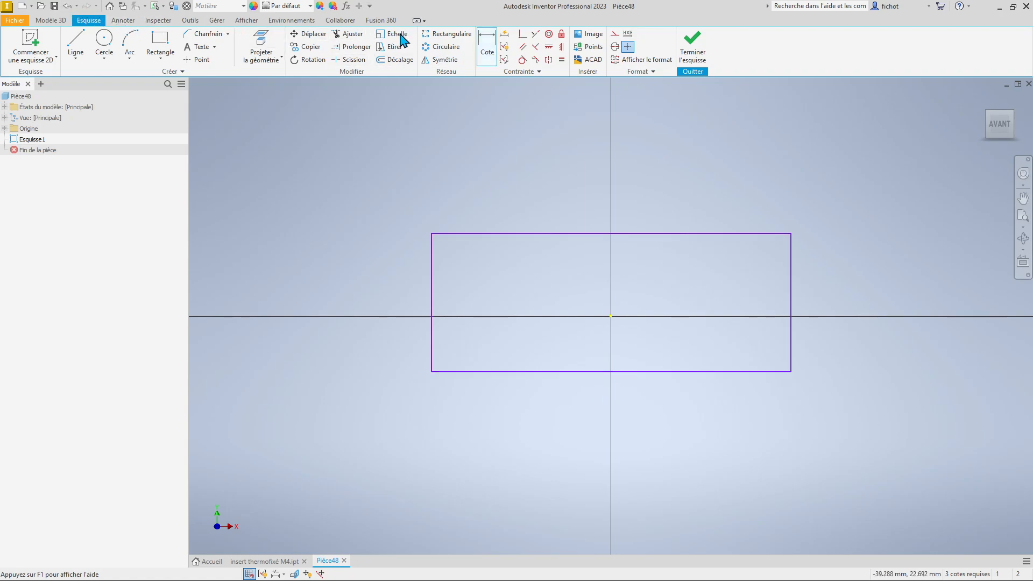
- Dimension the rectangle's width between its two vertical sides, accepting the proposed value
{"action": "left_click", "coordinate": [486, 45]}
{"action": "left_click", "coordinate": [442, 265]}
{"action": "left_click", "coordinate": [789, 269]}
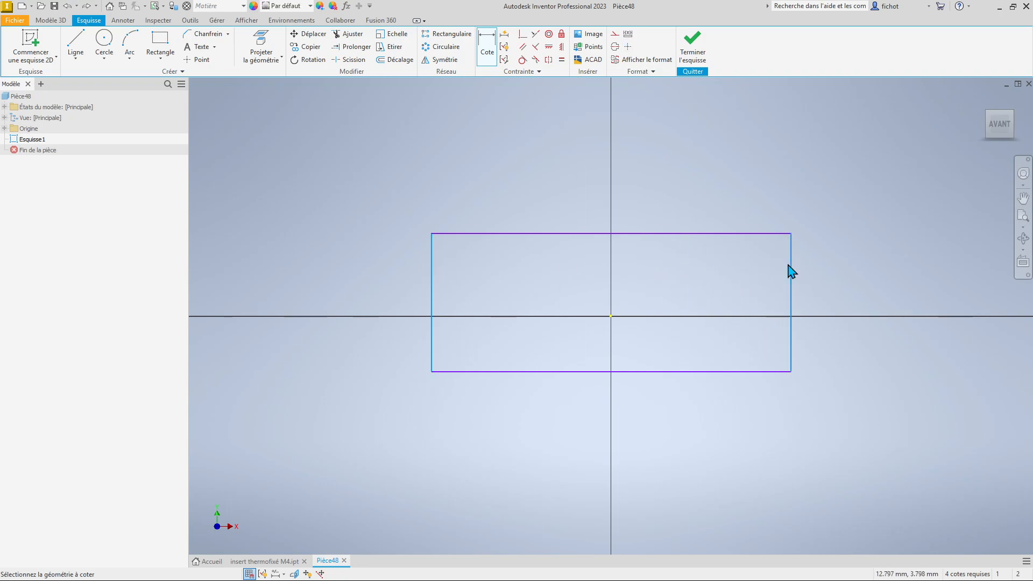
{"action": "left_click", "coordinate": [557, 186]}
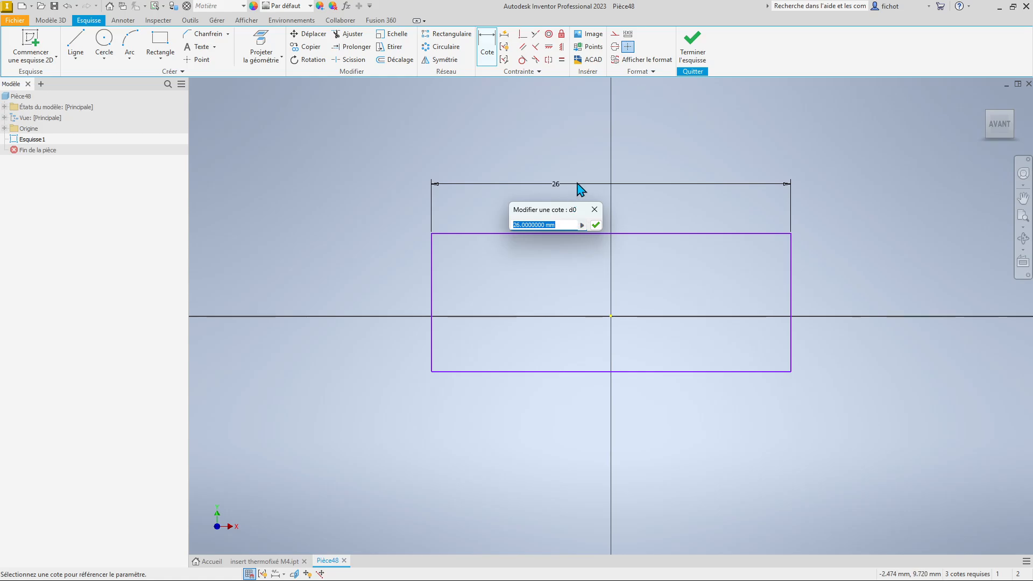
{"action": "left_click", "coordinate": [596, 225]}
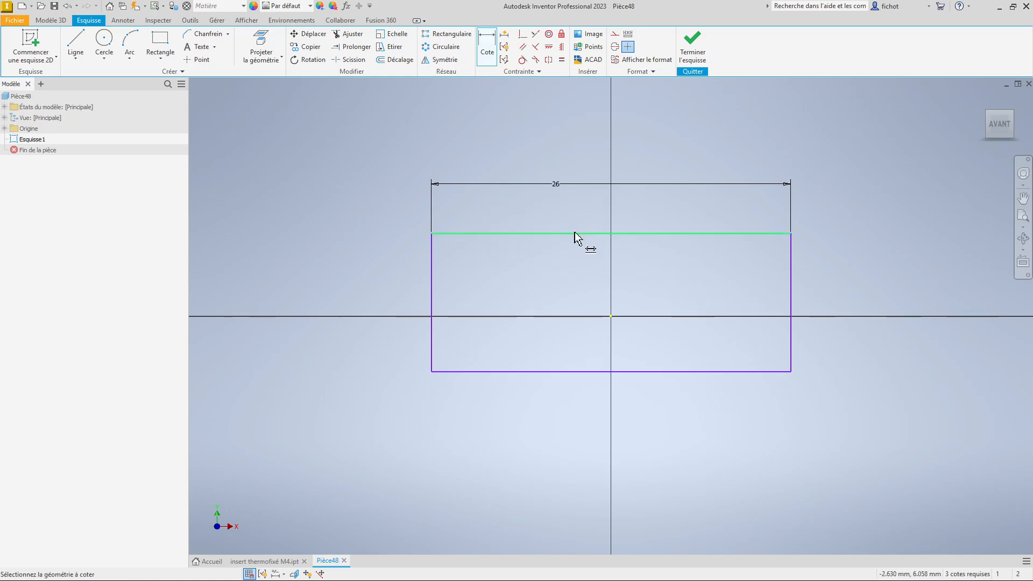
- Dimension the rectangle's height between its horizontal sides with the equation d0-2, tying it to the width
{"action": "left_click", "coordinate": [575, 233]}
{"action": "left_click", "coordinate": [560, 372]}
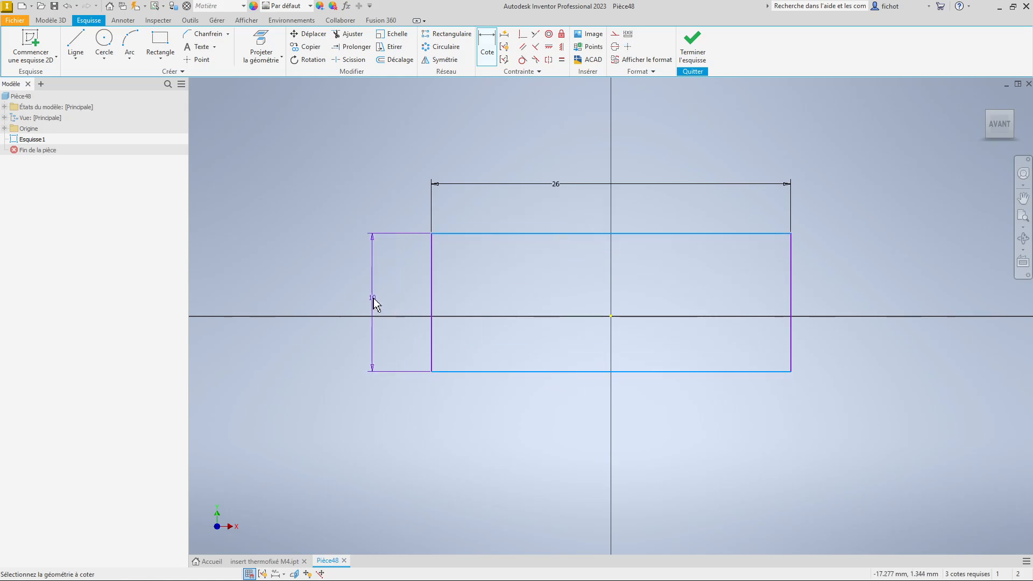
{"action": "left_click", "coordinate": [352, 282]}
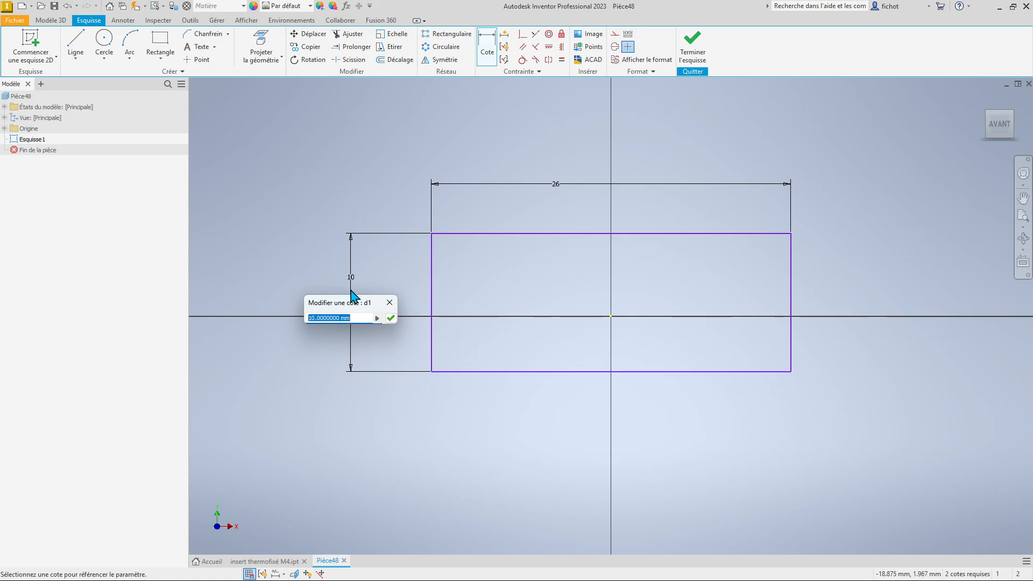
{"action": "type", "text": "d0-2"}
{"action": "key", "text": "Return"}
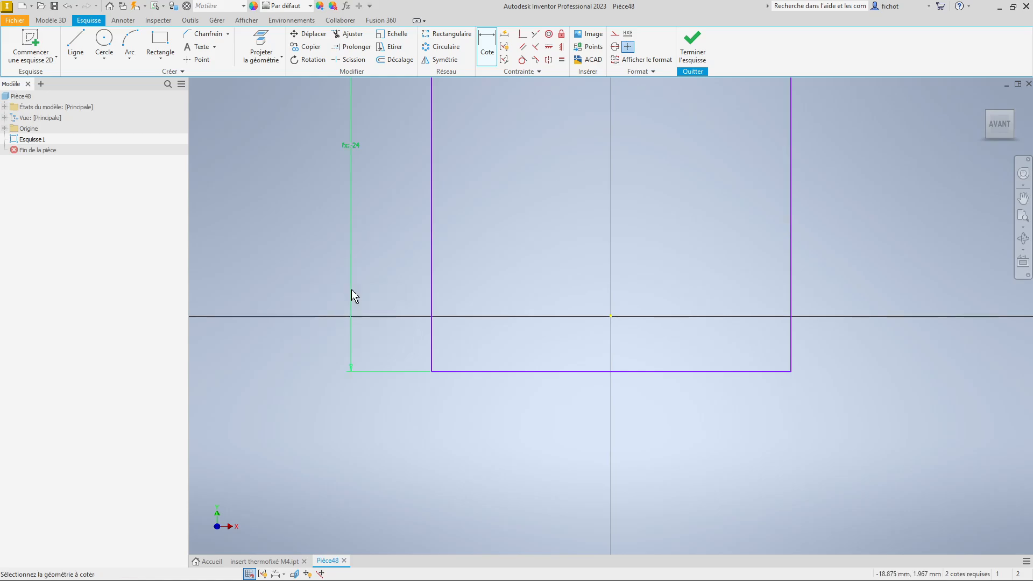
- Change the amount subtracted from d0 in the rectangle's height equation so that the height becomes 10 mm
{"action": "scroll", "coordinate": [467, 183], "scroll_direction": "up", "scroll_amount": 3}
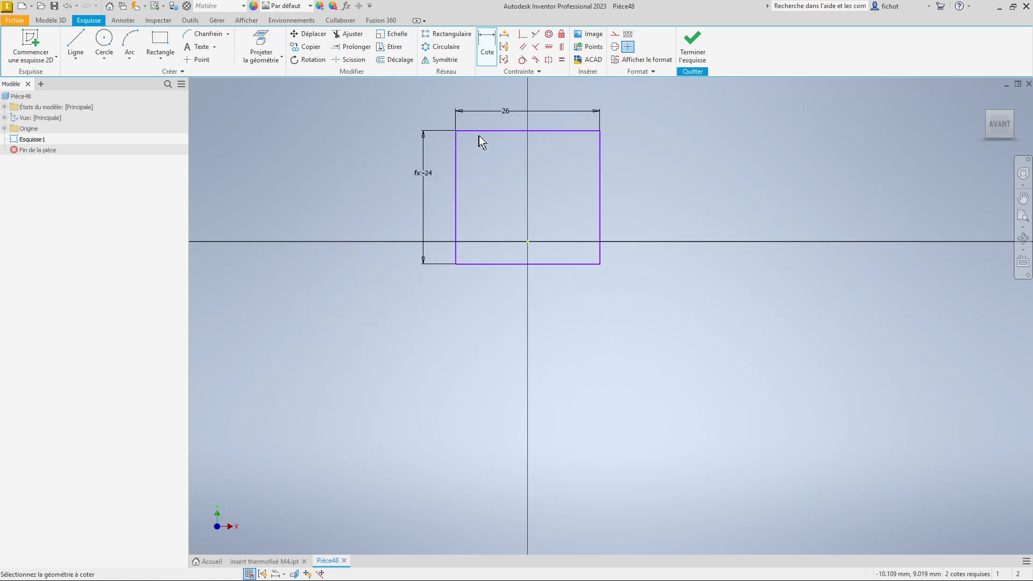
{"action": "scroll", "coordinate": [489, 102], "scroll_direction": "down", "scroll_amount": 3}
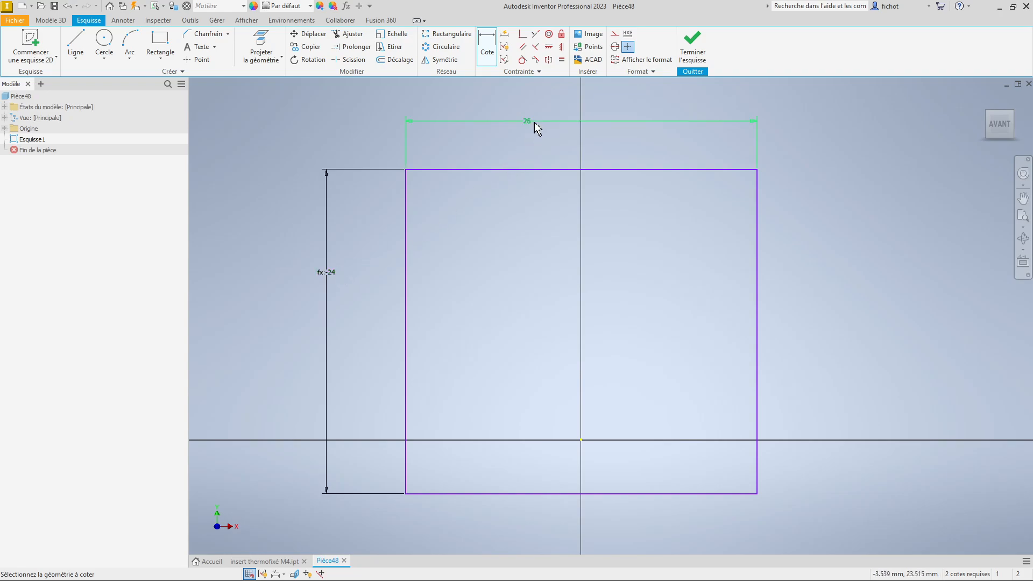
{"action": "left_click", "coordinate": [330, 274]}
{"action": "left_click_drag", "start_coordinate": [318, 315], "coordinate": [297, 315]}
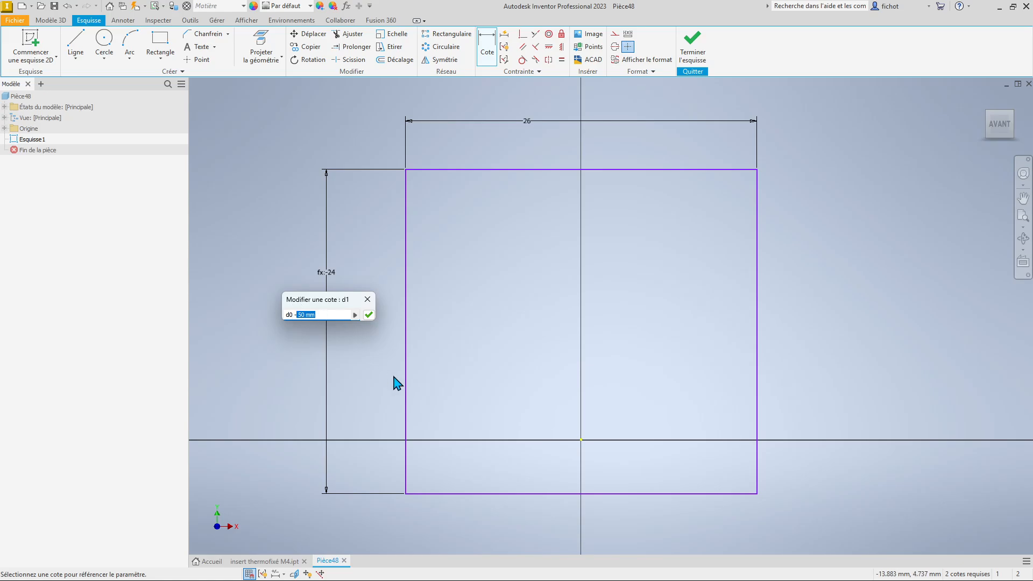
{"action": "key", "text": "BackSpace"}
{"action": "key", "text": "Return"}
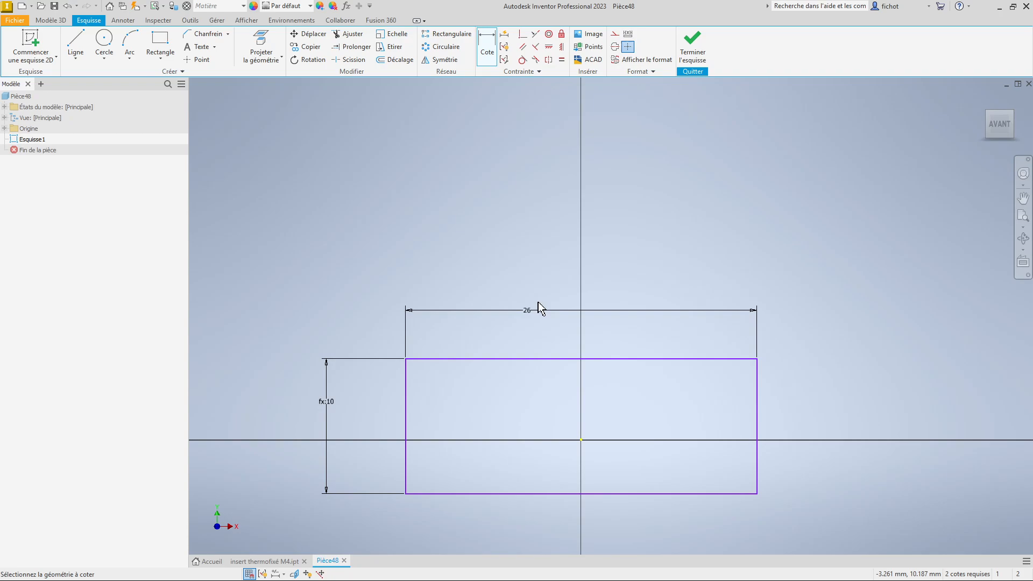
- Set the rectangle's width to 36 mm and finish the sketch
{"action": "scroll", "coordinate": [529, 311], "scroll_direction": "up", "scroll_amount": 2}
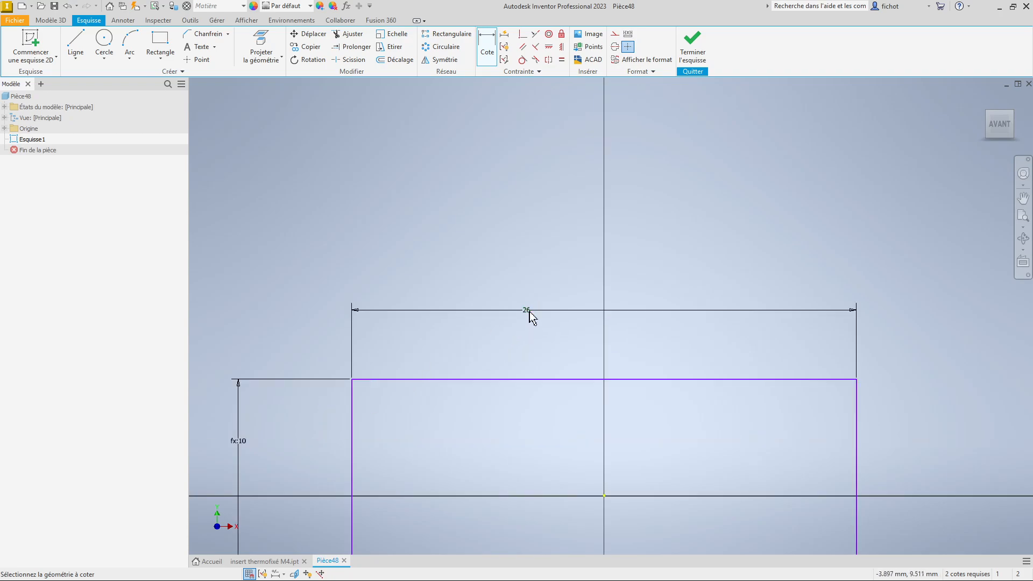
{"action": "left_click", "coordinate": [529, 313]}
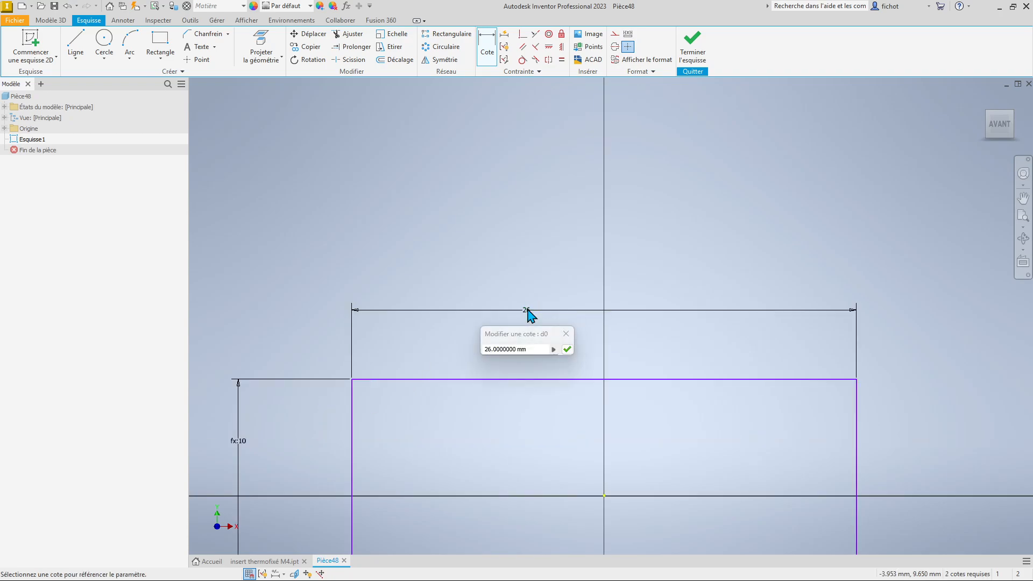
{"action": "type", "text": "36"}
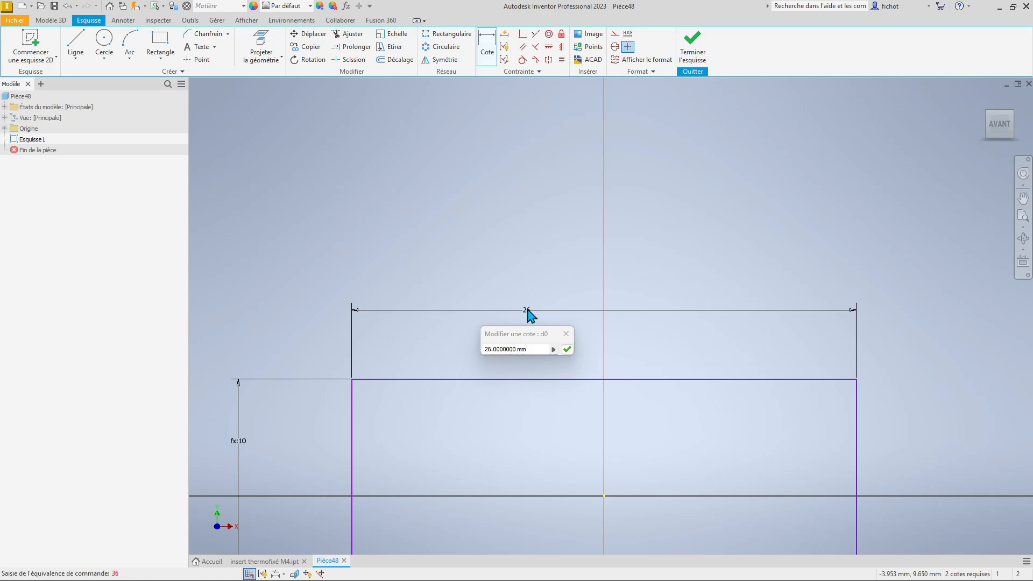
{"action": "left_click", "coordinate": [528, 350]}
{"action": "type", "text": "3"}
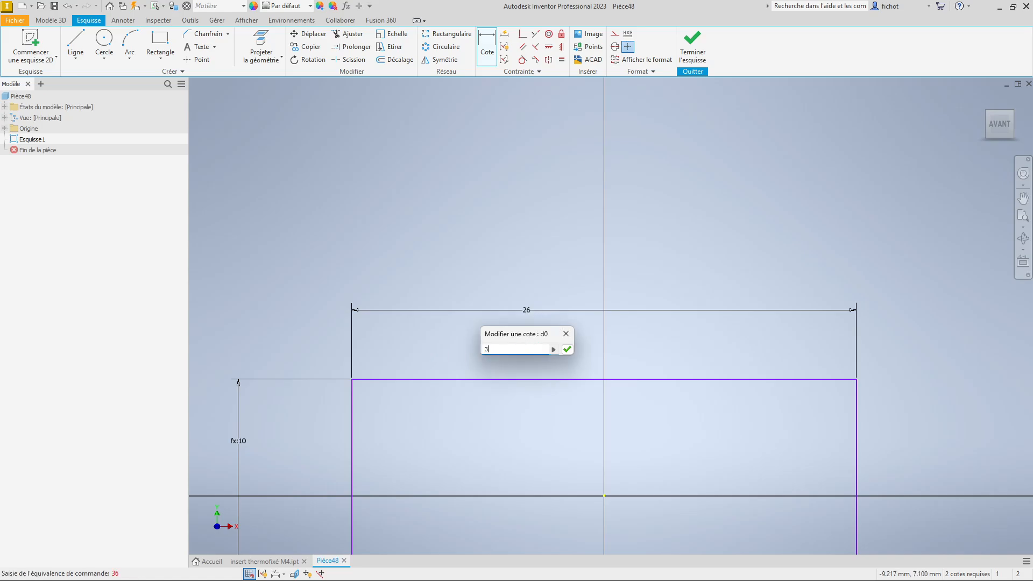
{"action": "type", "text": "6"}
{"action": "key", "text": "Return"}
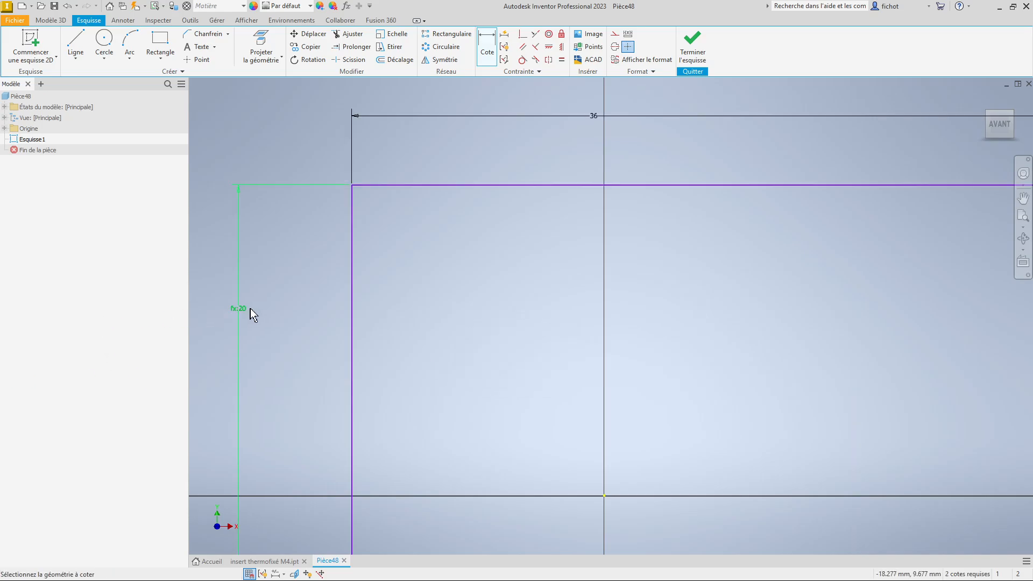
{"action": "scroll", "coordinate": [264, 307], "scroll_direction": "down", "scroll_amount": 4}
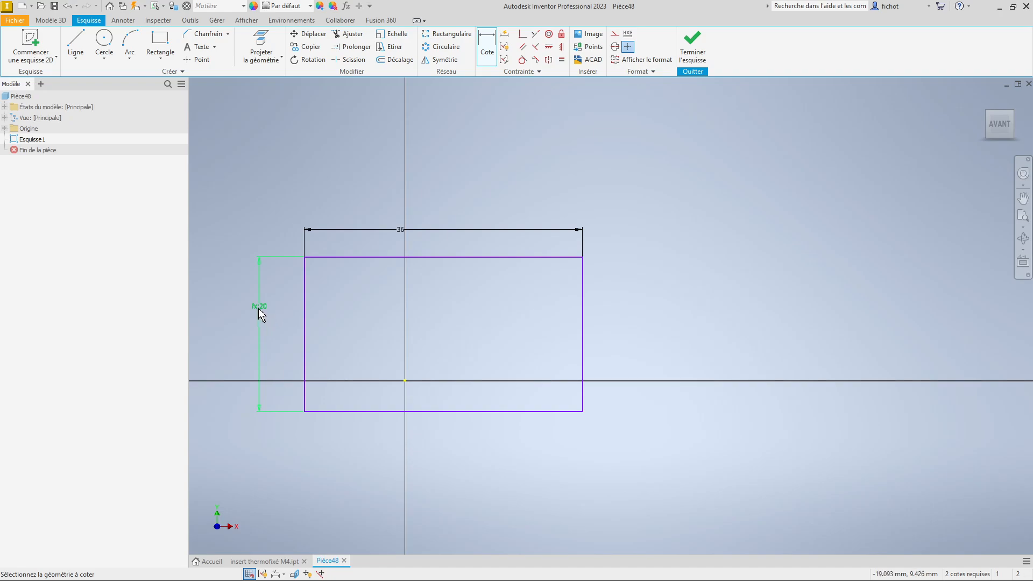
{"action": "left_click", "coordinate": [692, 51]}
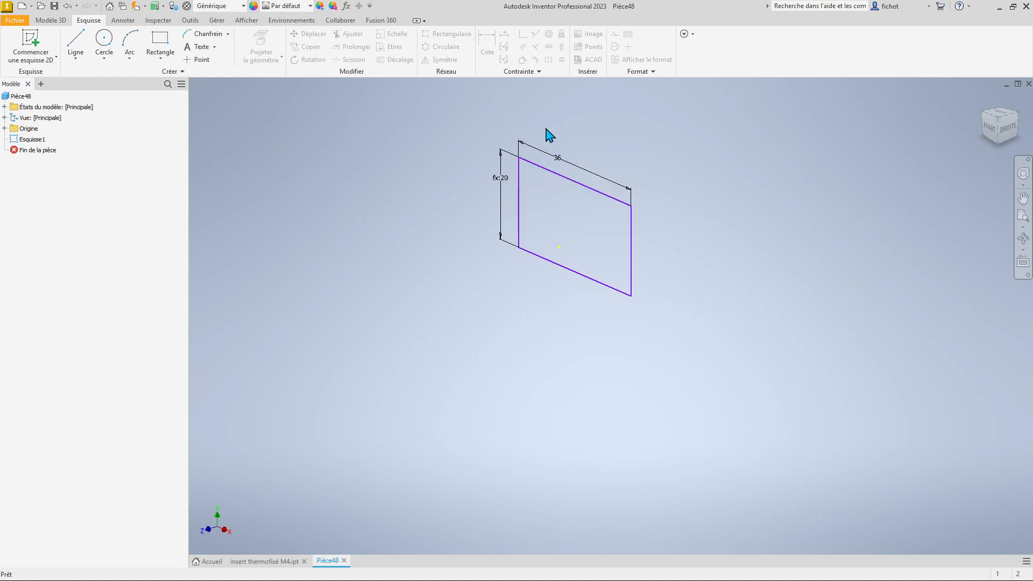
- Extrude the rectangle by a distance tied to its width with the equation d0+12
{"action": "left_click", "coordinate": [61, 20]}
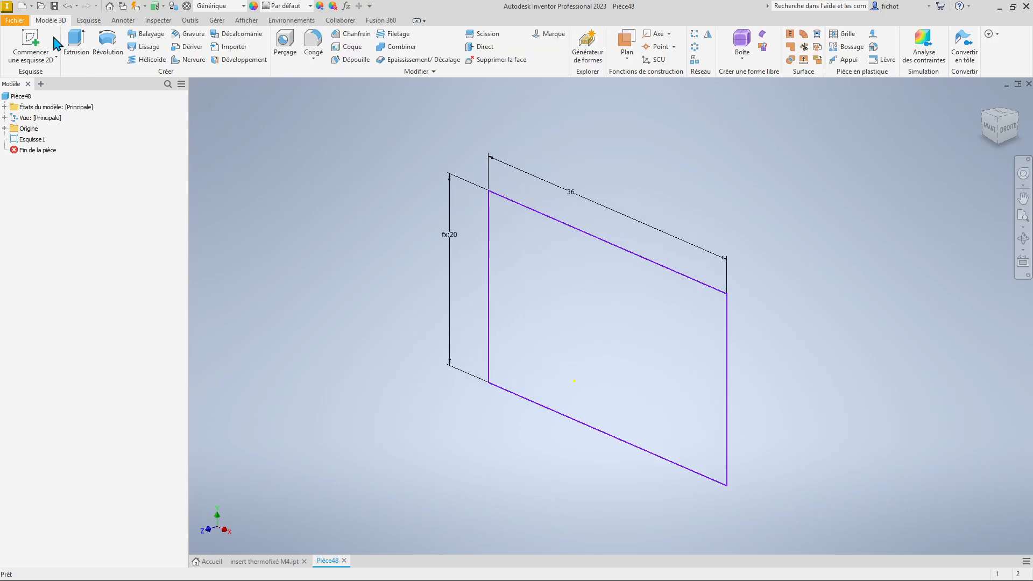
{"action": "left_click", "coordinate": [76, 43]}
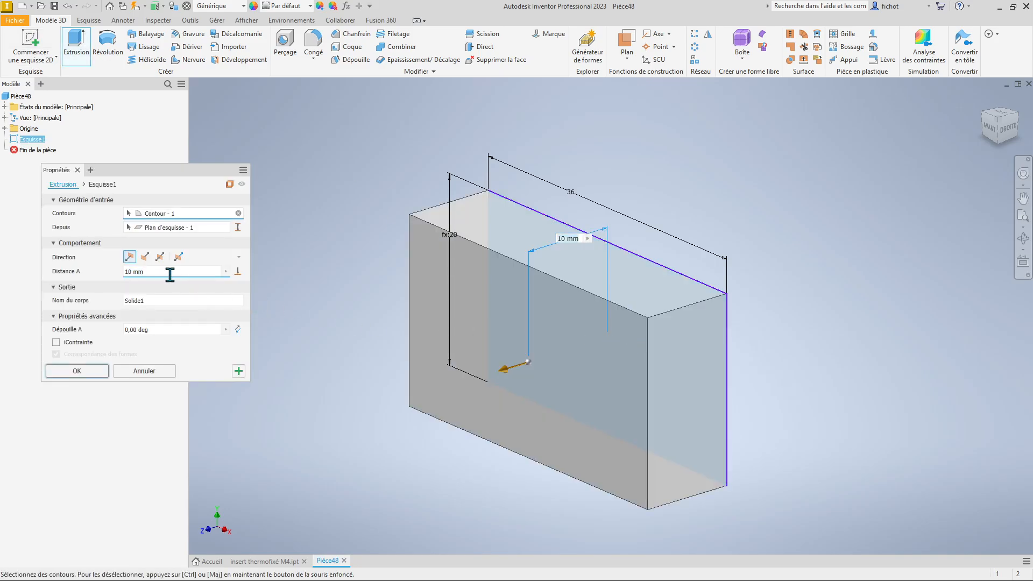
{"action": "type", "text": "d0+12"}
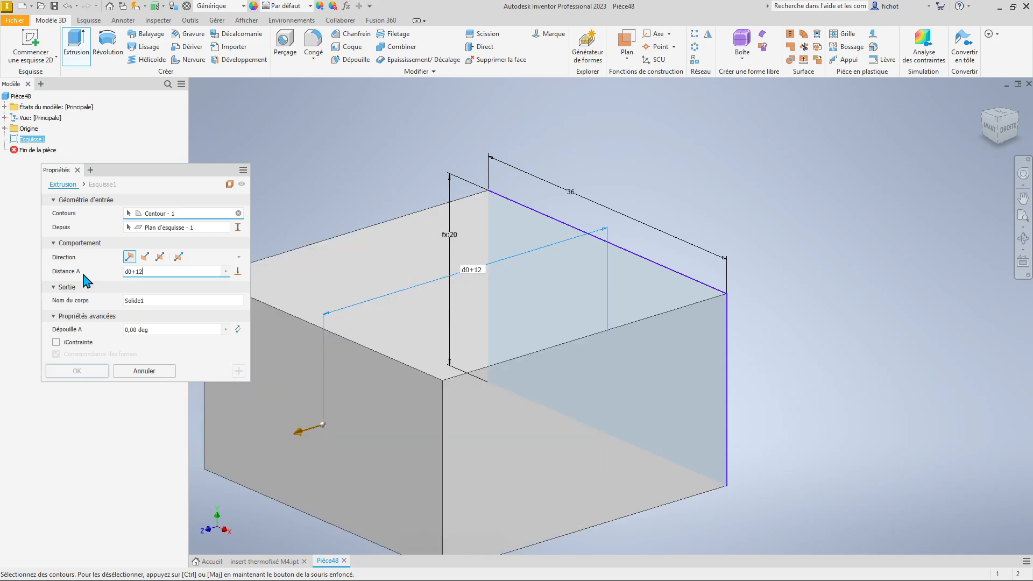
{"action": "key", "text": "Return"}
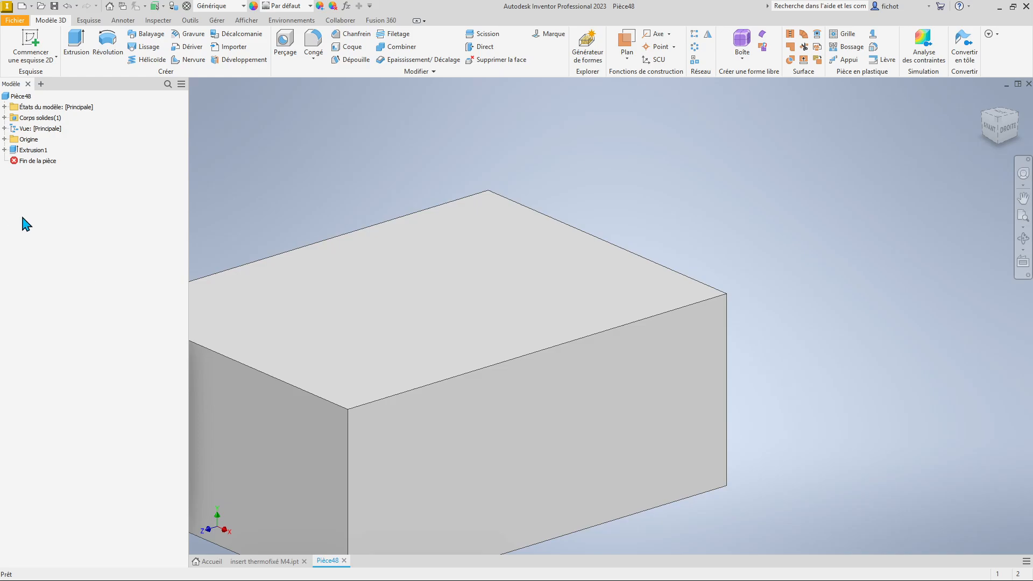
- Reopen the extrusion for editing, review the equation in its distance, and close it unchanged
{"action": "left_click", "coordinate": [13, 150]}
{"action": "right_click", "coordinate": [14, 152]}
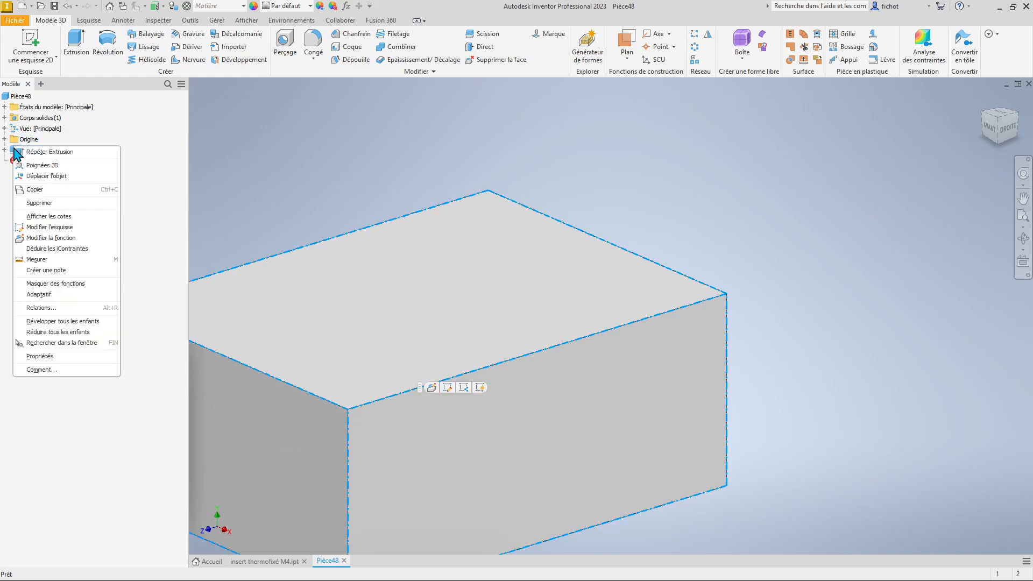
{"action": "left_click", "coordinate": [33, 245]}
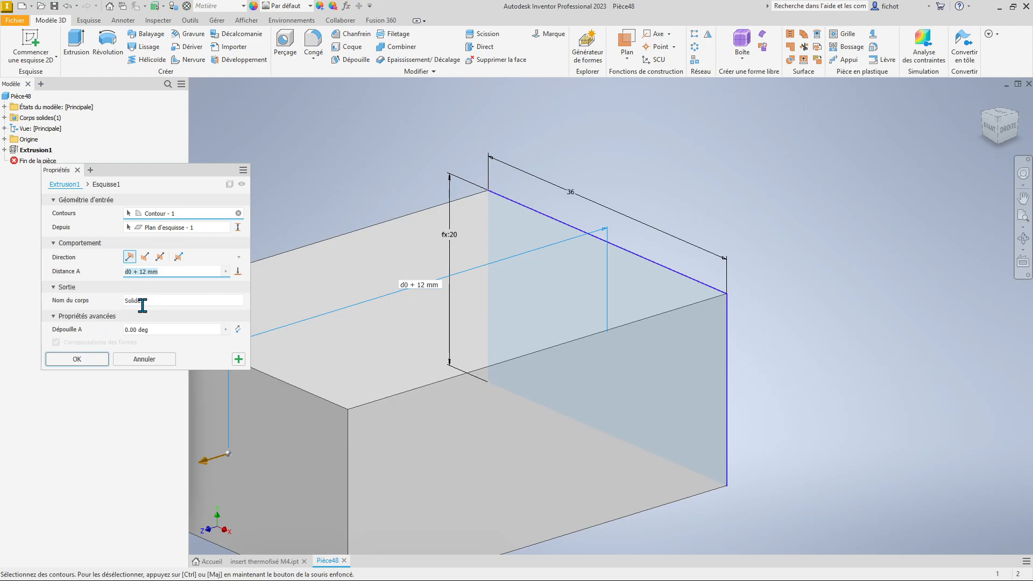
{"action": "left_click", "coordinate": [89, 356]}
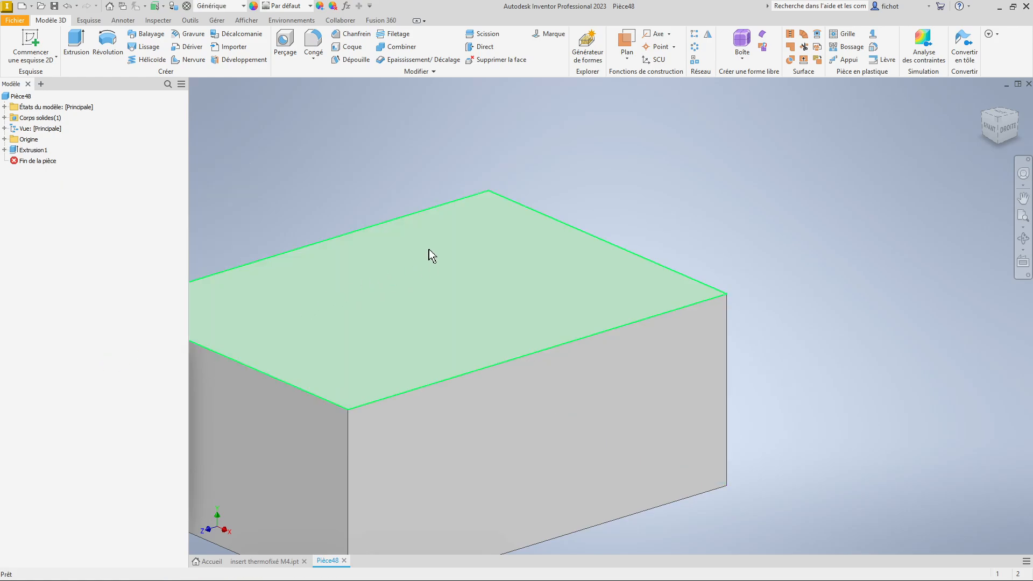
- Delete the extrusion together with its consumed sketch to empty the part
{"action": "scroll", "coordinate": [619, 177], "scroll_direction": "up", "scroll_amount": 5}
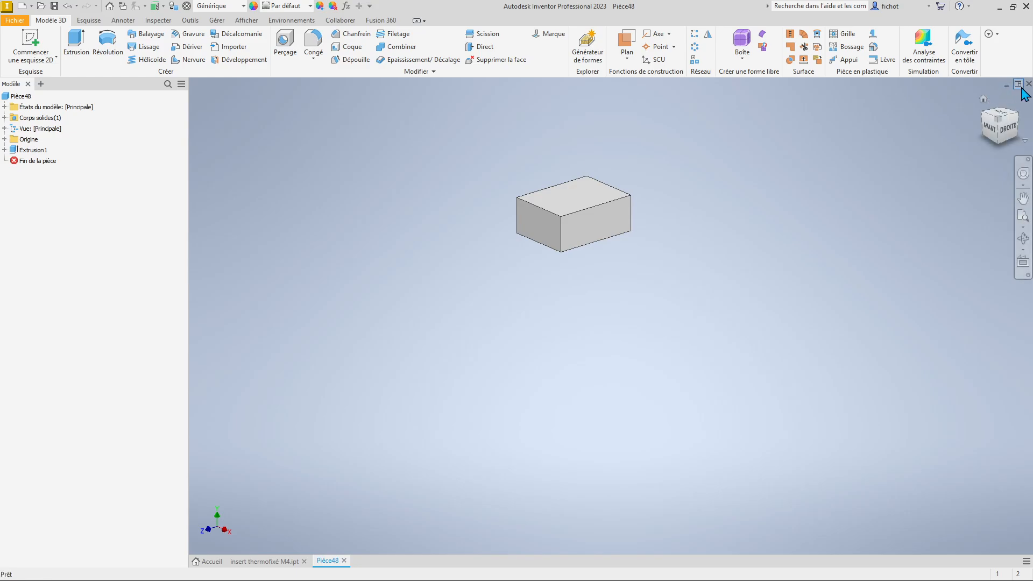
{"action": "right_click", "coordinate": [28, 151]}
{"action": "left_click", "coordinate": [69, 206]}
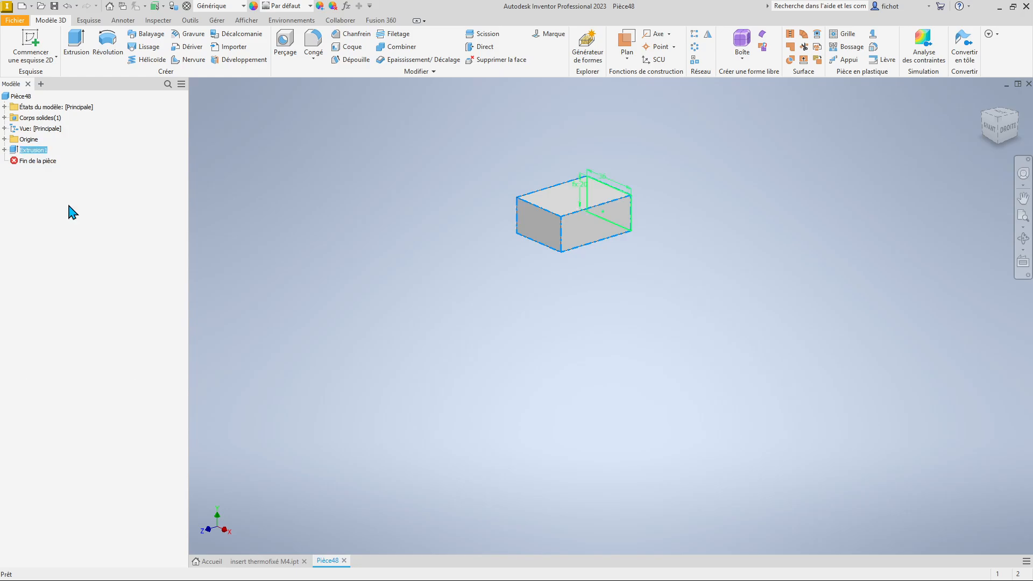
{"action": "left_click", "coordinate": [315, 199]}
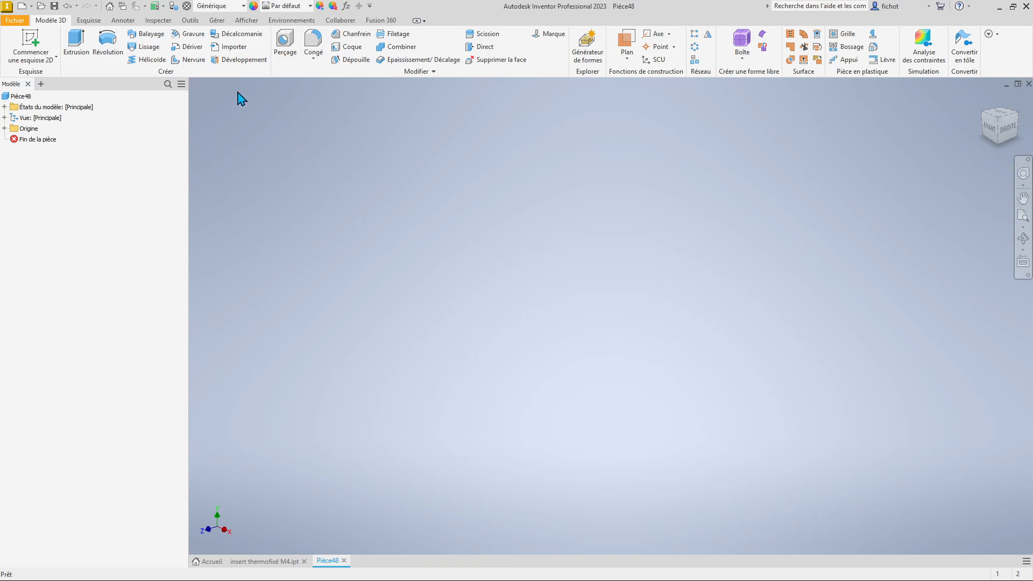
- Link the Excel file paramètres insert thermofixés.xlsx to the part's parameters from start cell A1, accepting the warnings
{"action": "left_click", "coordinate": [218, 20]}
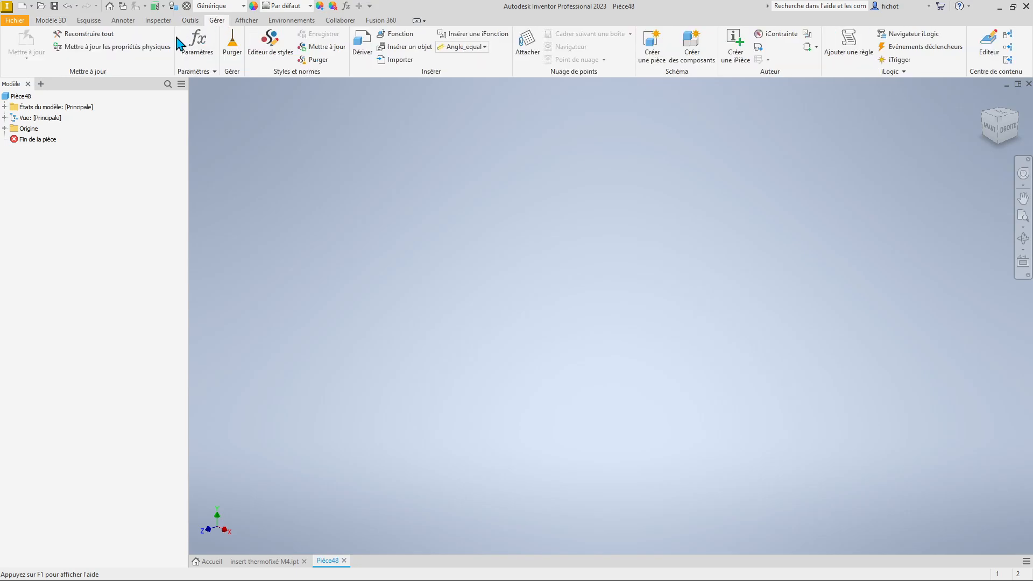
{"action": "left_click", "coordinate": [212, 46]}
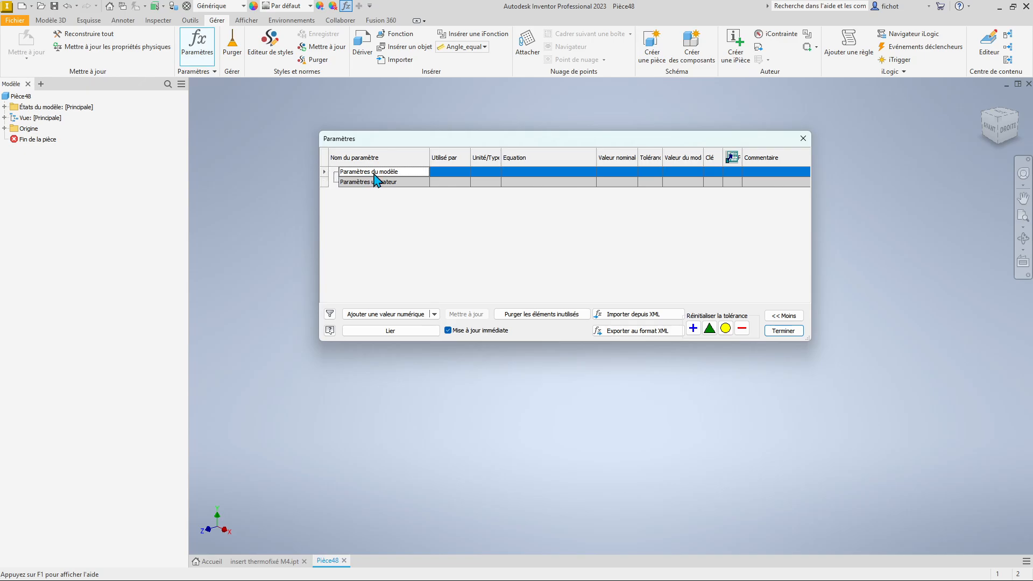
{"action": "left_click", "coordinate": [443, 172]}
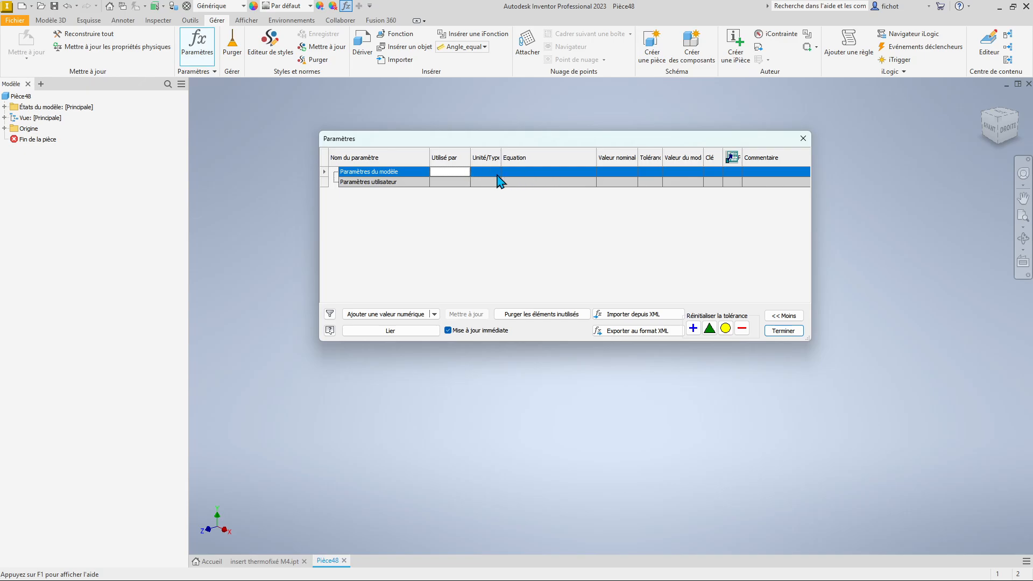
{"action": "left_click", "coordinate": [381, 334]}
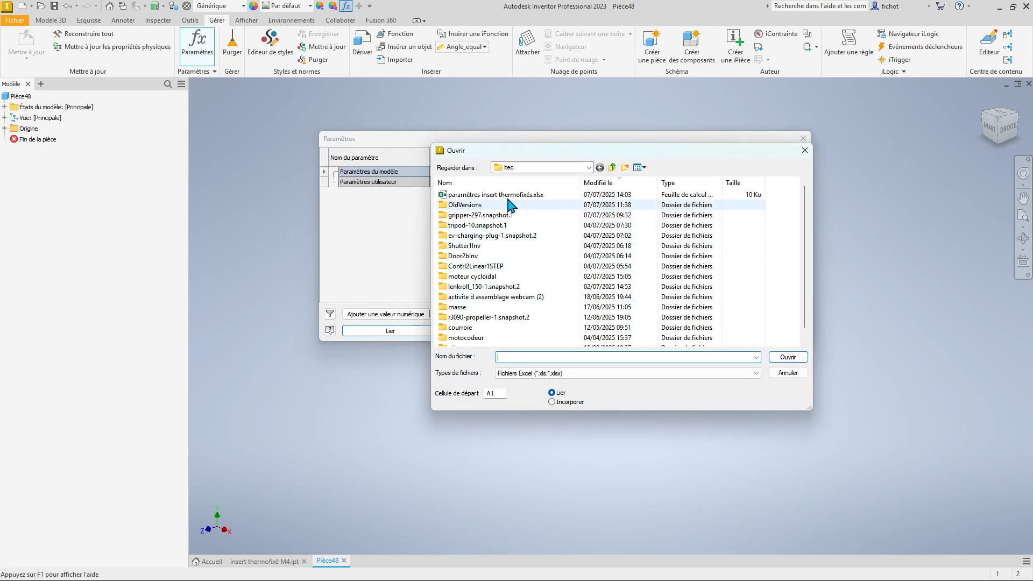
{"action": "left_click", "coordinate": [510, 196]}
{"action": "left_click", "coordinate": [787, 358]}
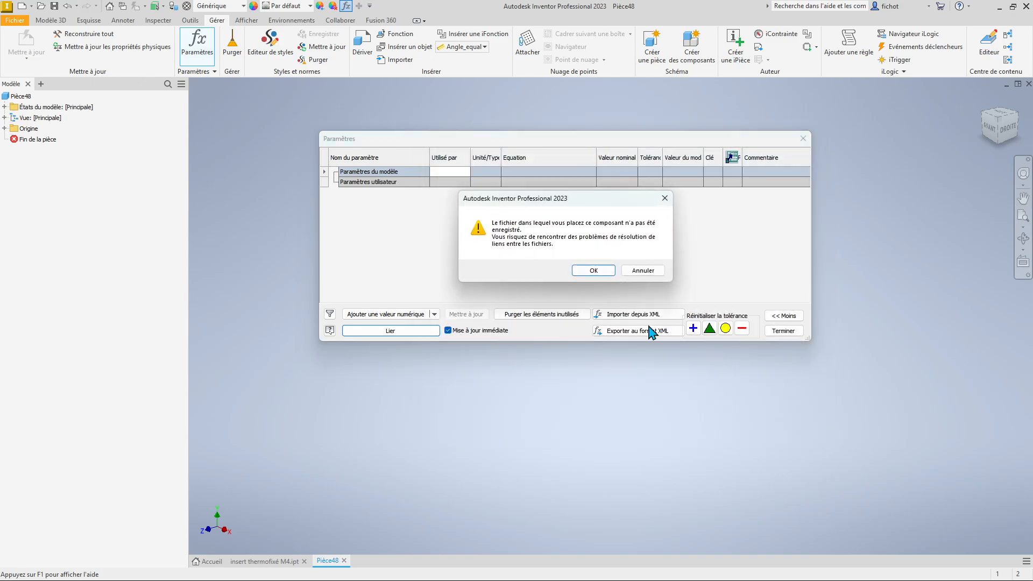
{"action": "left_click", "coordinate": [601, 272]}
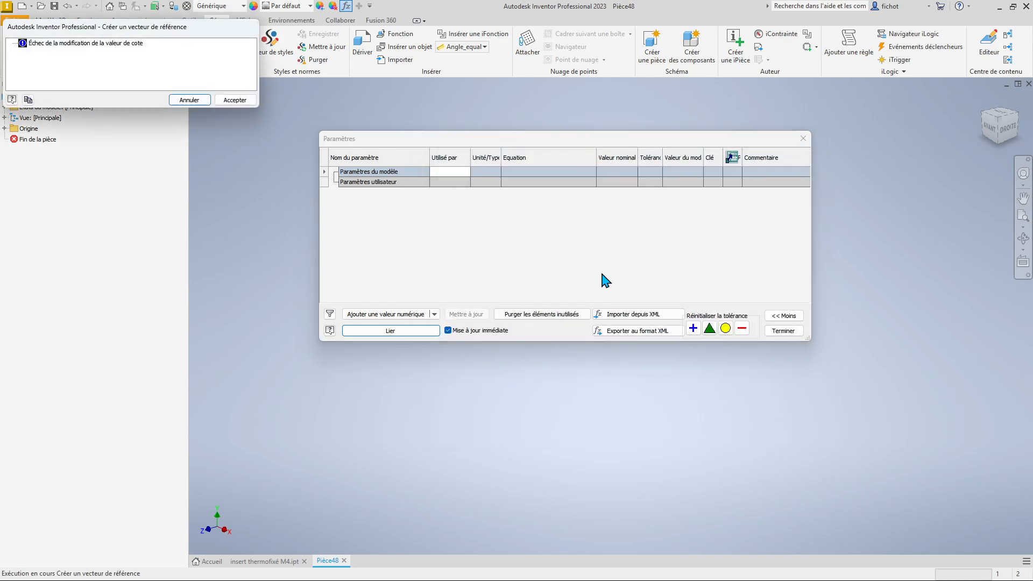
{"action": "left_click", "coordinate": [235, 100]}
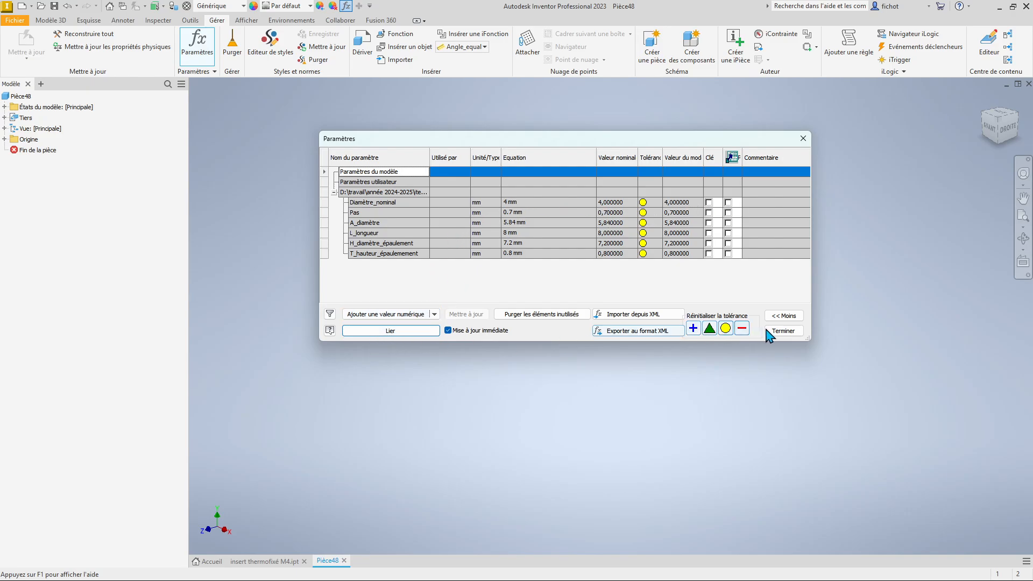
{"action": "left_click", "coordinate": [792, 331]}
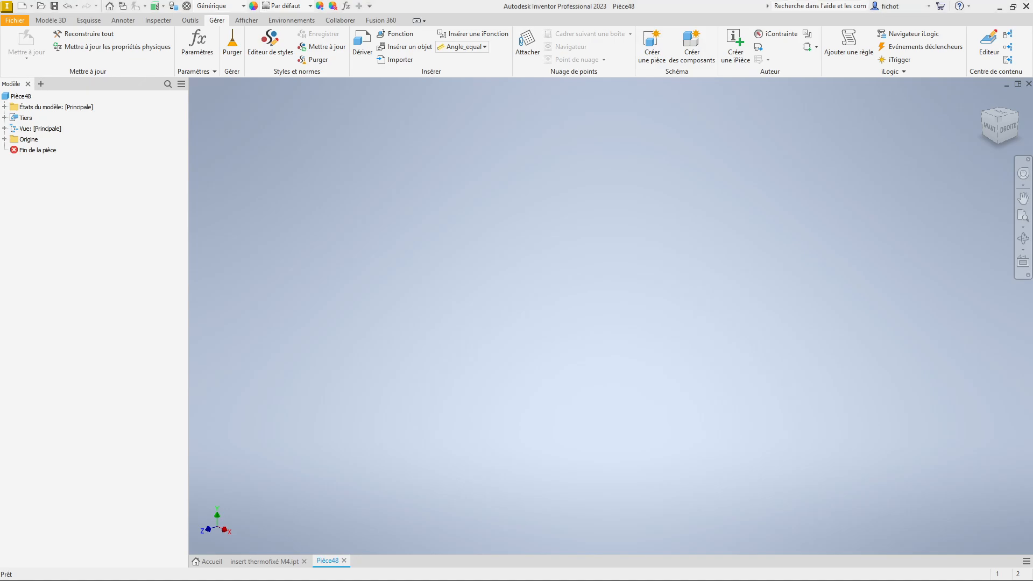
- Consult the flanged insert drawing in cotes insert thermofixés.jpg and start a 2D sketch on the XY plane
{"action": "key", "text": "alt+Tab"}
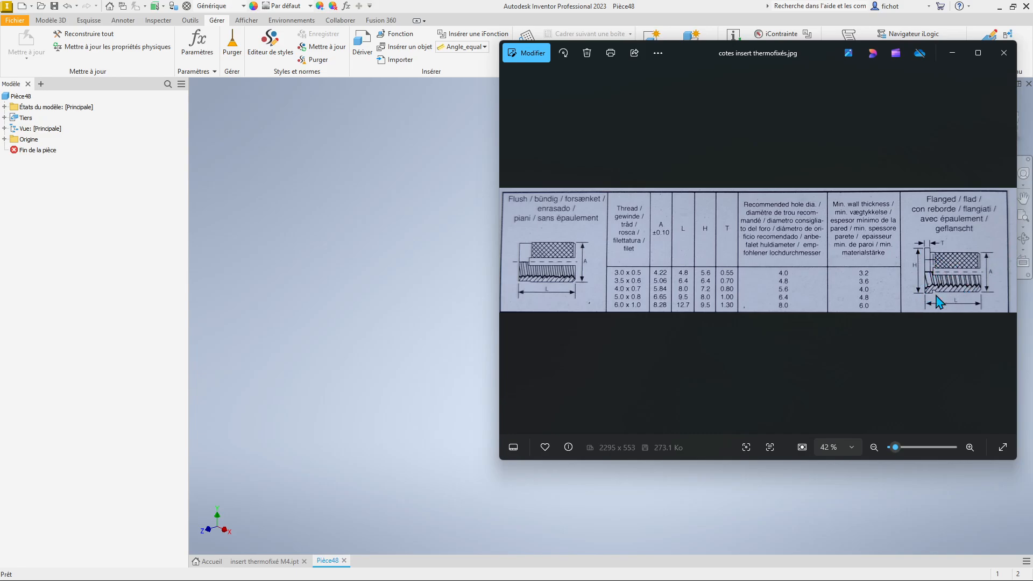
{"action": "left_click", "coordinate": [906, 526]}
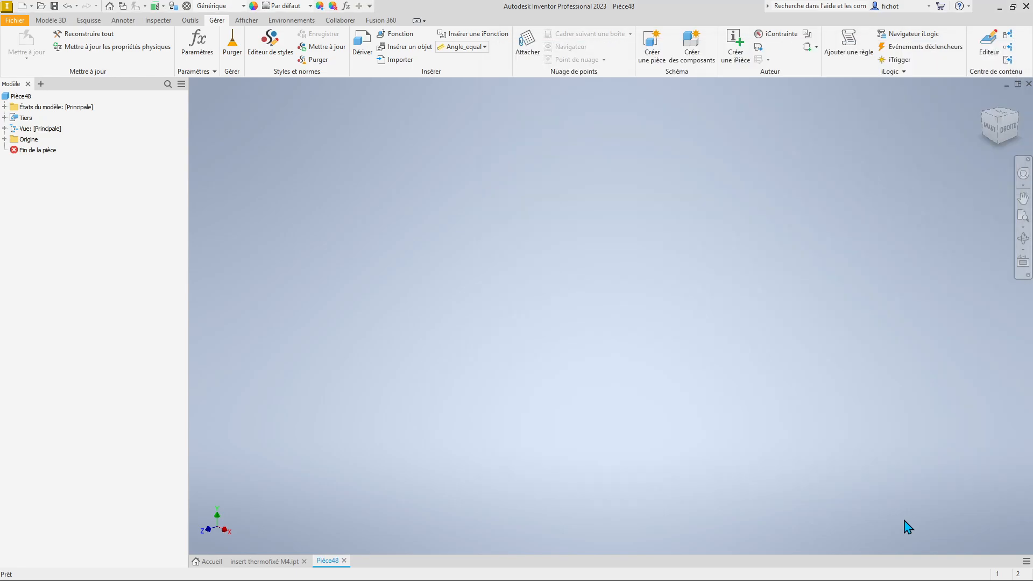
{"action": "left_click", "coordinate": [50, 19]}
{"action": "left_click", "coordinate": [31, 43]}
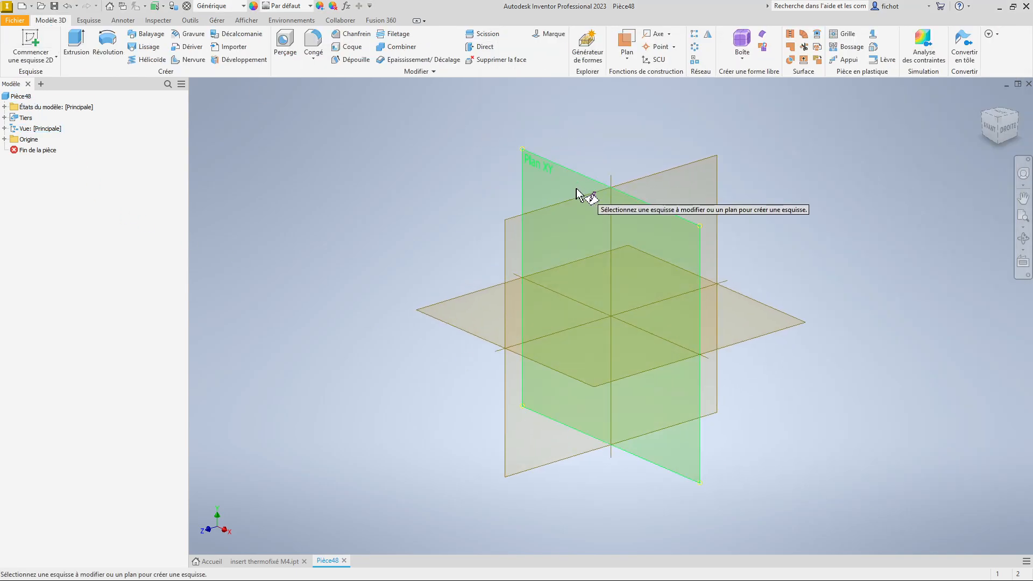
{"action": "left_click", "coordinate": [576, 194]}
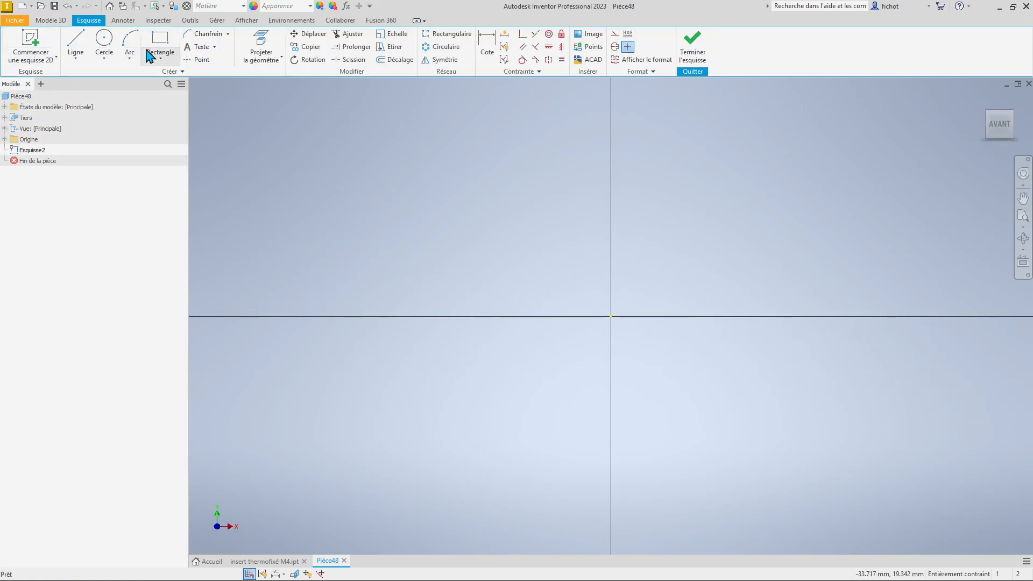
- Draw a stepped profile from a 2 by about 2.8 mm rectangle on the vertical axis and an adjoining 10 by 2 mm rectangle, trimming their shared segment
{"action": "left_click", "coordinate": [160, 43]}
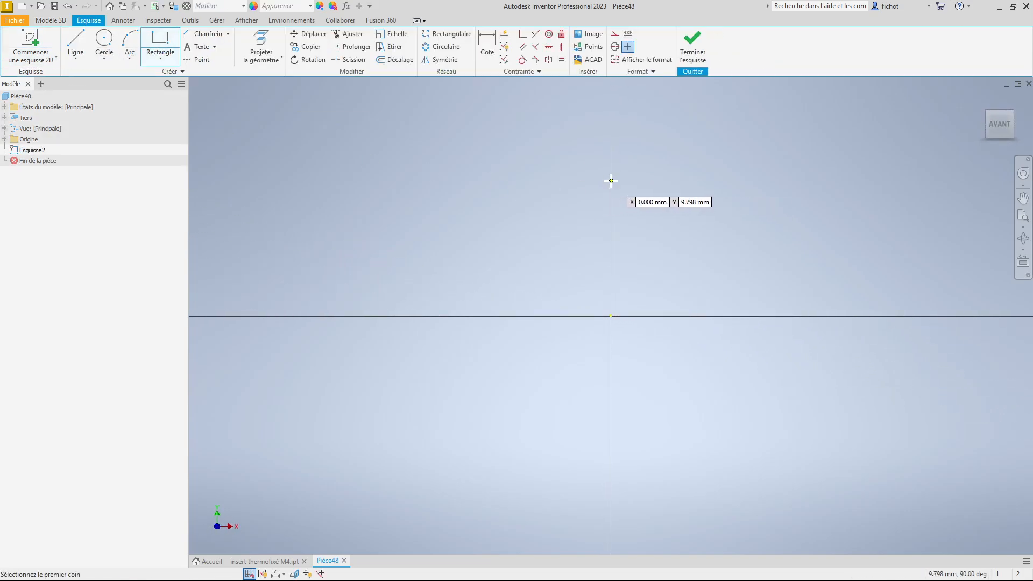
{"action": "left_click", "coordinate": [611, 181]}
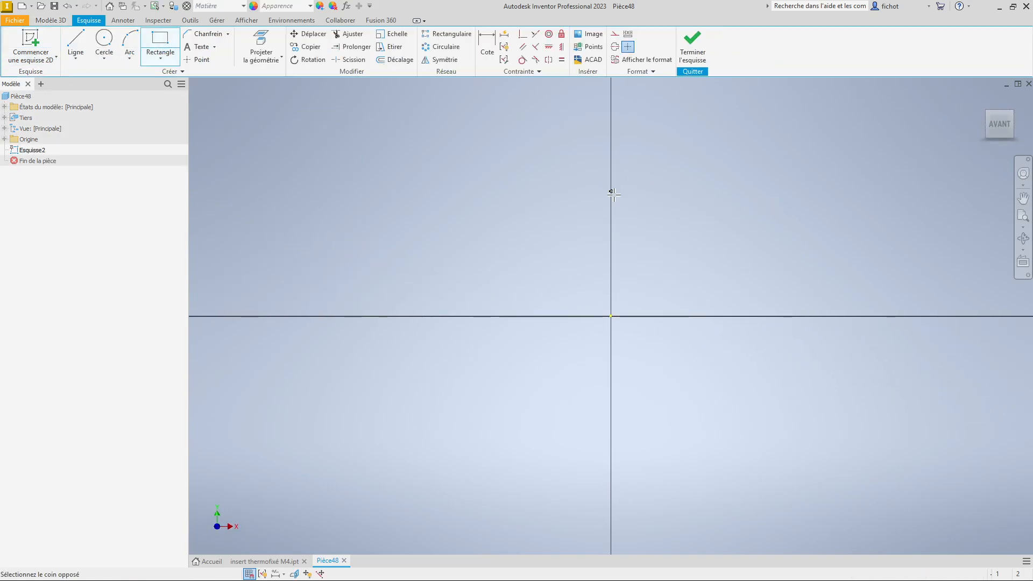
{"action": "left_click", "coordinate": [638, 219]}
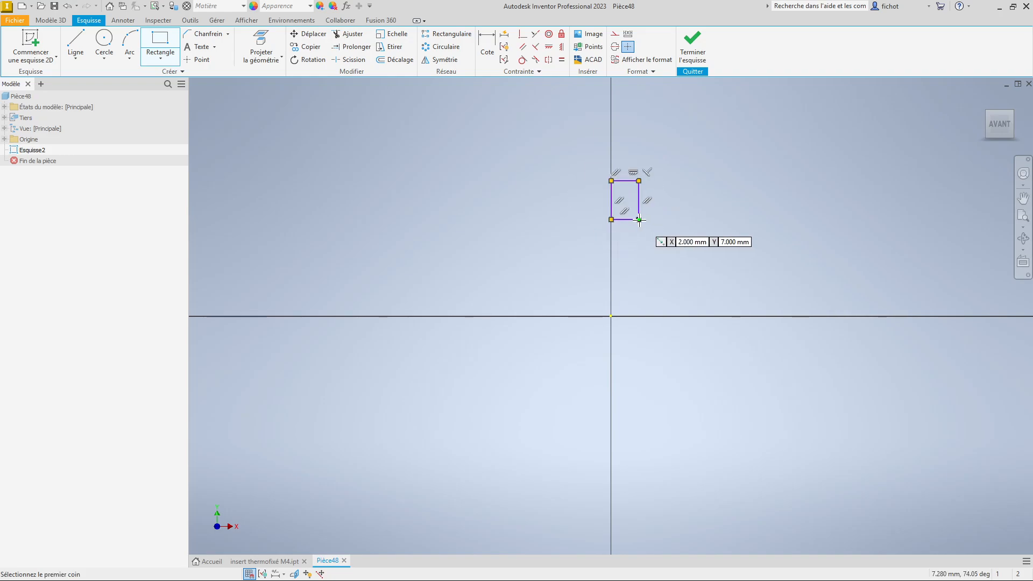
{"action": "left_click", "coordinate": [639, 220]}
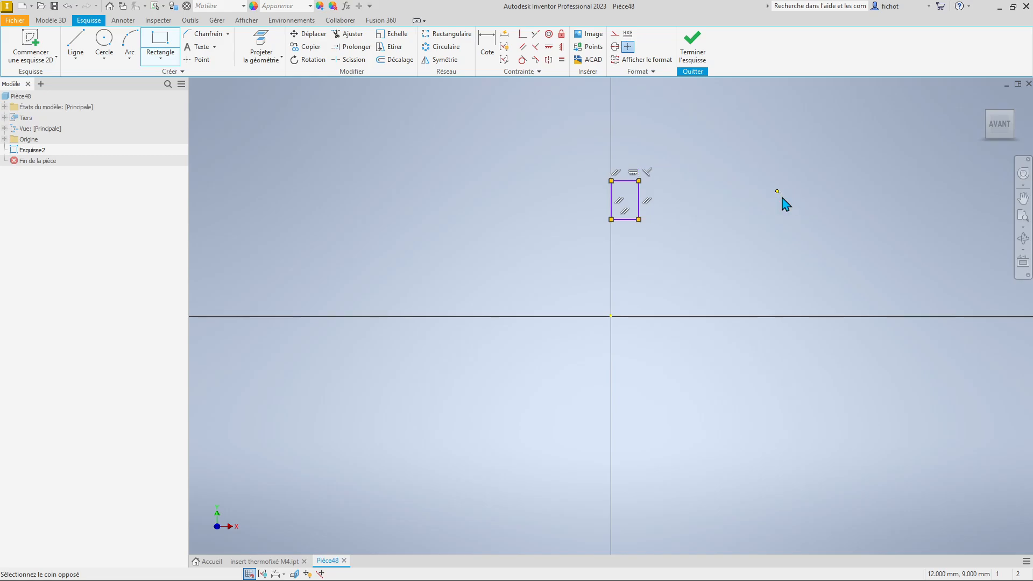
{"action": "left_click", "coordinate": [777, 192]}
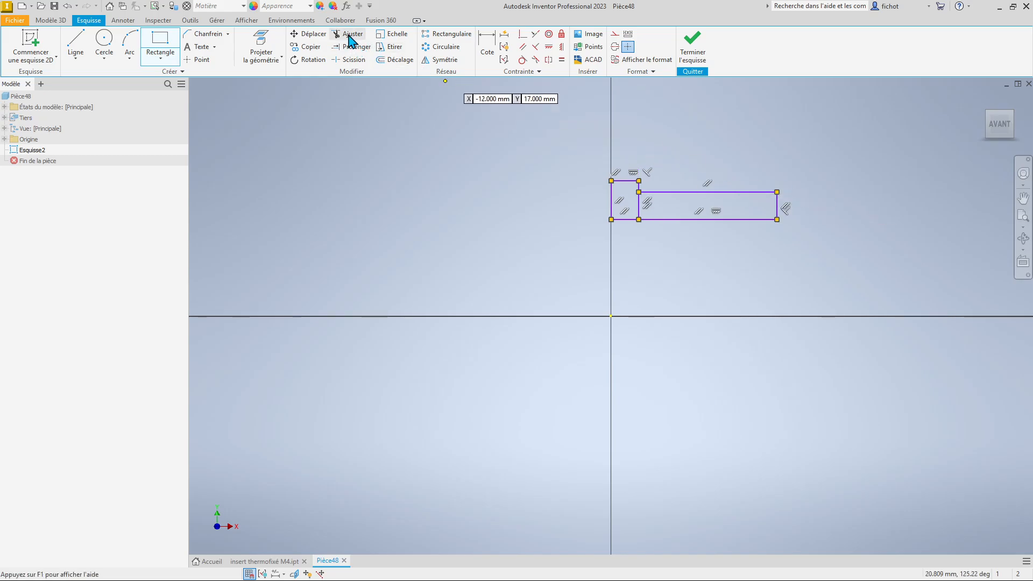
{"action": "left_click", "coordinate": [350, 36]}
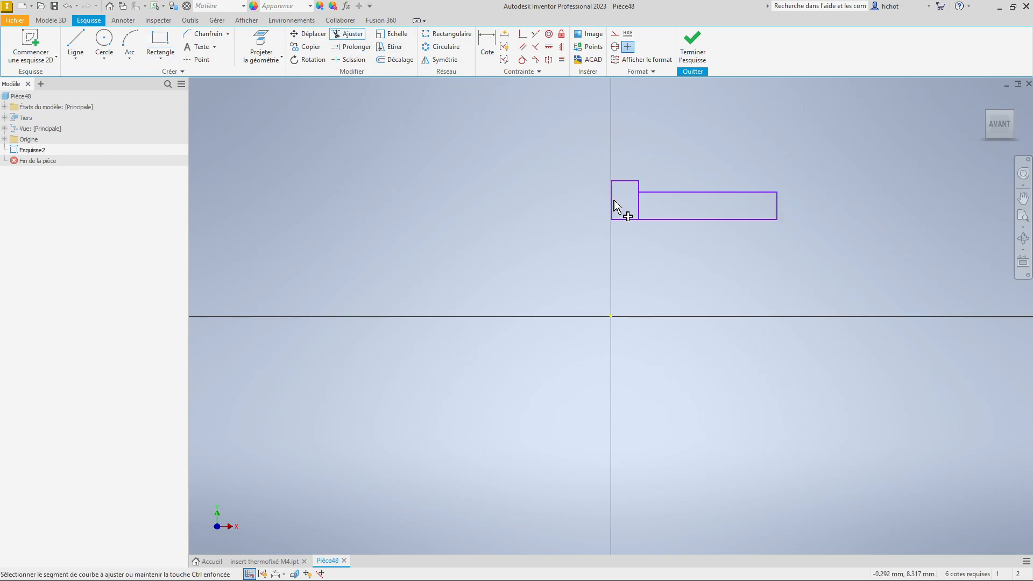
{"action": "left_click", "coordinate": [639, 214]}
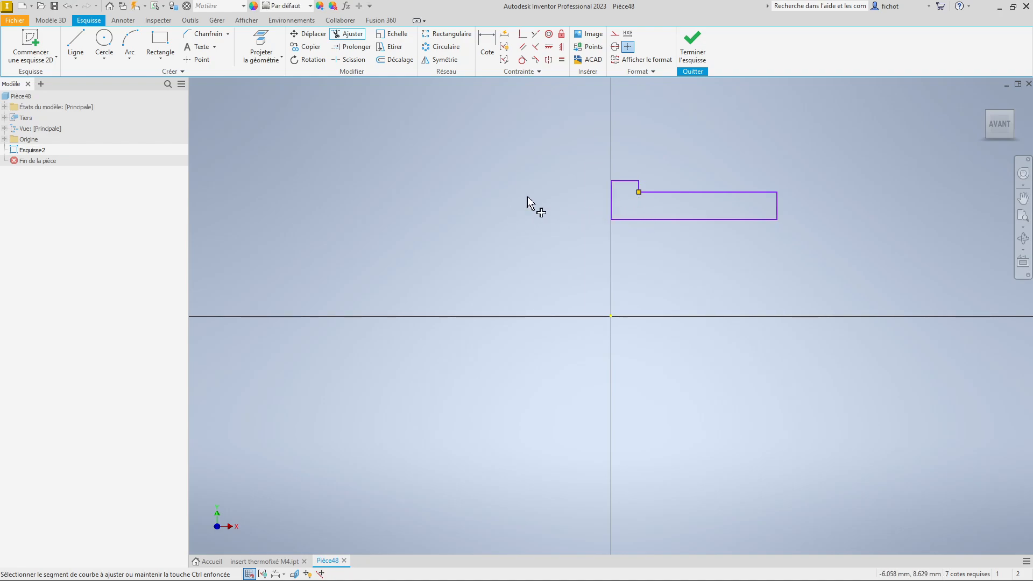
- Dimension the profile's lower edge from the origin at 4/2 mm, consulting cotes insert thermofixés.jpg
{"action": "left_click", "coordinate": [487, 43]}
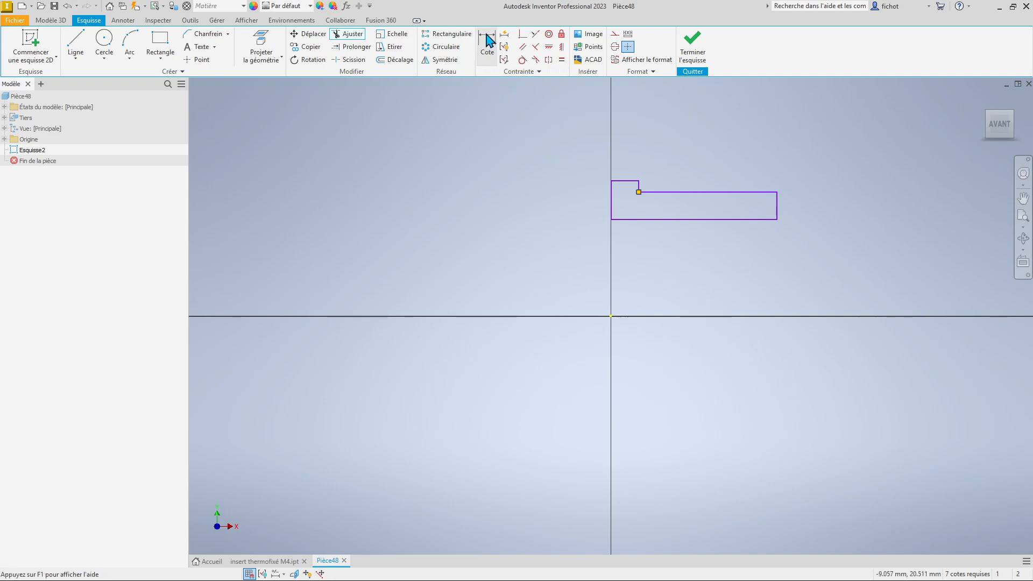
{"action": "left_click", "coordinate": [677, 221]}
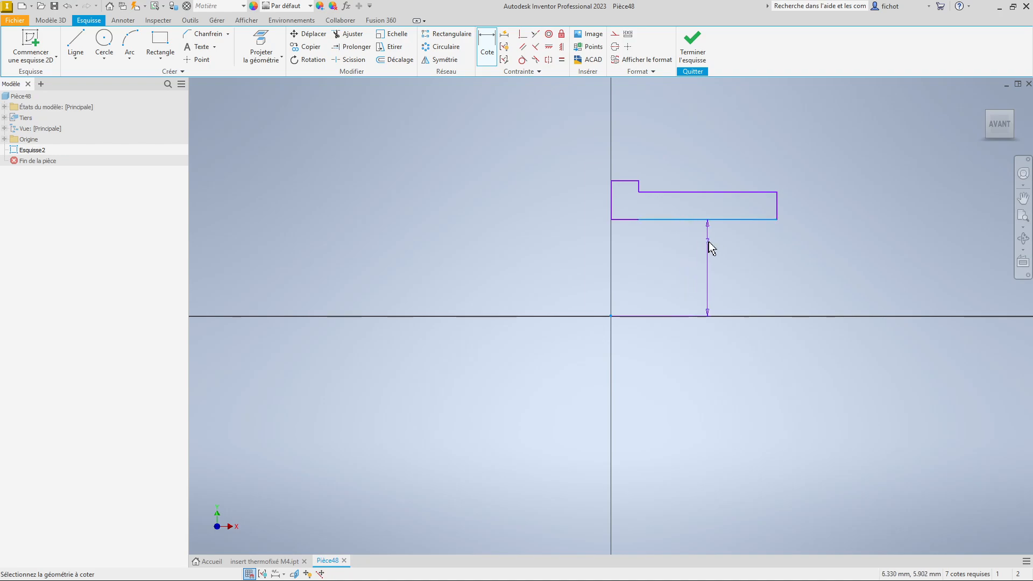
{"action": "left_click", "coordinate": [873, 264]}
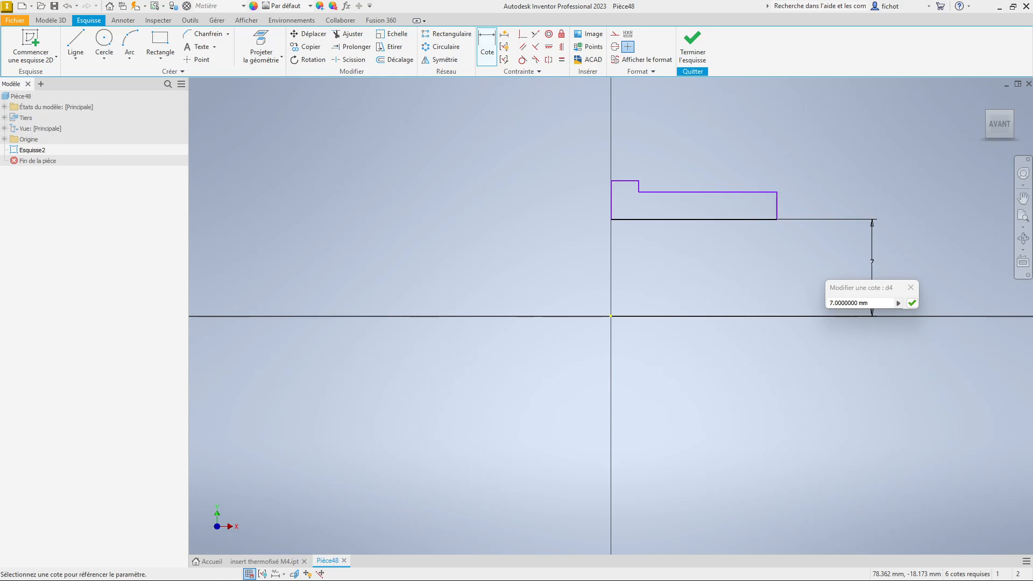
{"action": "key", "text": "alt+Tab"}
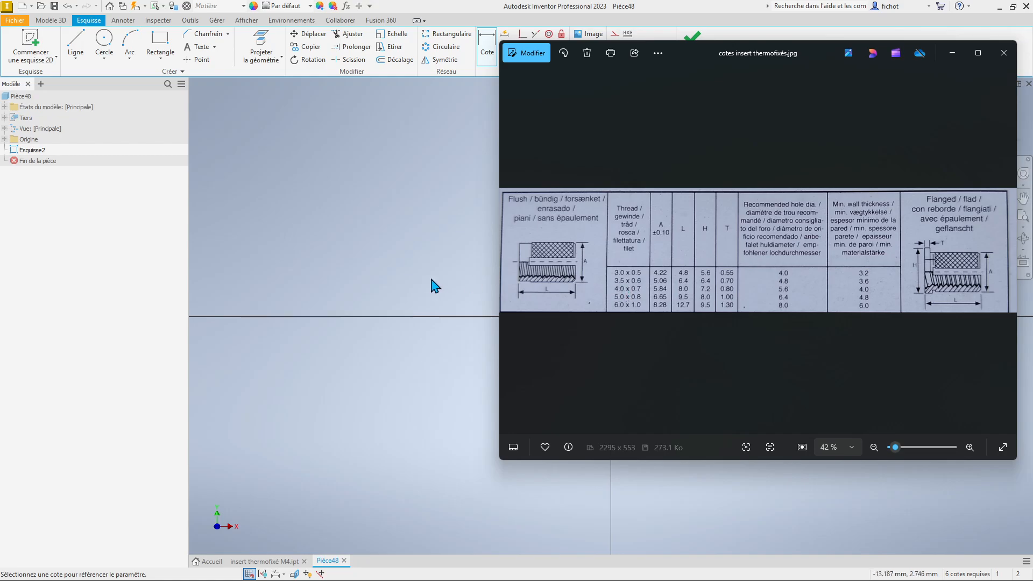
{"action": "key", "text": "alt+Tab"}
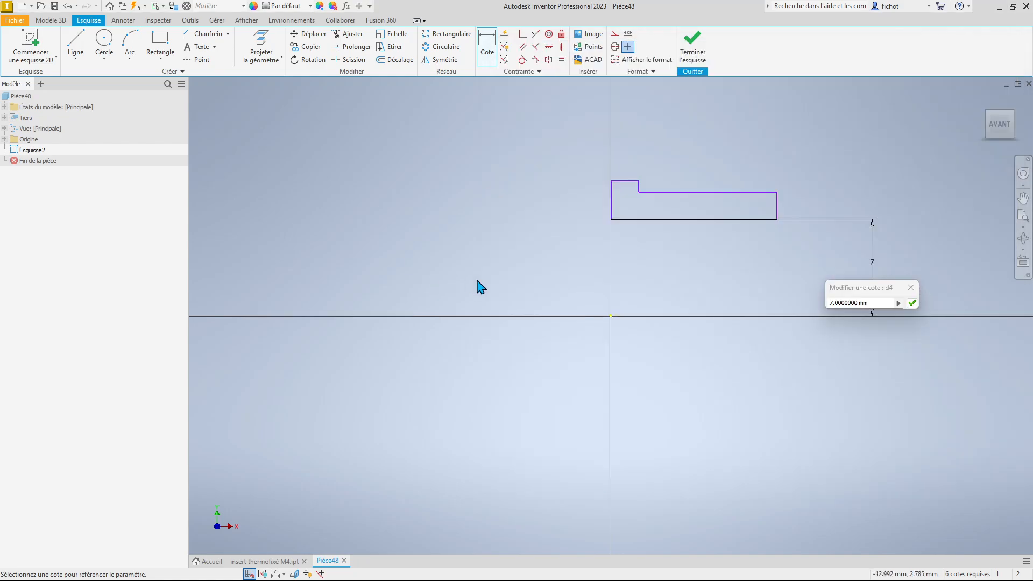
{"action": "left_click", "coordinate": [878, 301]}
{"action": "type", "text": "4/2"}
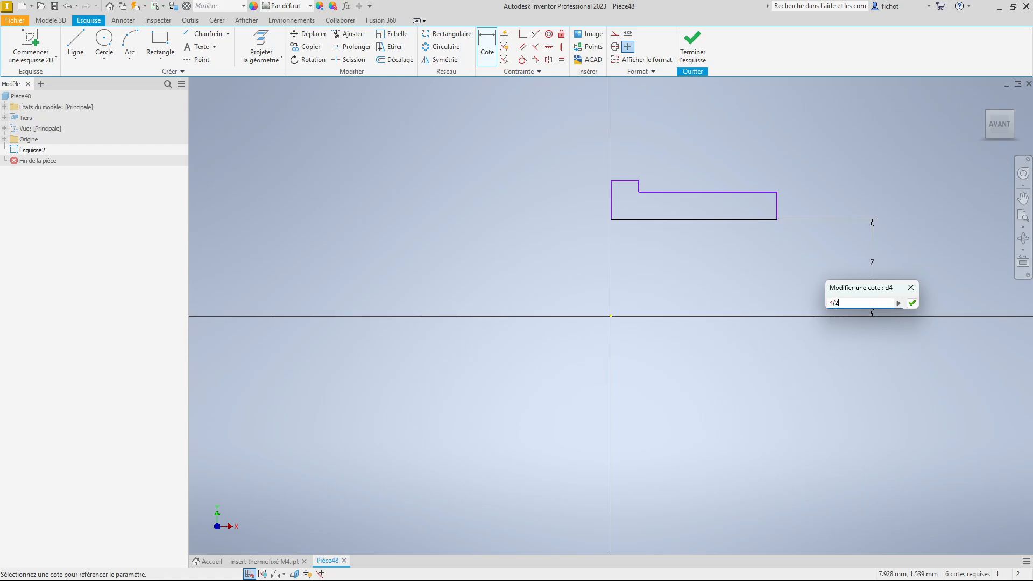
{"action": "key", "text": "Return"}
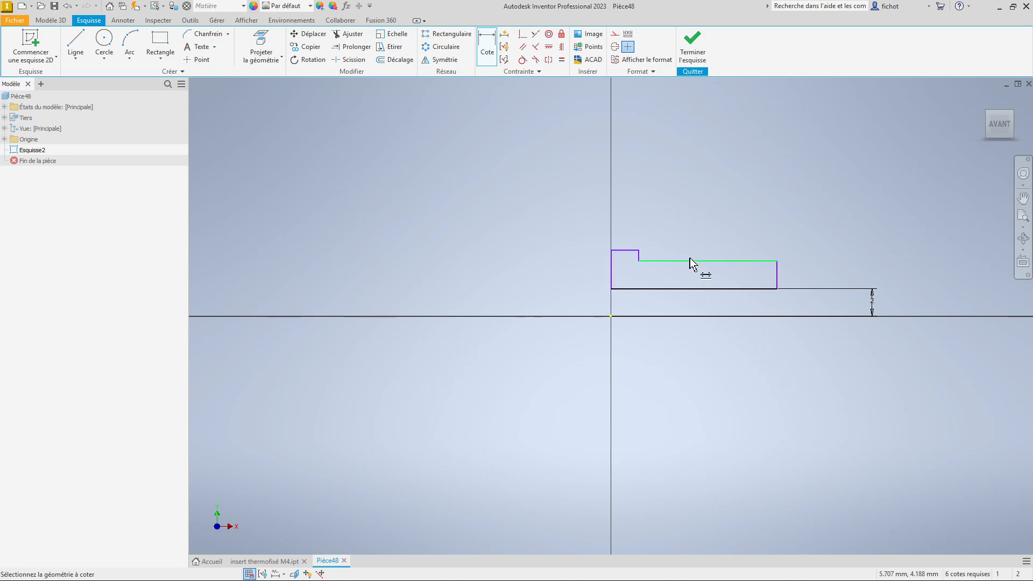
- Dimension the upper edge of the long section from the origin at 5.84/2 mm, checking the insert drawing
{"action": "left_click", "coordinate": [736, 262]}
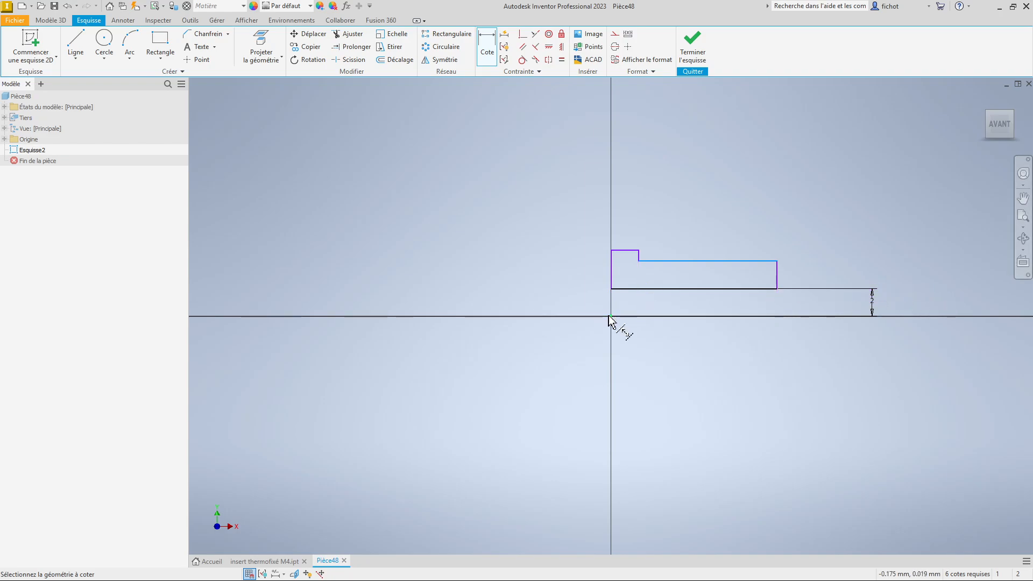
{"action": "left_click", "coordinate": [610, 318]}
{"action": "left_click", "coordinate": [950, 289]}
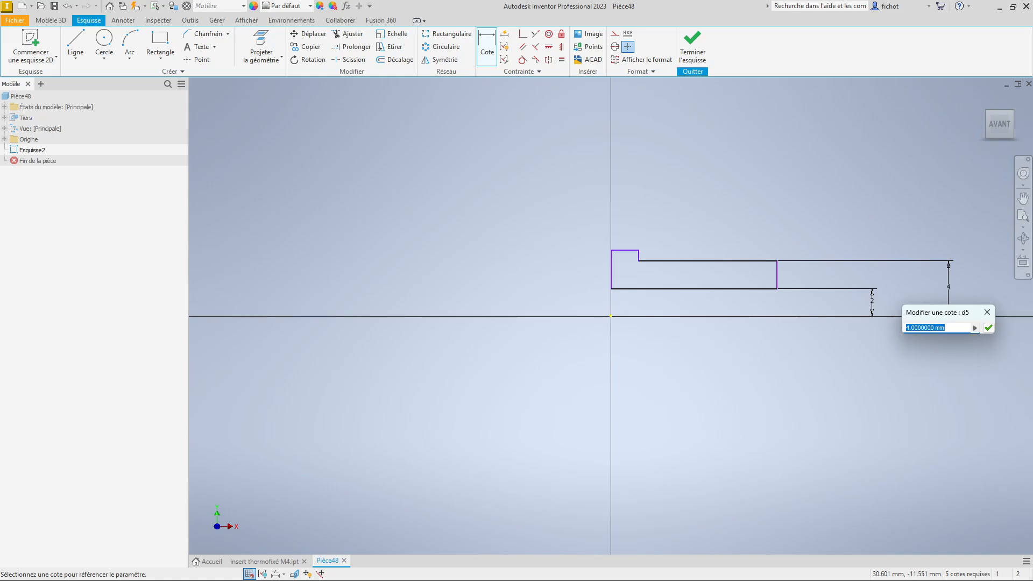
{"action": "key", "text": "alt+Tab"}
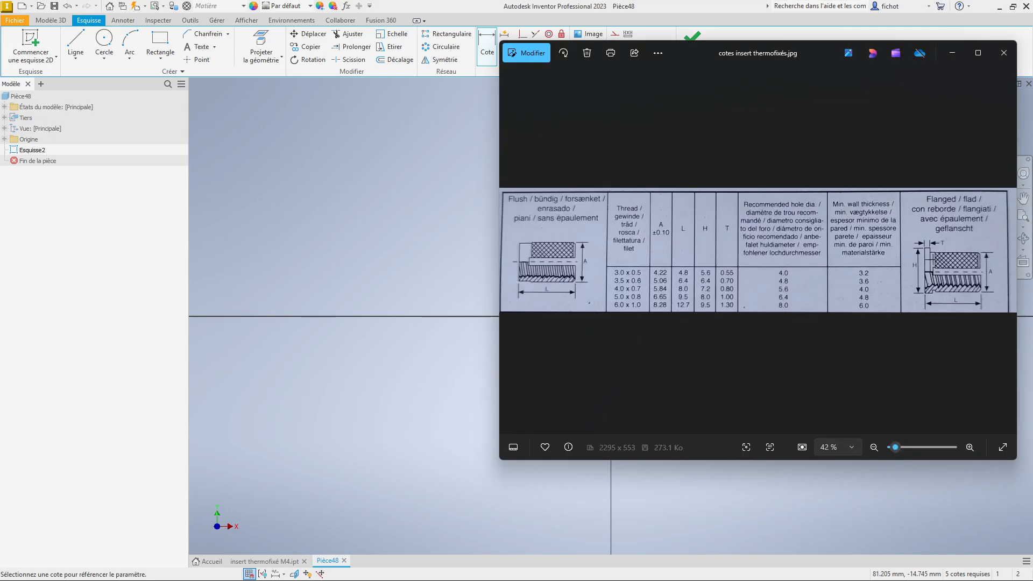
{"action": "key", "text": "alt+Tab"}
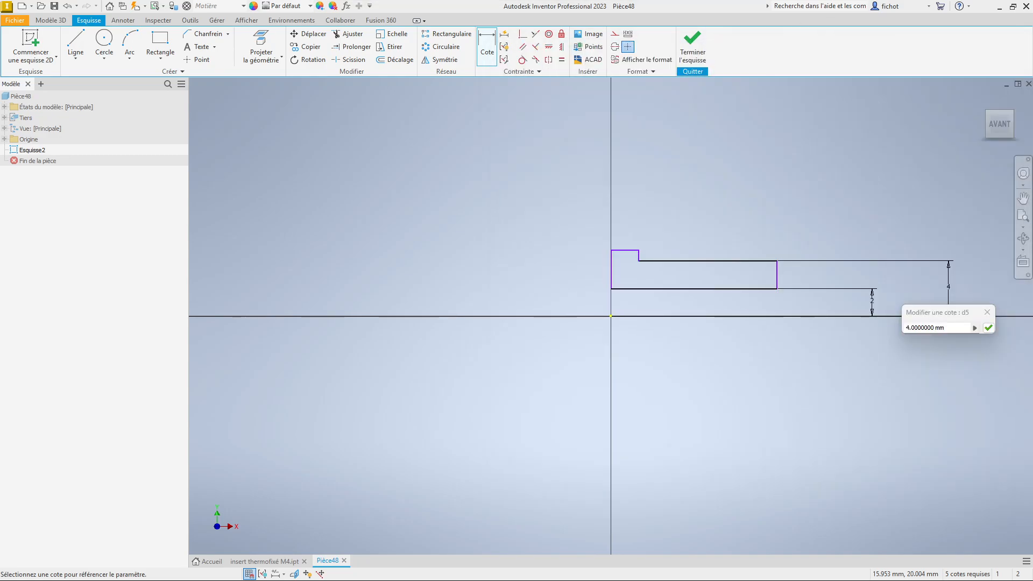
{"action": "key", "text": "alt+Tab"}
{"action": "left_click", "coordinate": [957, 330]}
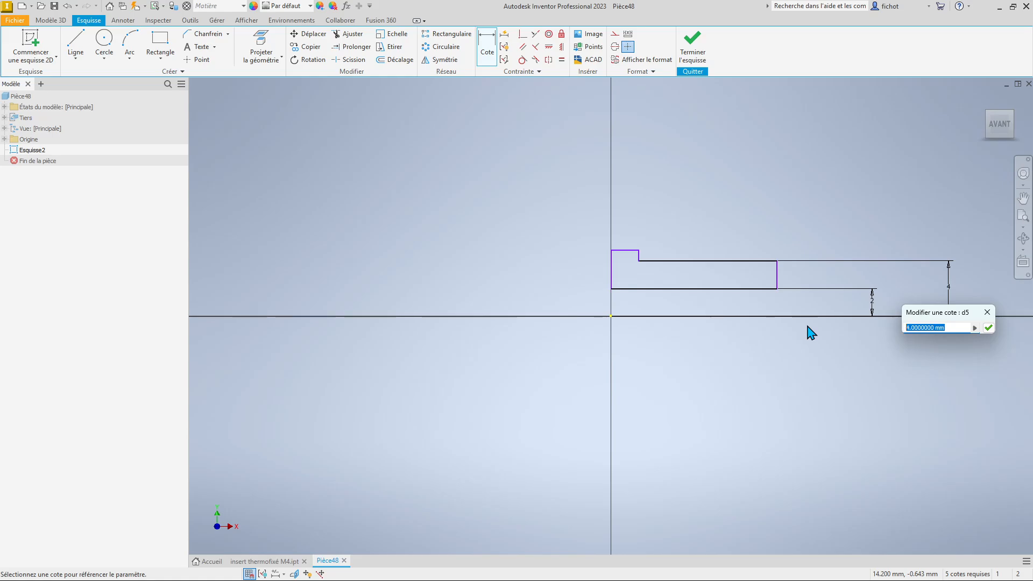
{"action": "type", "text": "5.84/2"}
{"action": "key", "text": "Return"}
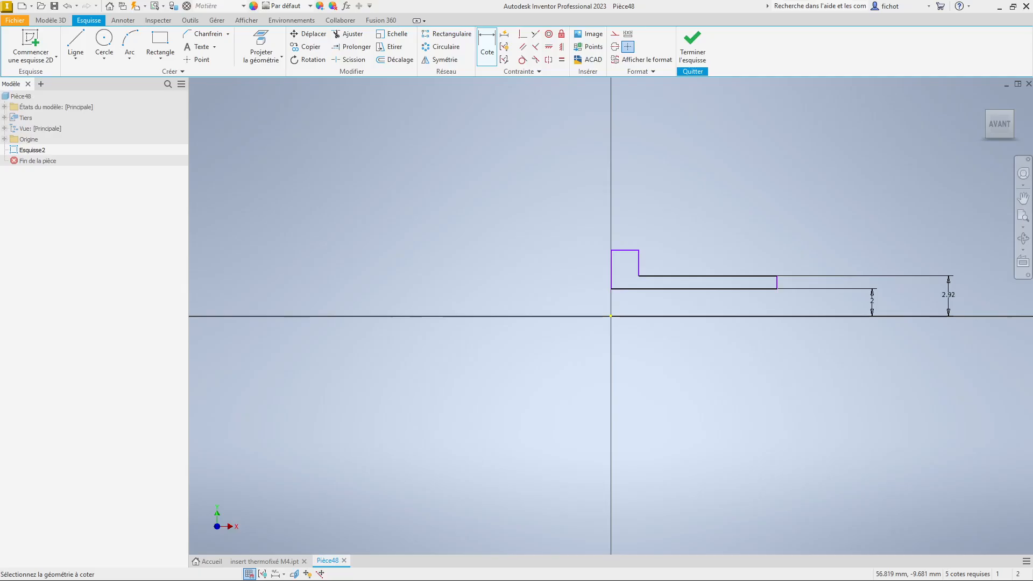
- Dimension the flange's upper edge from the origin at 3.6 mm
{"action": "left_click", "coordinate": [632, 251]}
{"action": "left_click", "coordinate": [618, 317]}
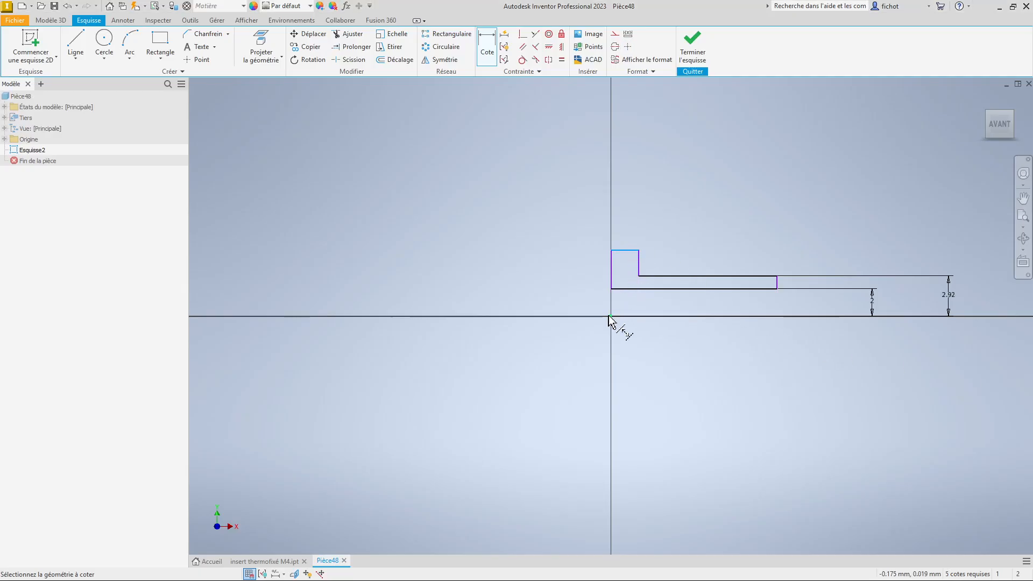
{"action": "left_click", "coordinate": [494, 280]}
{"action": "type", "text": "3.6"}
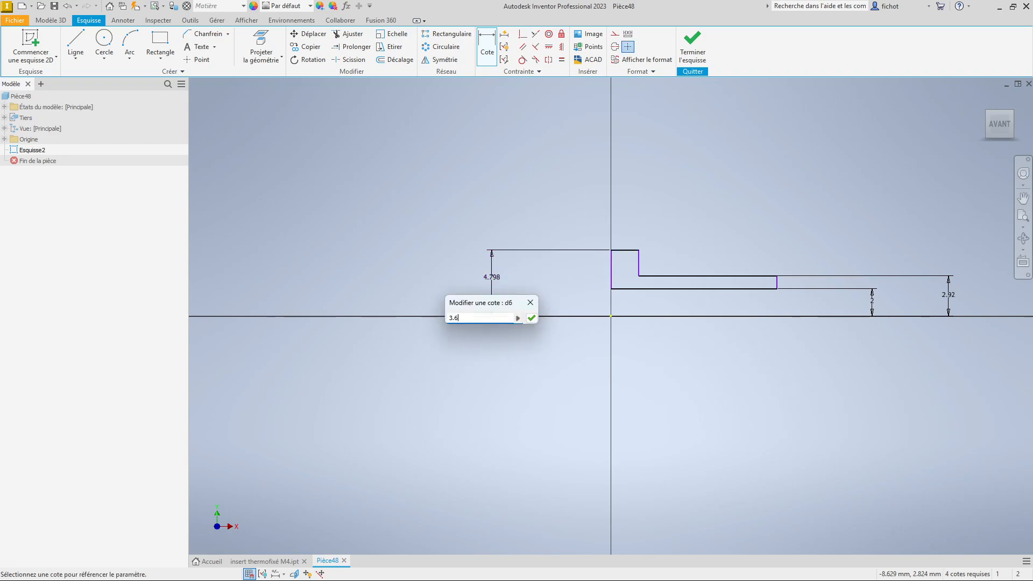
{"action": "key", "text": "Return"}
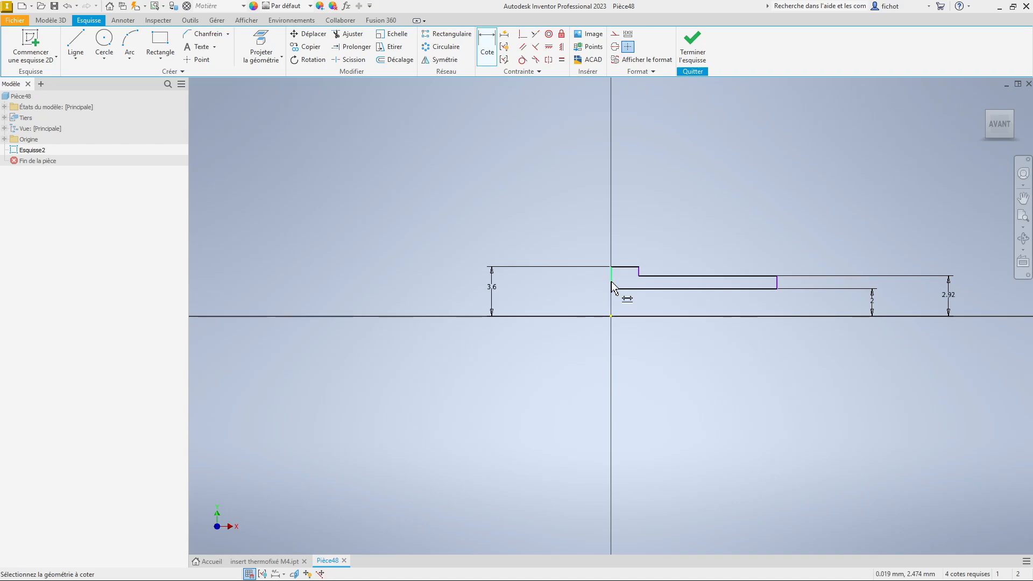
- Dimension the flange's thickness between its two vertical edges at 0.8 mm
{"action": "left_click", "coordinate": [611, 282]}
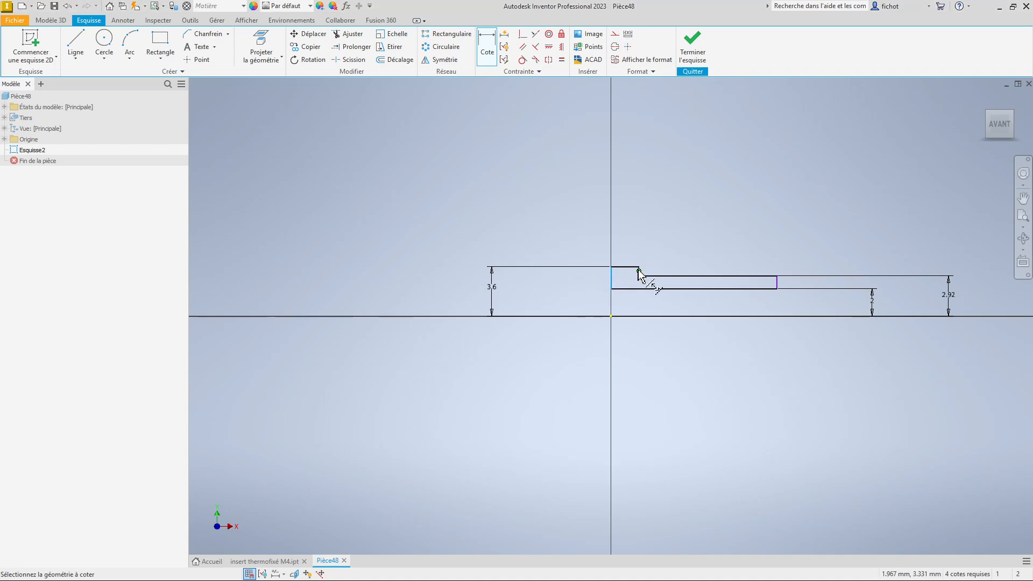
{"action": "scroll", "coordinate": [638, 274], "scroll_direction": "up", "scroll_amount": 5}
{"action": "left_click", "coordinate": [638, 267]}
{"action": "left_click", "coordinate": [625, 250]}
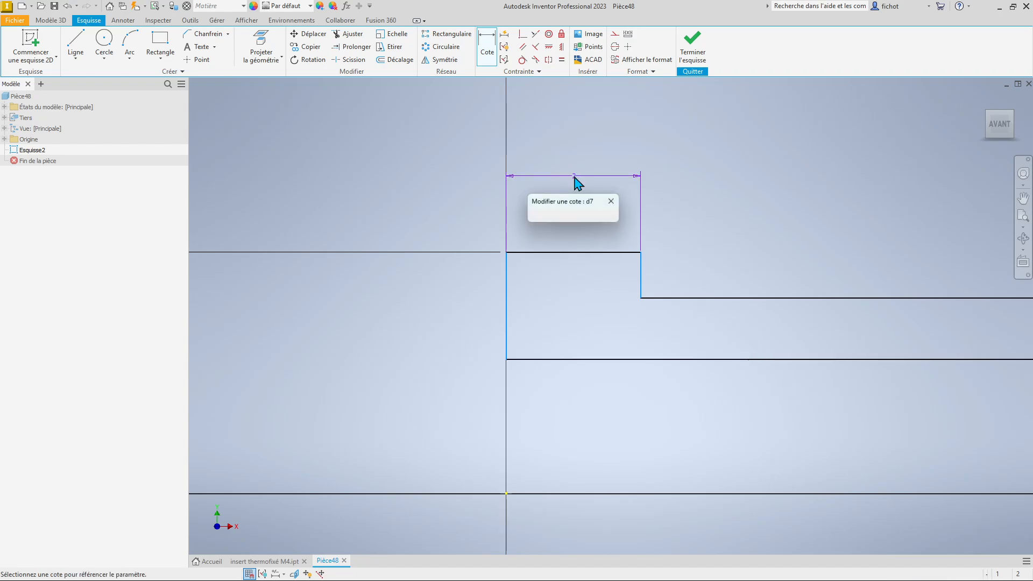
{"action": "scroll", "coordinate": [577, 183], "scroll_direction": "down", "scroll_amount": 4}
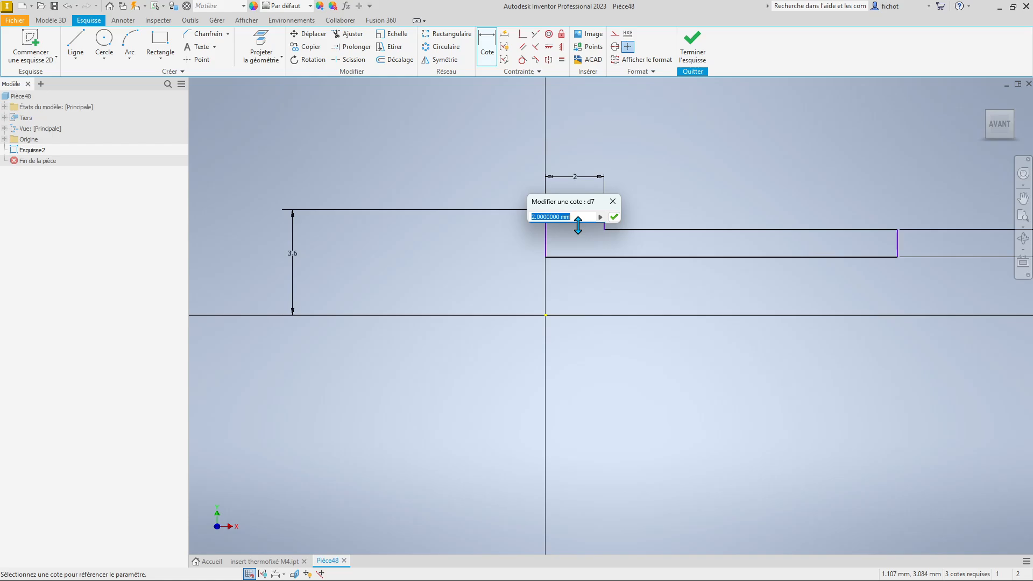
{"action": "type", "text": "0.8"}
{"action": "key", "text": "Return"}
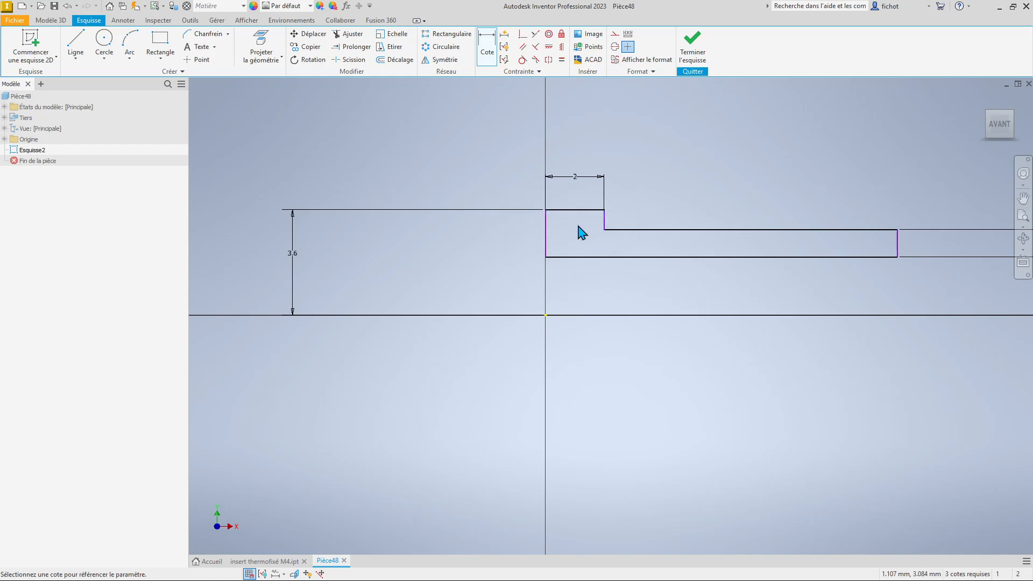
{"action": "scroll", "coordinate": [698, 286], "scroll_direction": "down", "scroll_amount": 3}
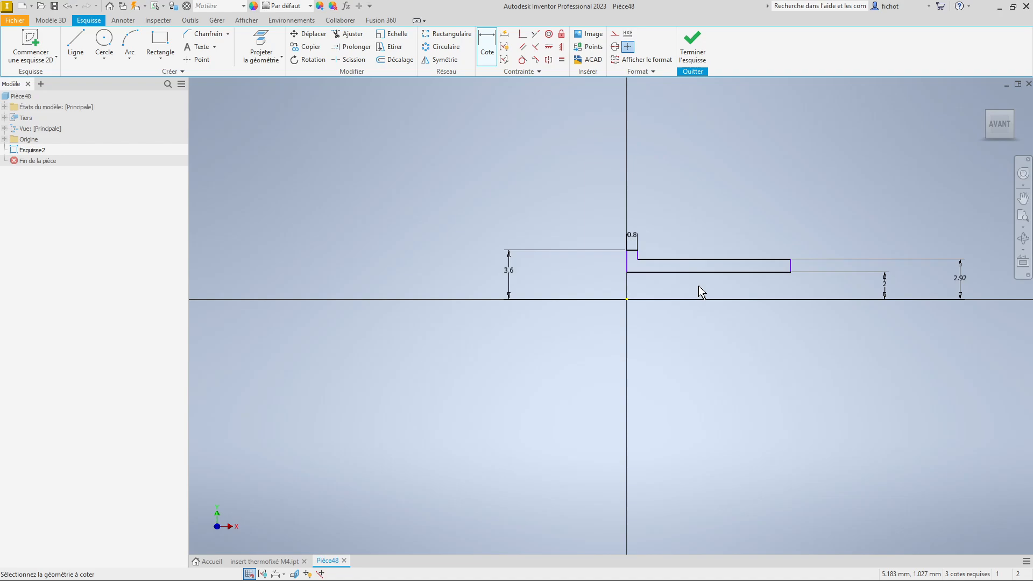
{"action": "scroll", "coordinate": [855, 294], "scroll_direction": "up", "scroll_amount": 1}
{"action": "scroll", "coordinate": [856, 290], "scroll_direction": "down", "scroll_amount": 3}
{"action": "scroll", "coordinate": [862, 290], "scroll_direction": "up", "scroll_amount": 3}
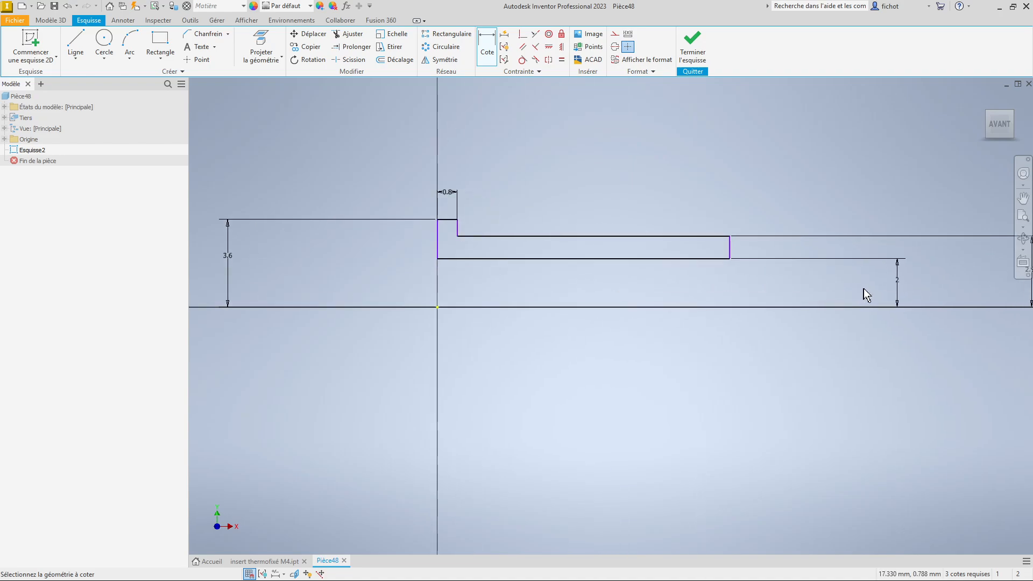
{"action": "scroll", "coordinate": [877, 293], "scroll_direction": "down", "scroll_amount": 3}
{"action": "scroll", "coordinate": [957, 300], "scroll_direction": "up", "scroll_amount": 3}
{"action": "scroll", "coordinate": [944, 300], "scroll_direction": "down", "scroll_amount": 2}
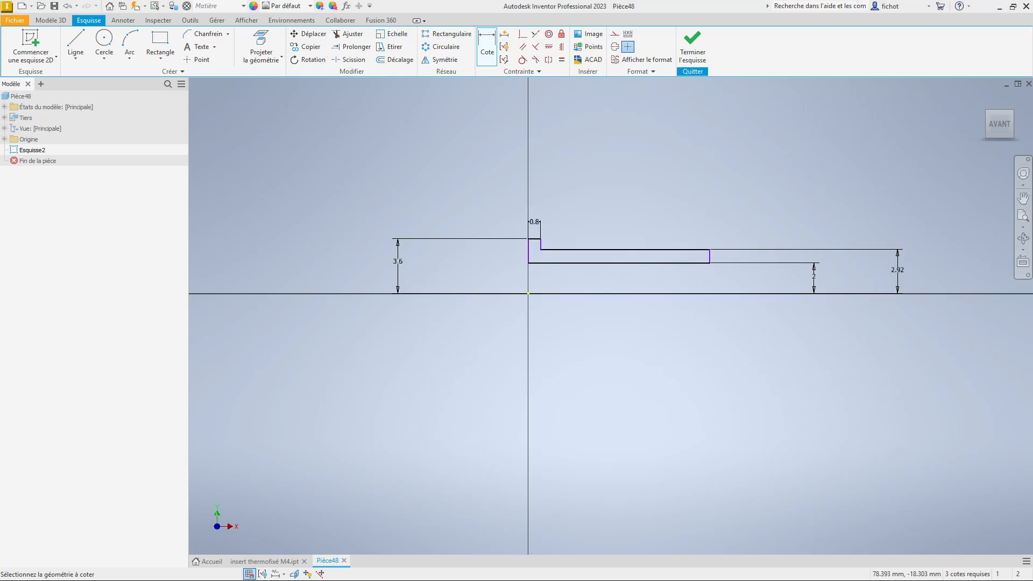
- Check the Excel parameter table and link the flange's thickness dimension to the parameter T_hauteur_épaulemement
{"action": "key", "text": "alt+Tab"}
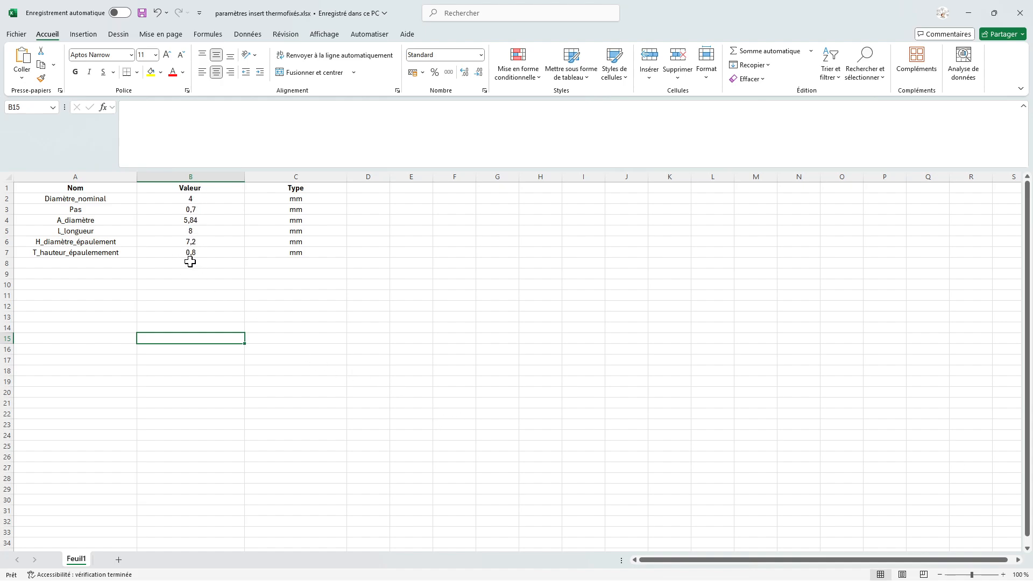
{"action": "left_click", "coordinate": [969, 13]}
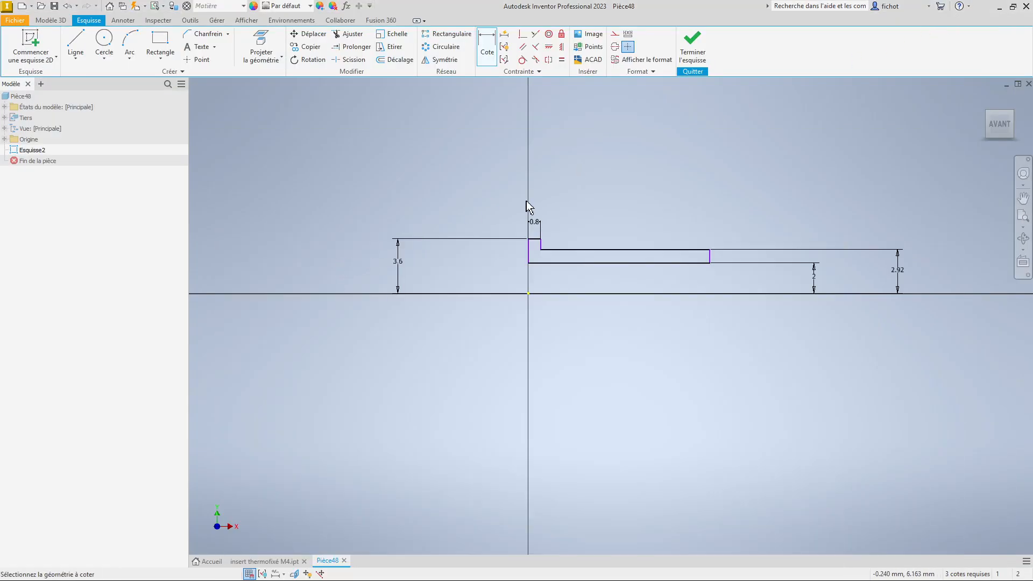
{"action": "left_click", "coordinate": [531, 222]}
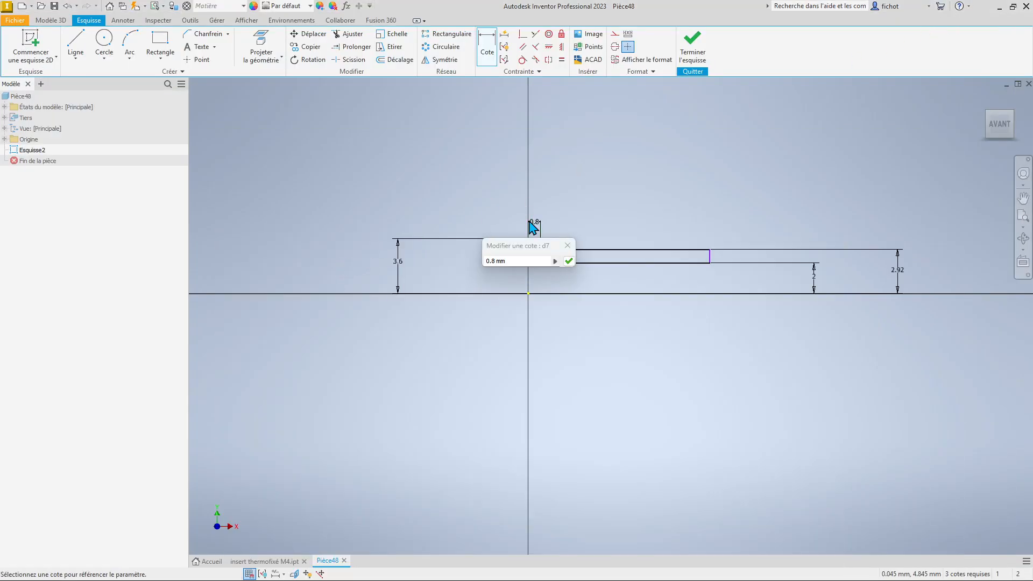
{"action": "left_click", "coordinate": [556, 262]}
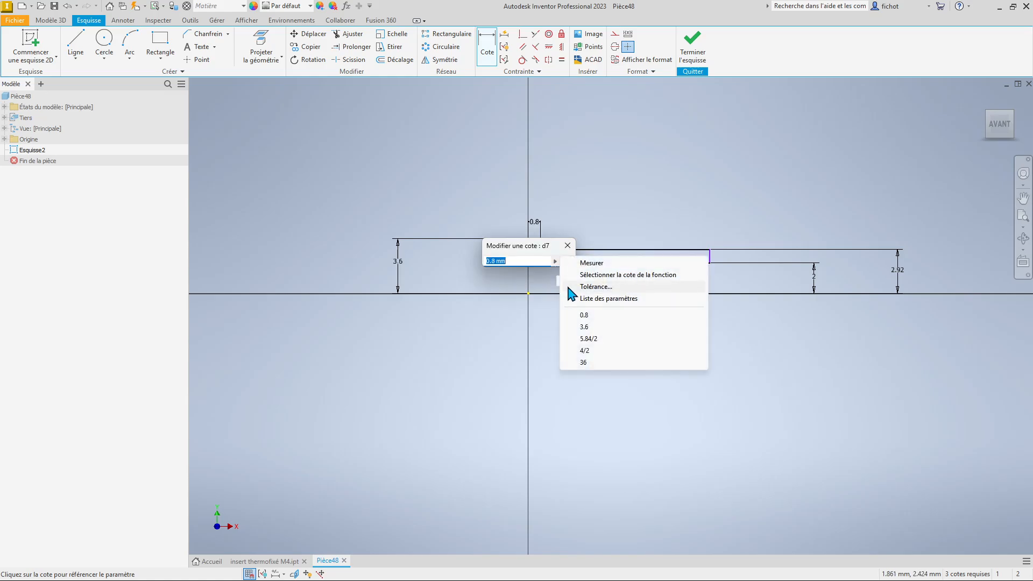
{"action": "left_click", "coordinate": [620, 298]}
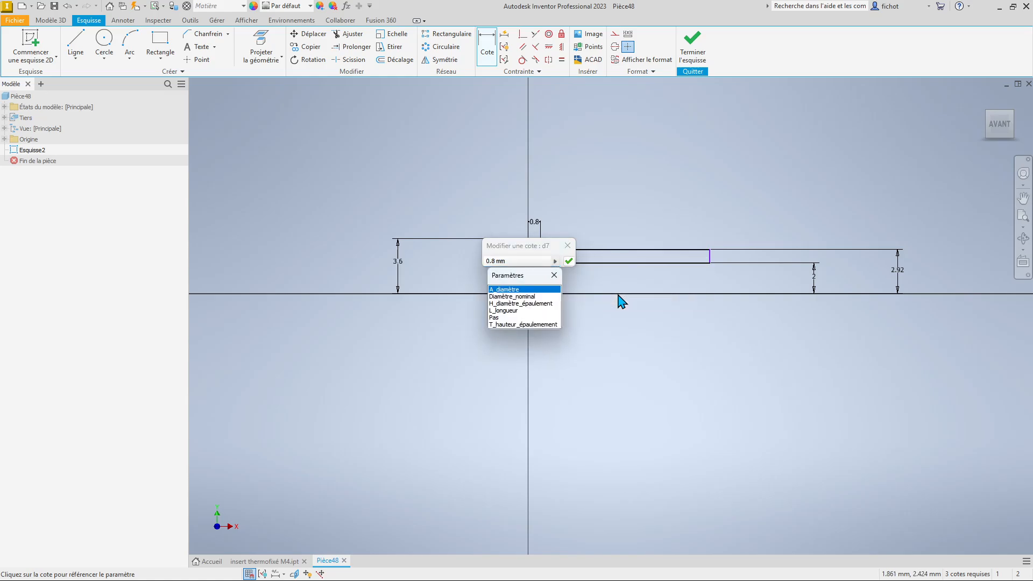
{"action": "left_click", "coordinate": [542, 249]}
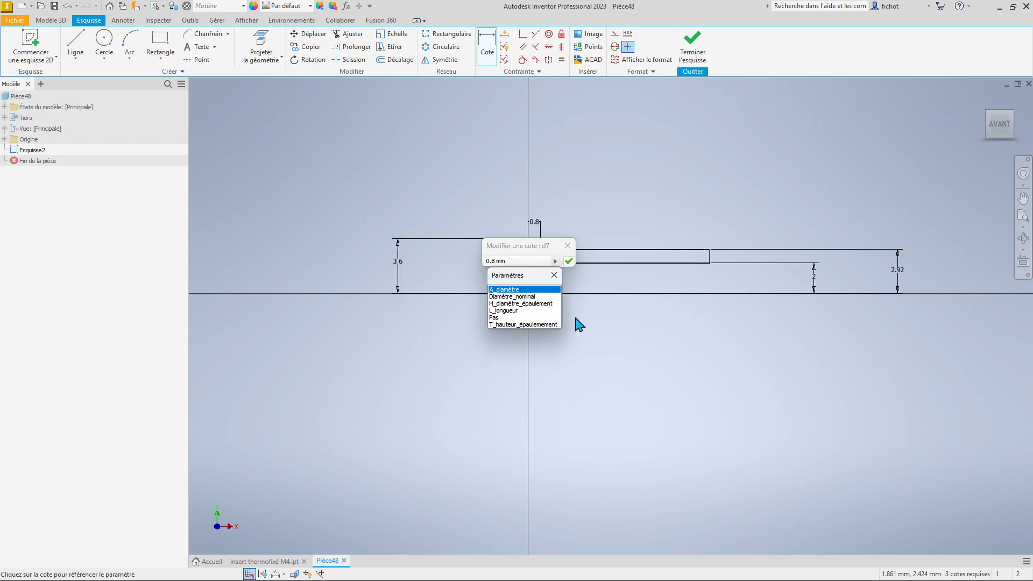
{"action": "left_click", "coordinate": [509, 324]}
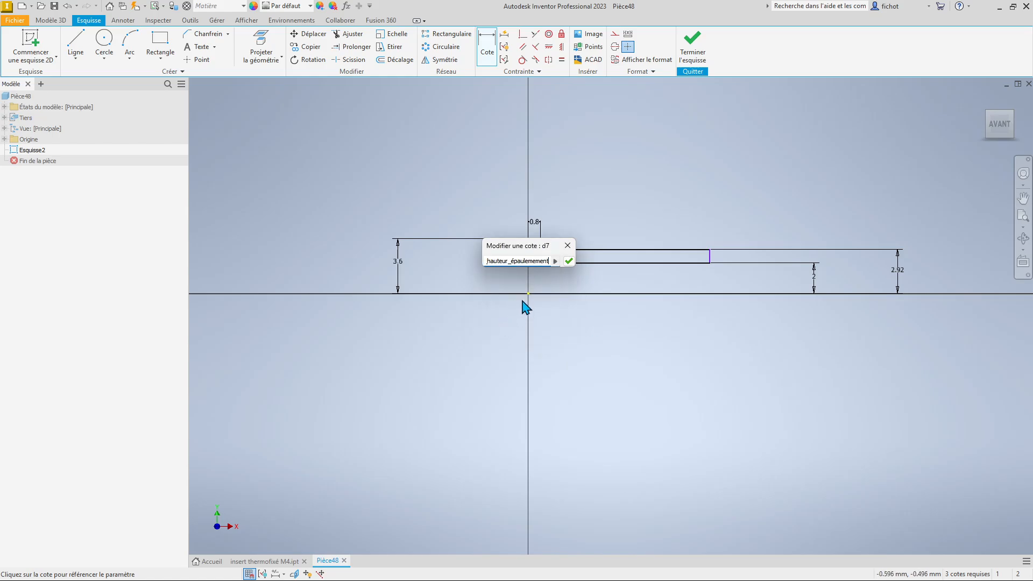
{"action": "left_click", "coordinate": [568, 261]}
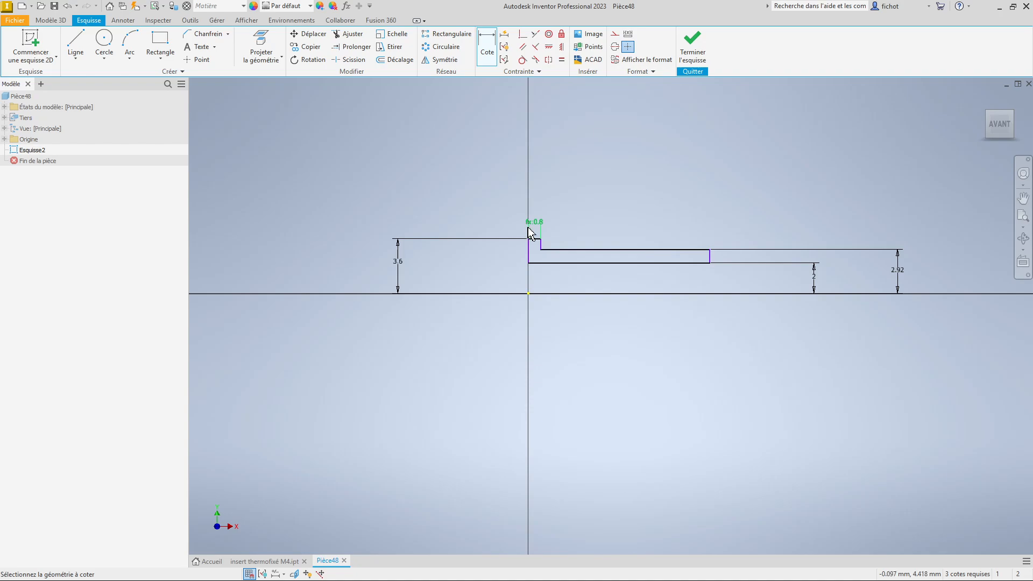
- Link the height dimension of the flange's upper edge to the expression H_diamètre_épaulement/2
{"action": "scroll", "coordinate": [528, 228], "scroll_direction": "up", "scroll_amount": 3}
{"action": "scroll", "coordinate": [533, 225], "scroll_direction": "down", "scroll_amount": 2}
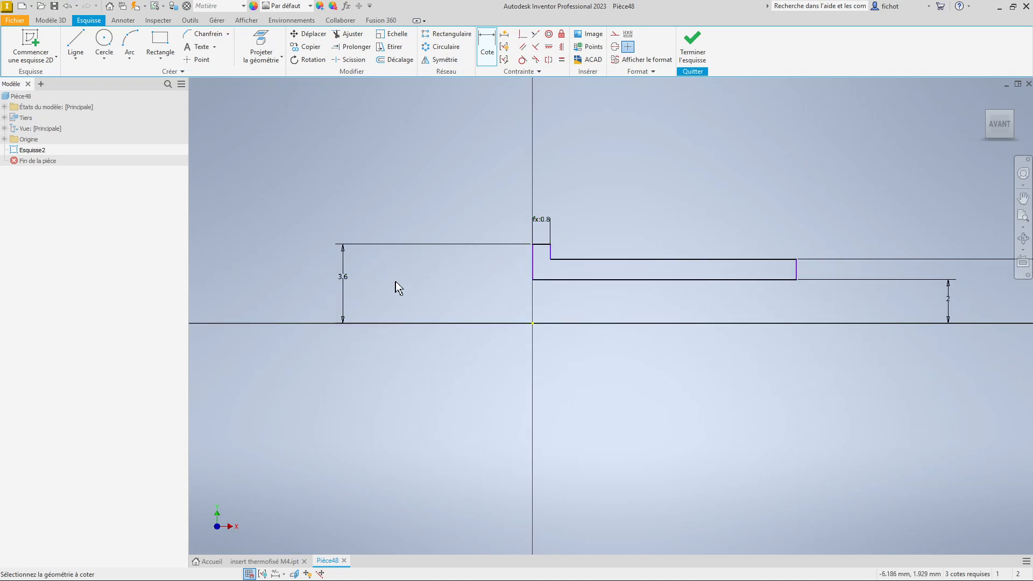
{"action": "left_click", "coordinate": [343, 281]}
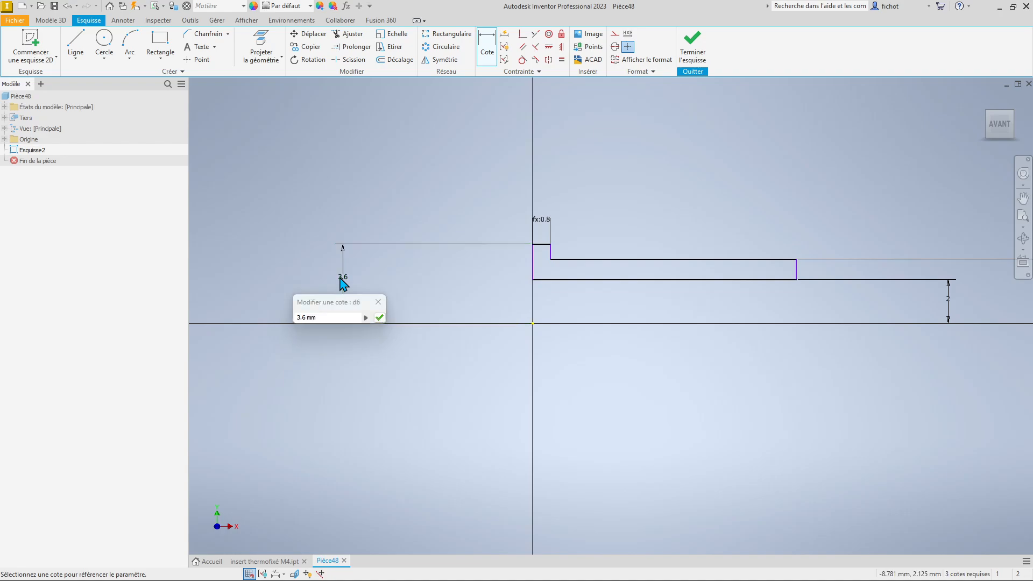
{"action": "left_click", "coordinate": [366, 317]}
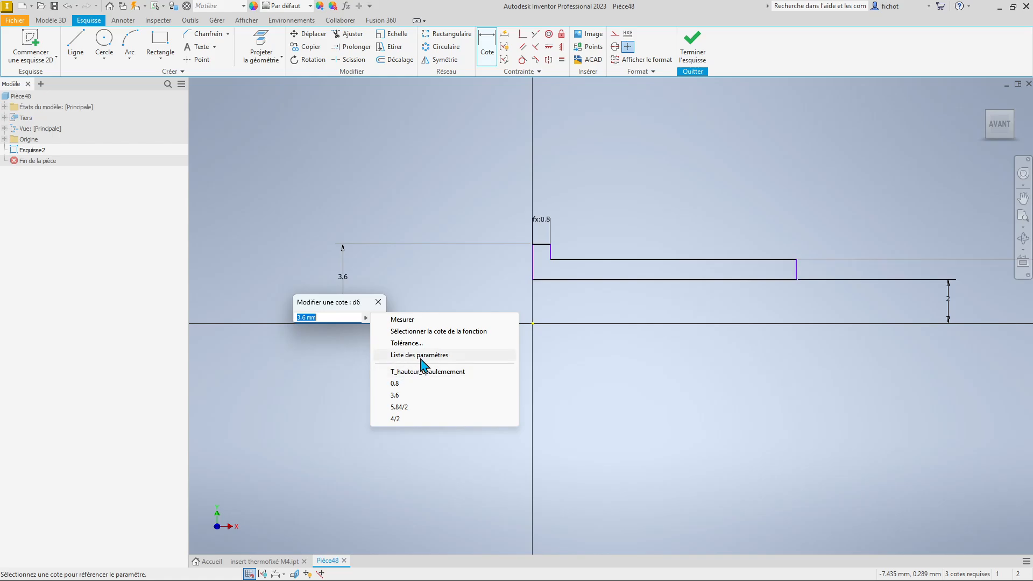
{"action": "left_click", "coordinate": [419, 355]}
{"action": "left_click", "coordinate": [325, 360]}
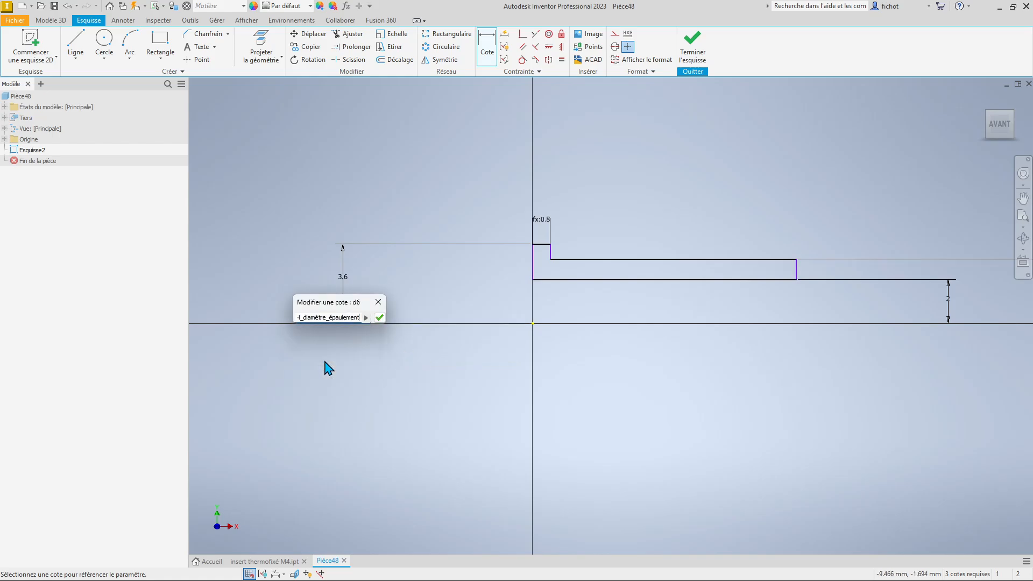
{"action": "type", "text": "/2"}
{"action": "key", "text": "Return"}
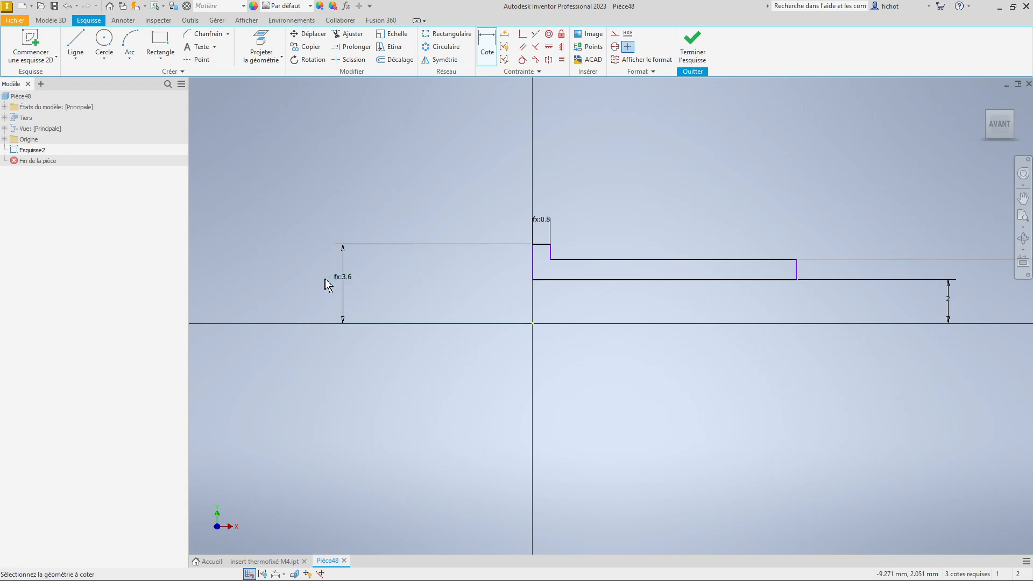
- Link the height dimension of the profile's lower bore edge to the expression Diamètre_nominal/2
{"action": "scroll", "coordinate": [963, 298], "scroll_direction": "up", "scroll_amount": 4}
{"action": "scroll", "coordinate": [989, 299], "scroll_direction": "down", "scroll_amount": 5}
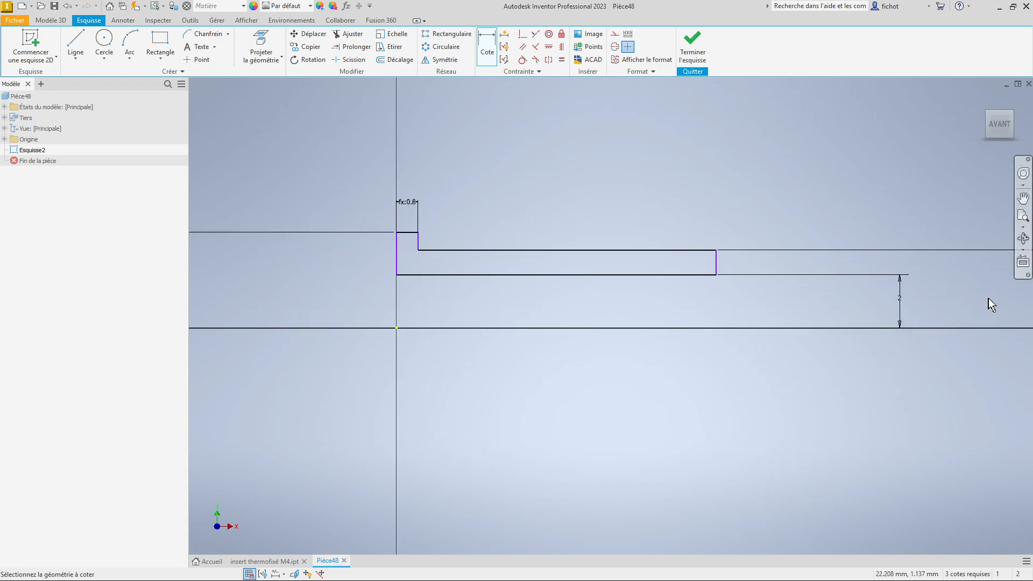
{"action": "scroll", "coordinate": [985, 297], "scroll_direction": "up", "scroll_amount": 3}
{"action": "scroll", "coordinate": [1024, 299], "scroll_direction": "down", "scroll_amount": 5}
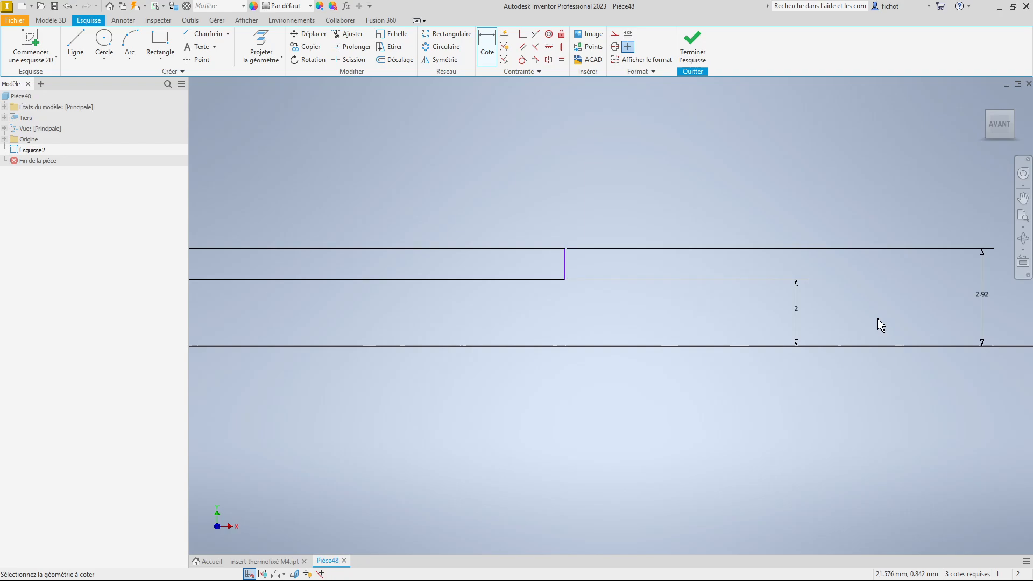
{"action": "left_click", "coordinate": [800, 311]}
{"action": "type", "text": "4 mm / 2 nd"}
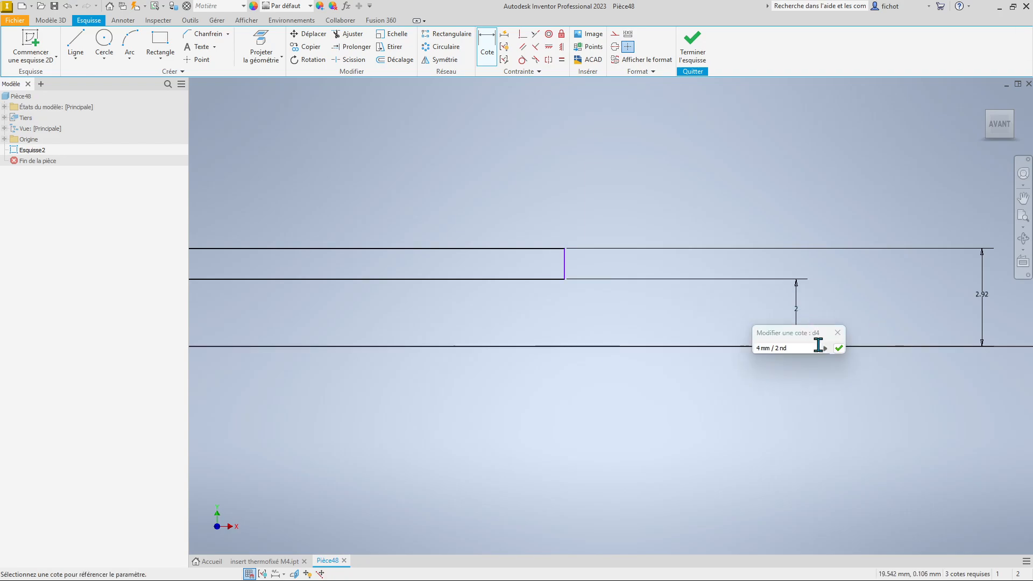
{"action": "left_click", "coordinate": [826, 349]}
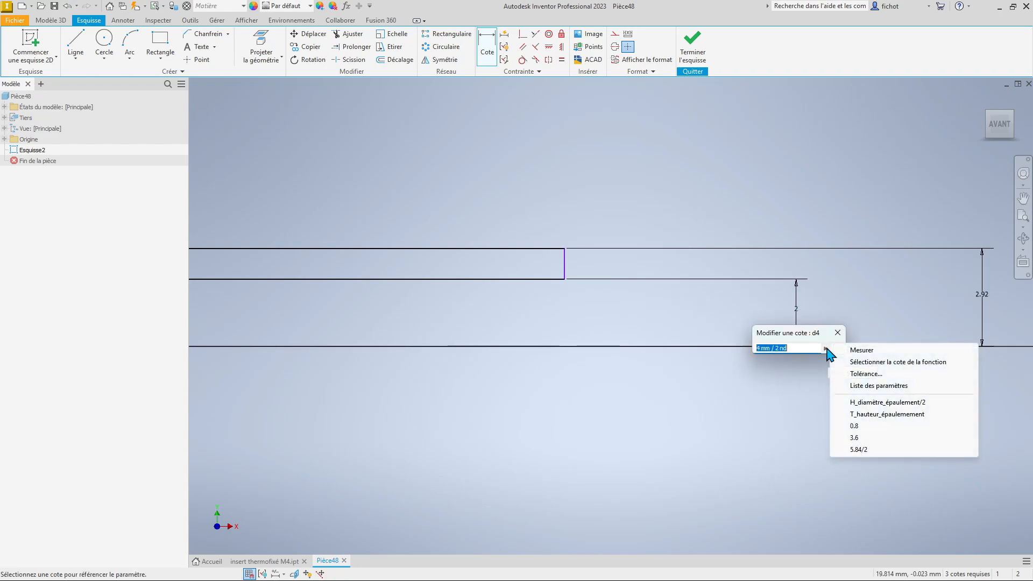
{"action": "left_click", "coordinate": [874, 386]}
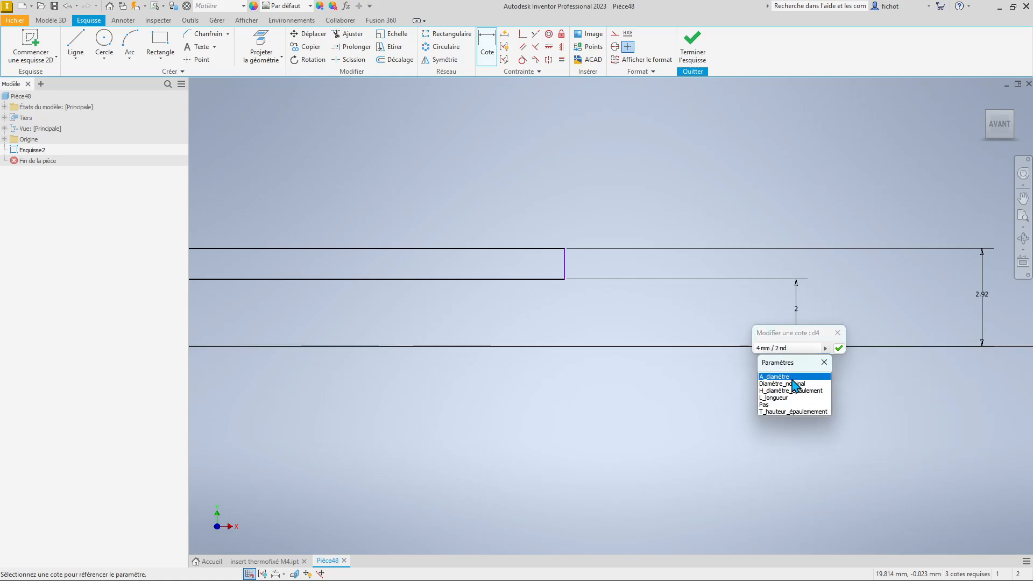
{"action": "left_click", "coordinate": [794, 387]}
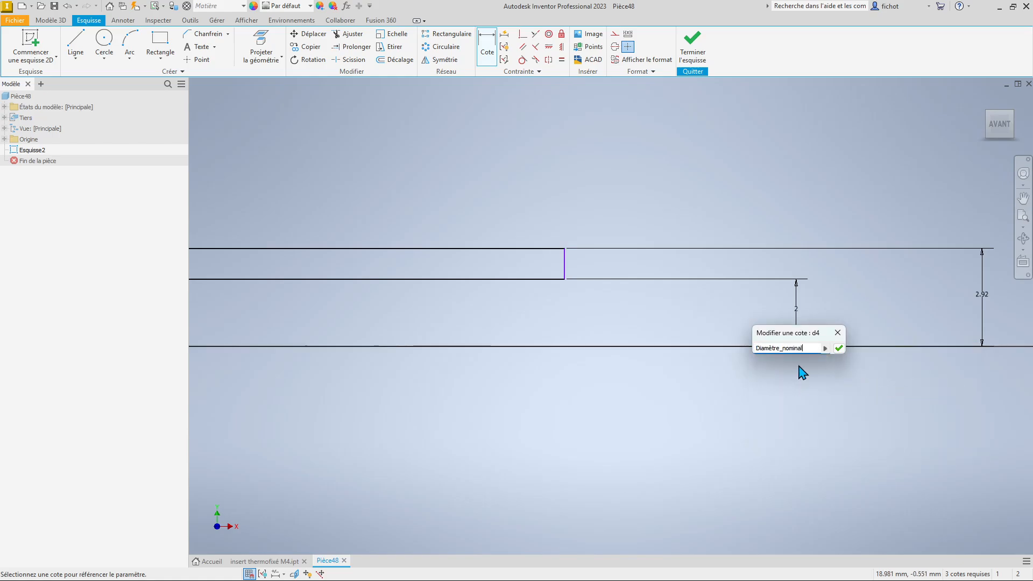
{"action": "key", "text": "Return"}
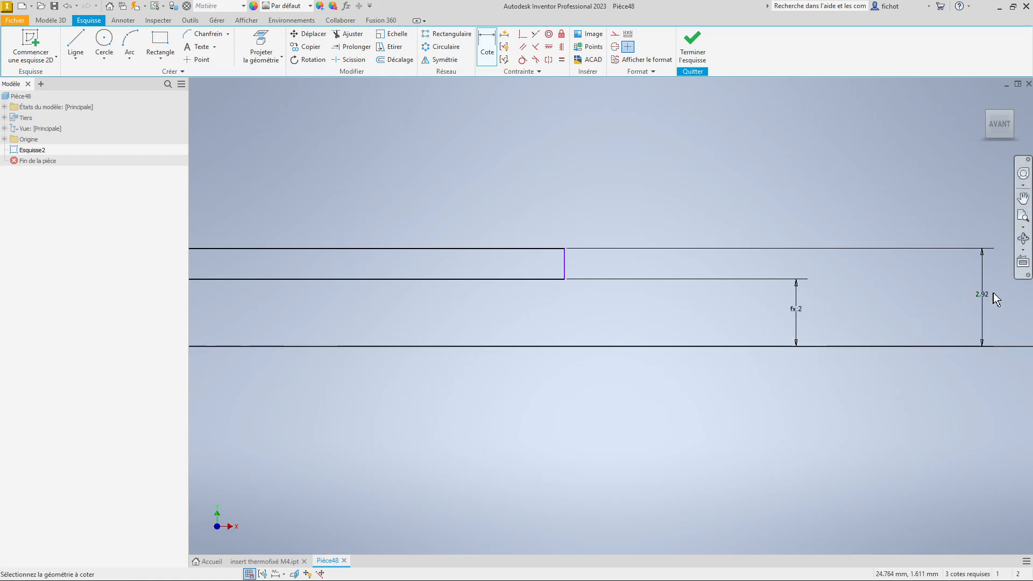
- Link the height dimension of the long section's upper edge to the expression A_diamètre/2
{"action": "left_click", "coordinate": [976, 296]}
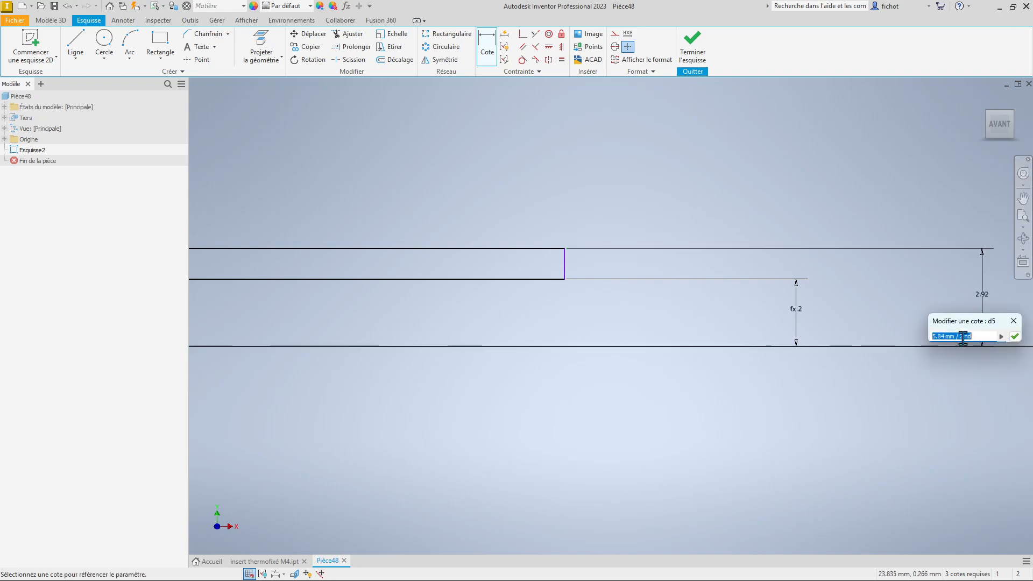
{"action": "left_click", "coordinate": [1002, 336]}
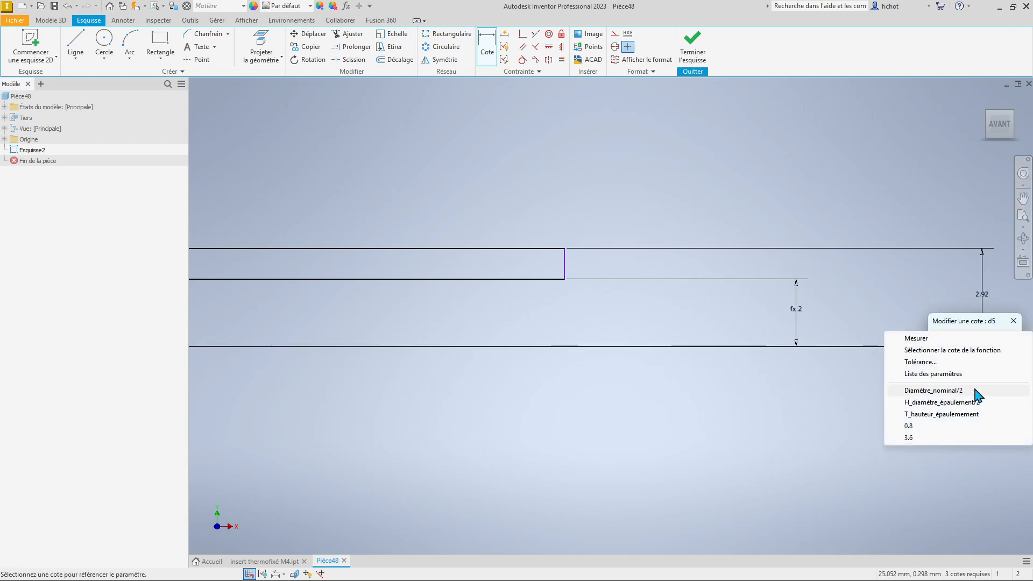
{"action": "left_click", "coordinate": [939, 373]}
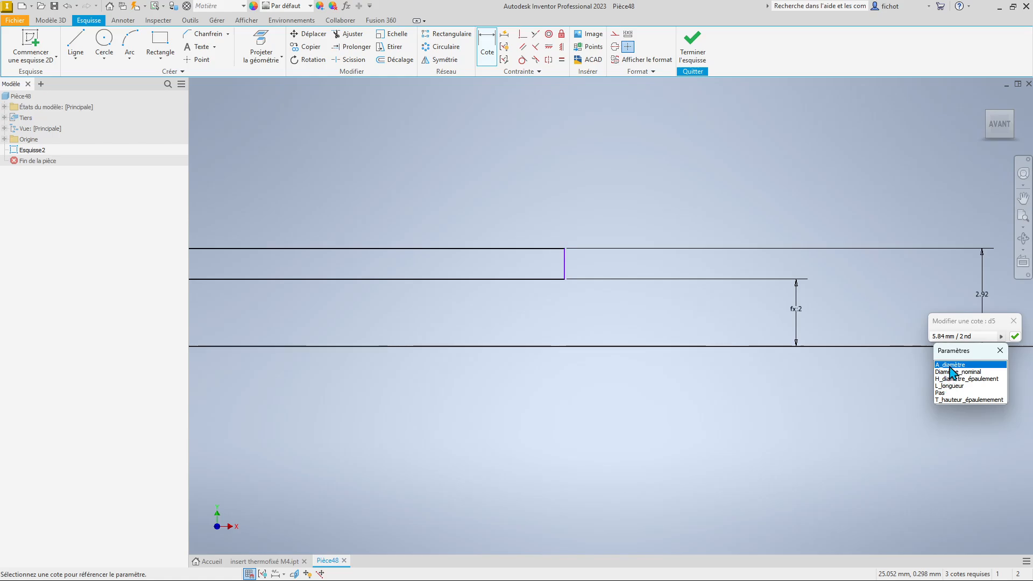
{"action": "left_click", "coordinate": [951, 365]}
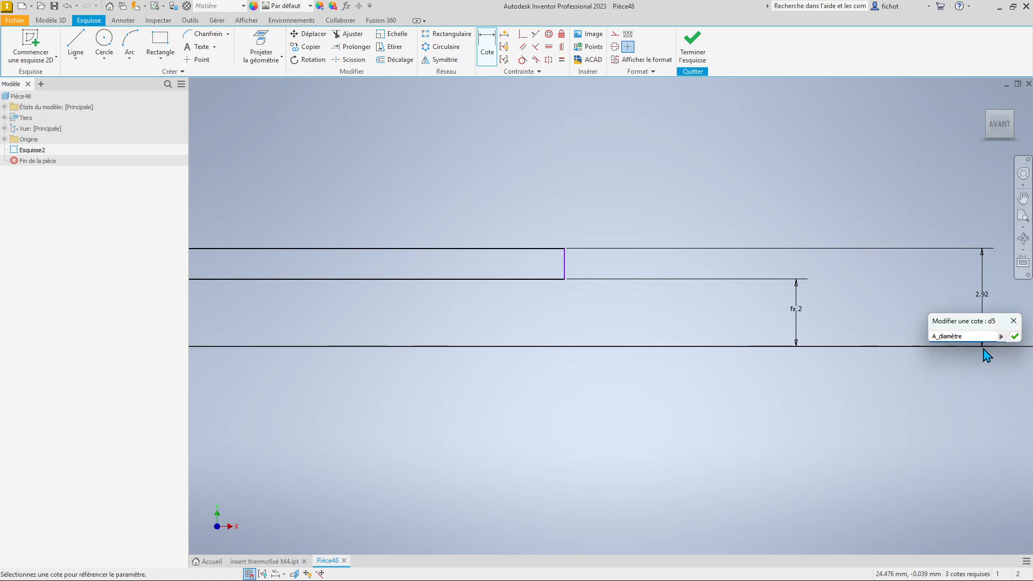
{"action": "key", "text": "Return"}
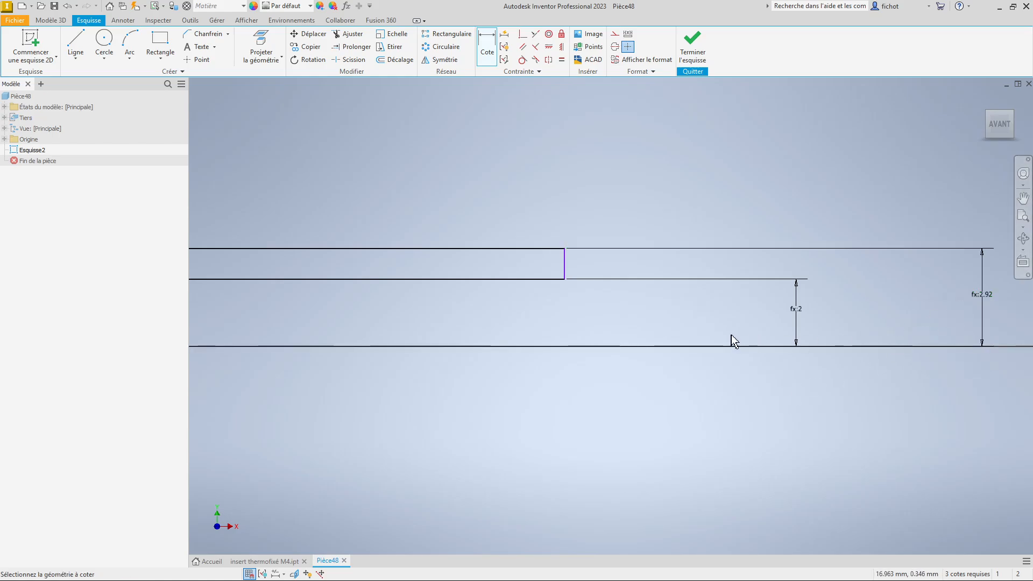
- Dimension the profile's overall length between its two end edges and link it to the parameter L_longueur
{"action": "scroll", "coordinate": [734, 336], "scroll_direction": "down", "scroll_amount": 3}
{"action": "scroll", "coordinate": [488, 298], "scroll_direction": "up", "scroll_amount": 3}
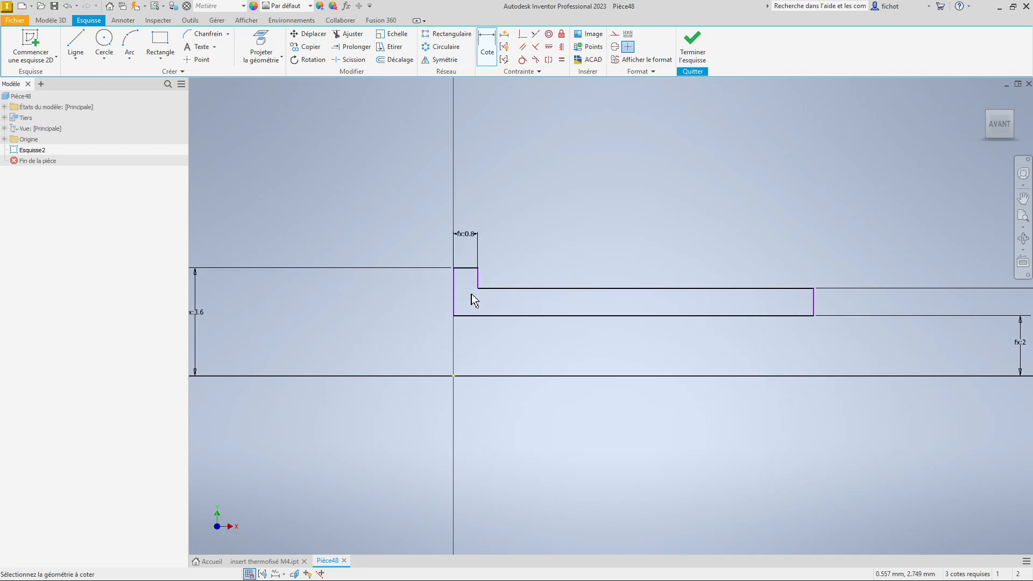
{"action": "left_click", "coordinate": [453, 299]}
{"action": "left_click", "coordinate": [815, 312]}
{"action": "left_click", "coordinate": [658, 462]}
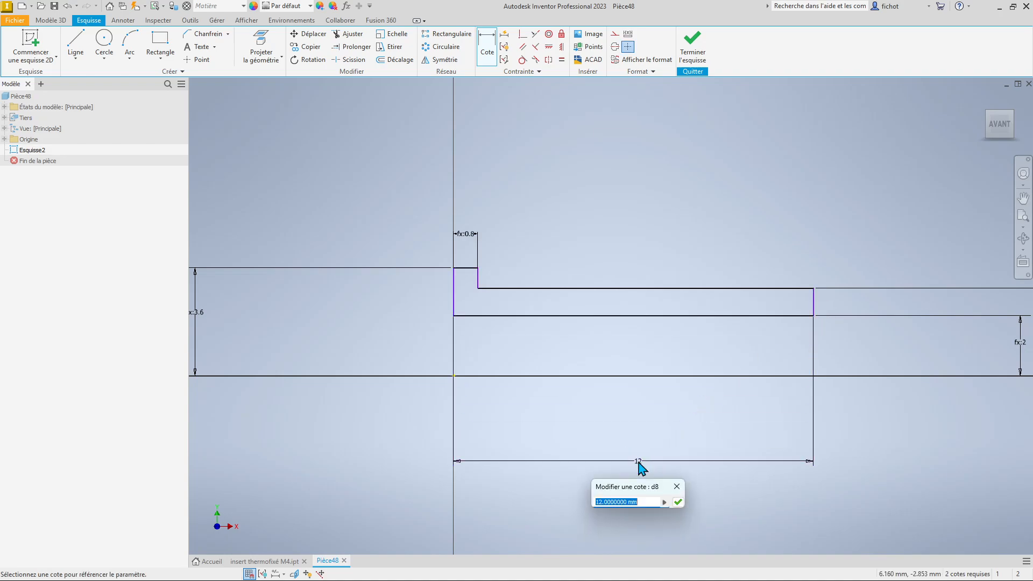
{"action": "left_click", "coordinate": [665, 502]}
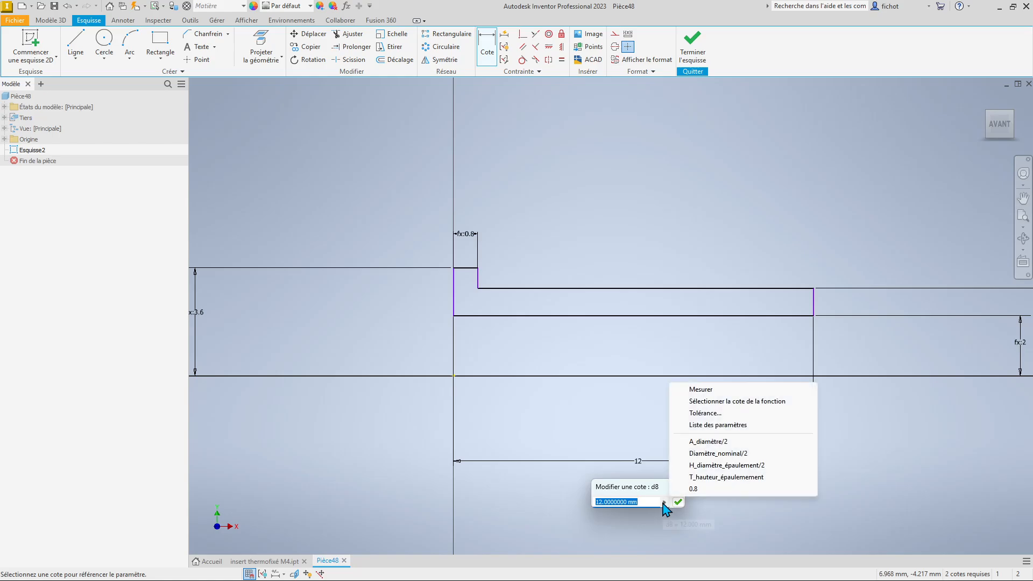
{"action": "left_click", "coordinate": [717, 425]}
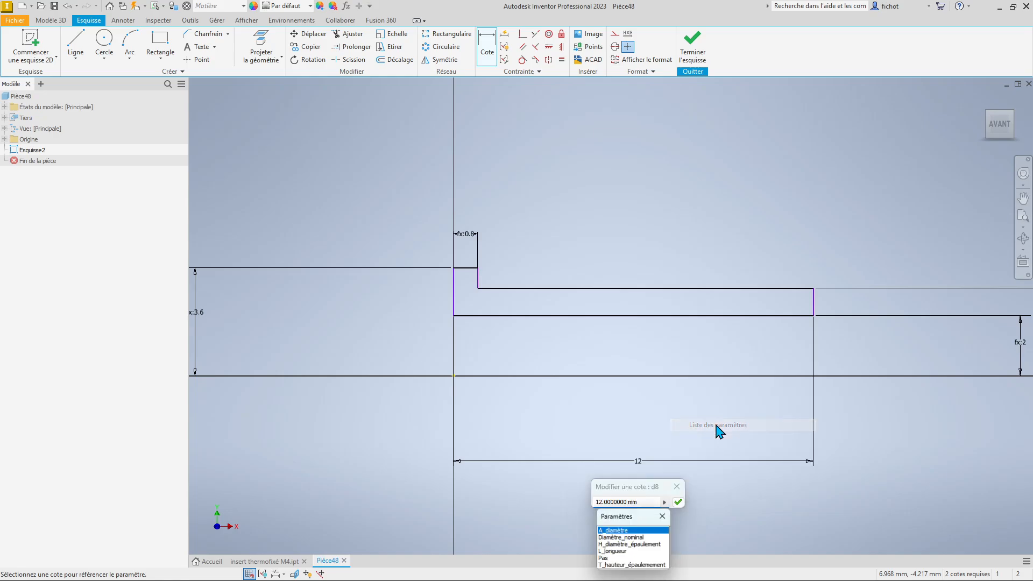
{"action": "left_click", "coordinate": [616, 552]}
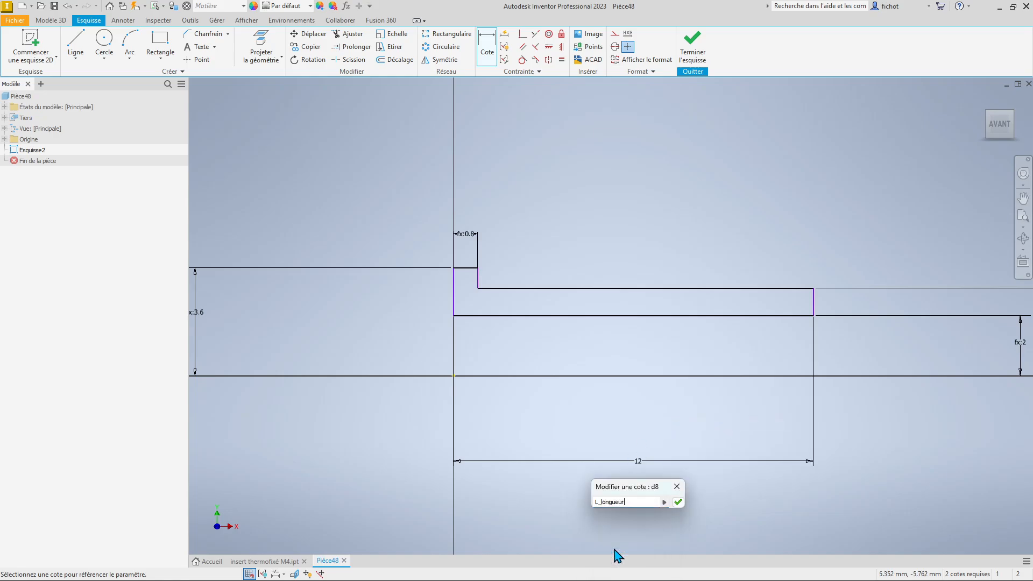
{"action": "left_click", "coordinate": [678, 503]}
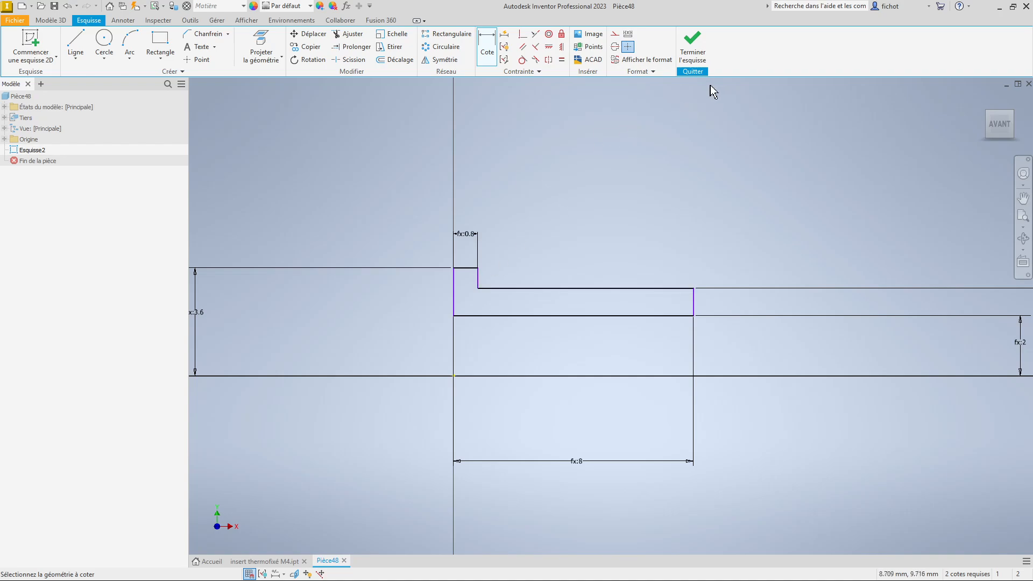
- Finish the sketch and revolve the stepped profile a full 360° around the origin's X axis
{"action": "left_click", "coordinate": [693, 43]}
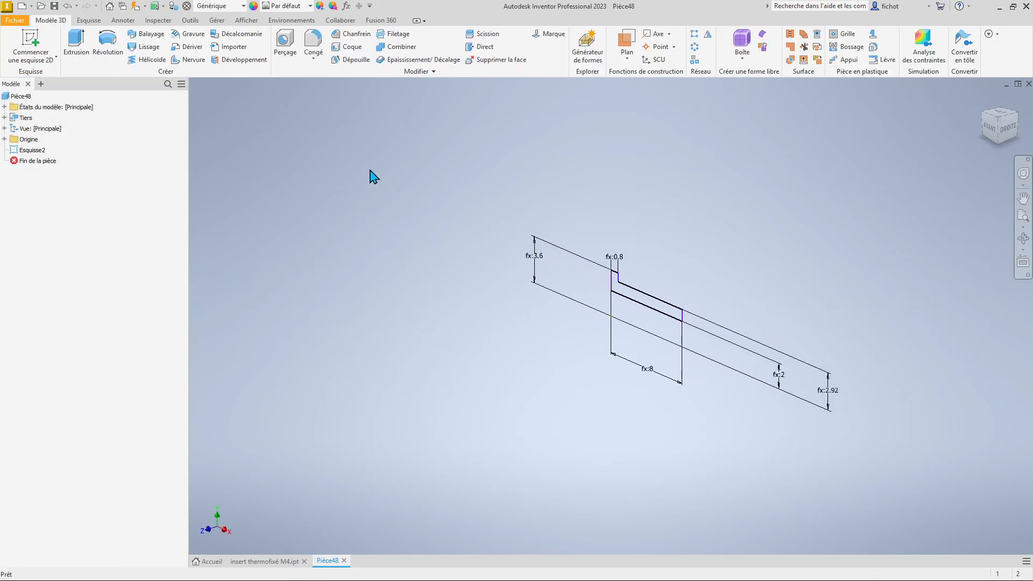
{"action": "left_click", "coordinate": [110, 47]}
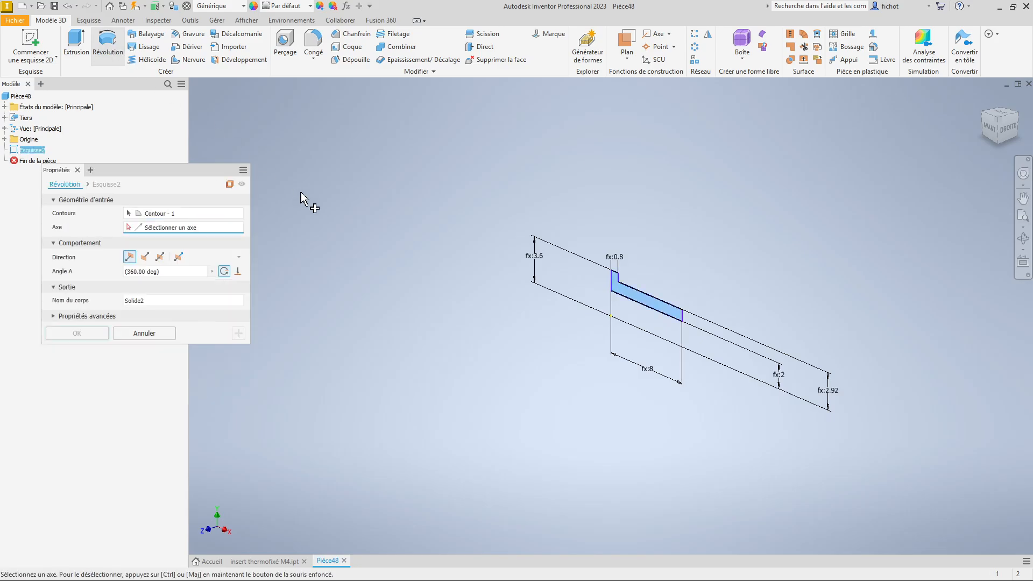
{"action": "left_click_drag", "start_coordinate": [195, 173], "coordinate": [418, 121]}
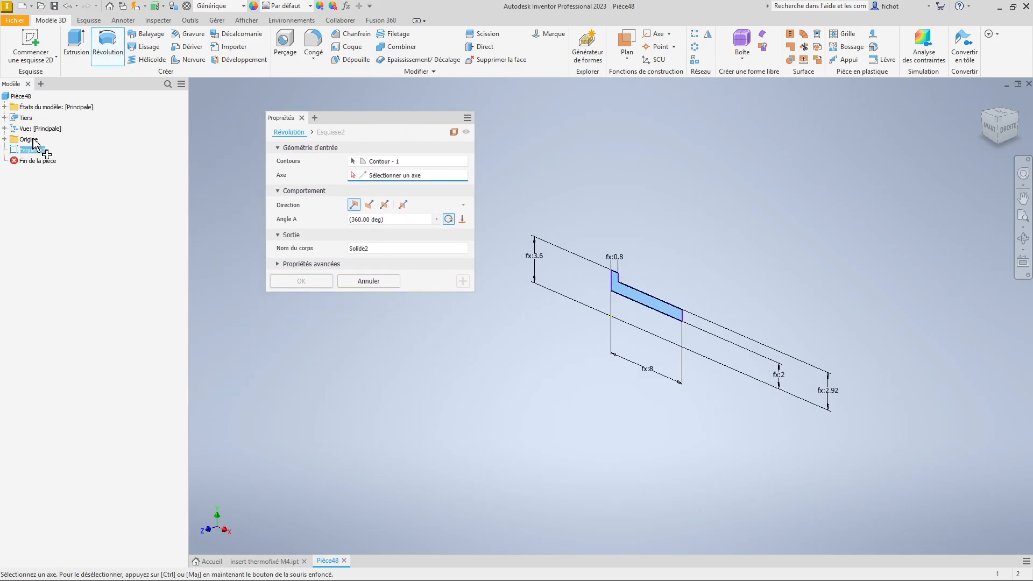
{"action": "left_click", "coordinate": [5, 139]}
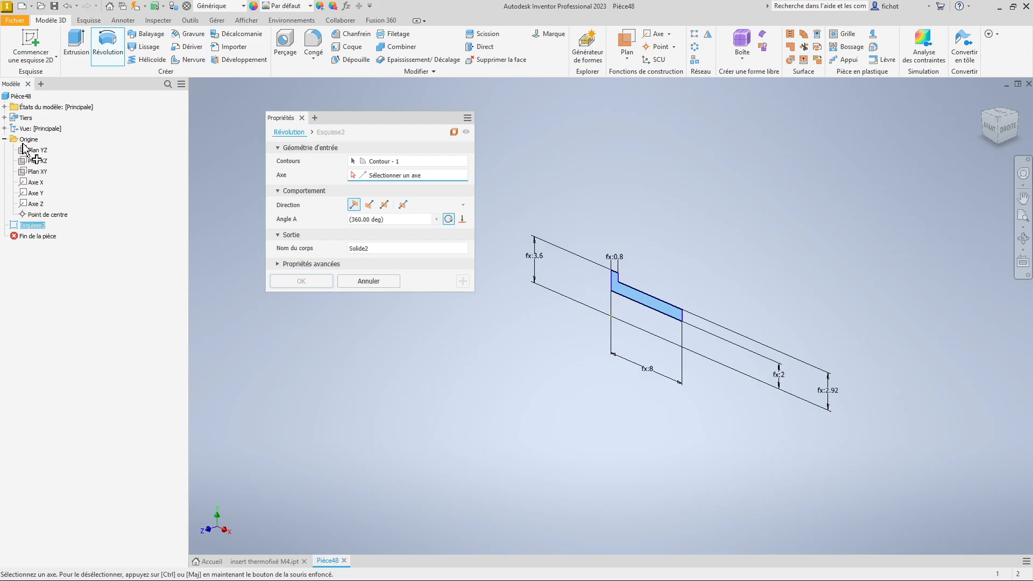
{"action": "left_click", "coordinate": [36, 183]}
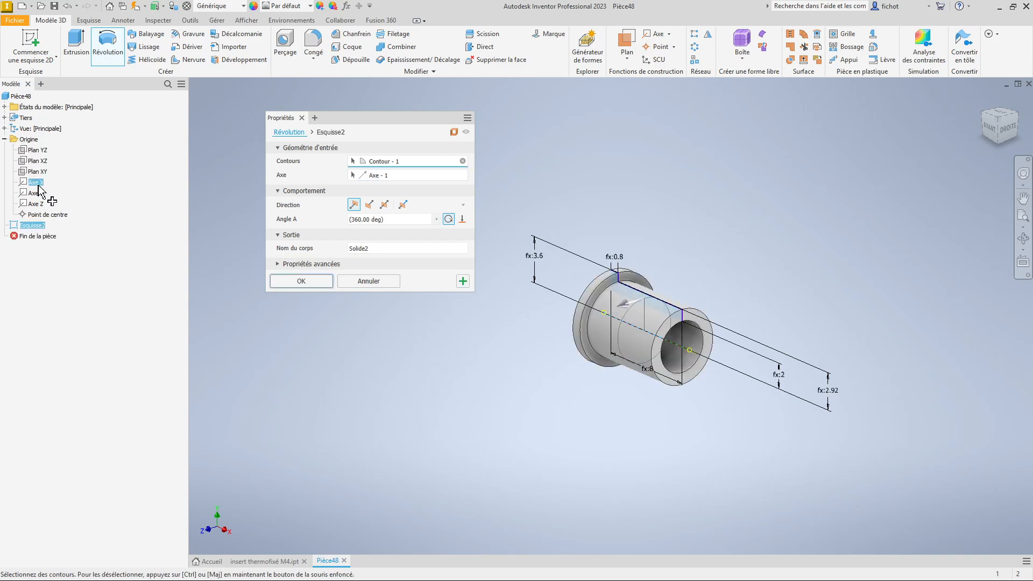
{"action": "left_click", "coordinate": [301, 282]}
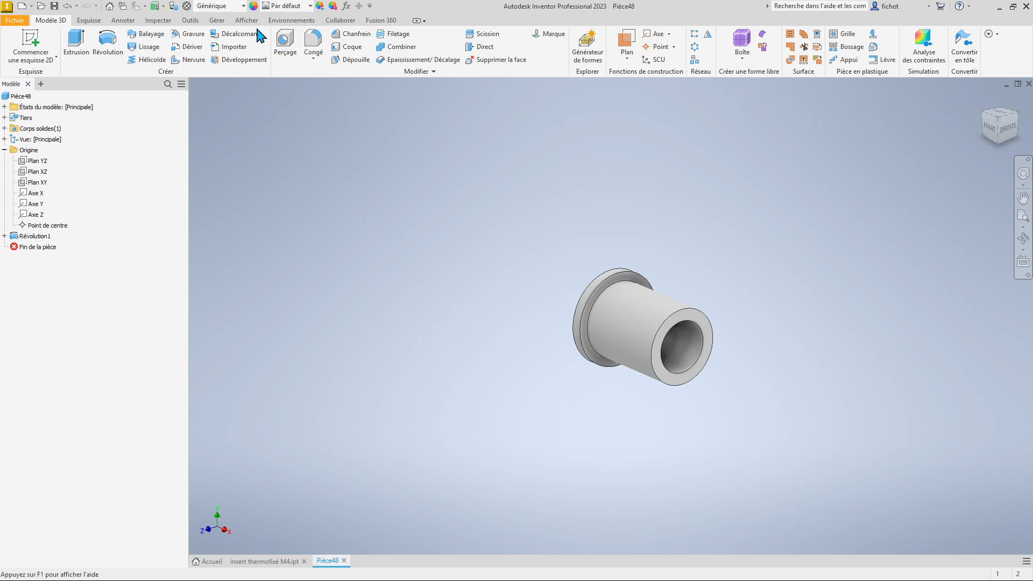
- Assign the material Laiton, jaune doux to the part
{"action": "left_click", "coordinate": [243, 6]}
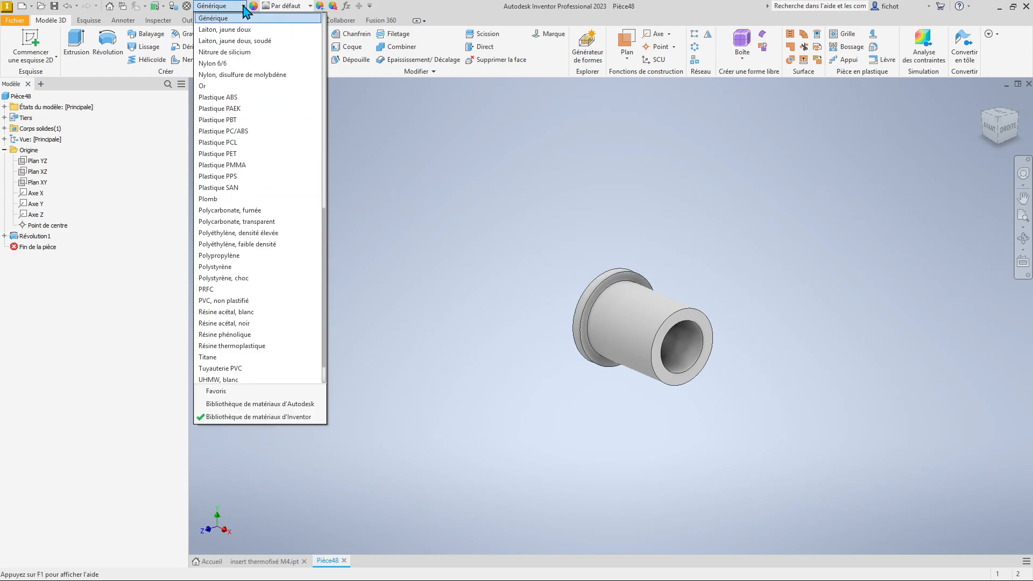
{"action": "scroll", "coordinate": [240, 106], "scroll_direction": "up", "scroll_amount": 5}
{"action": "scroll", "coordinate": [240, 106], "scroll_direction": "down", "scroll_amount": 10}
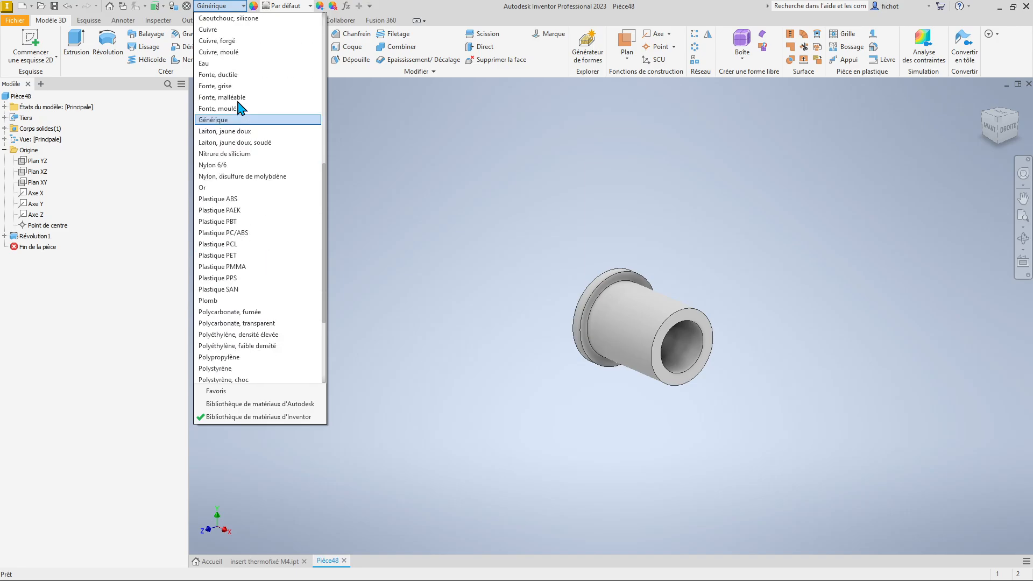
{"action": "left_click", "coordinate": [215, 133]}
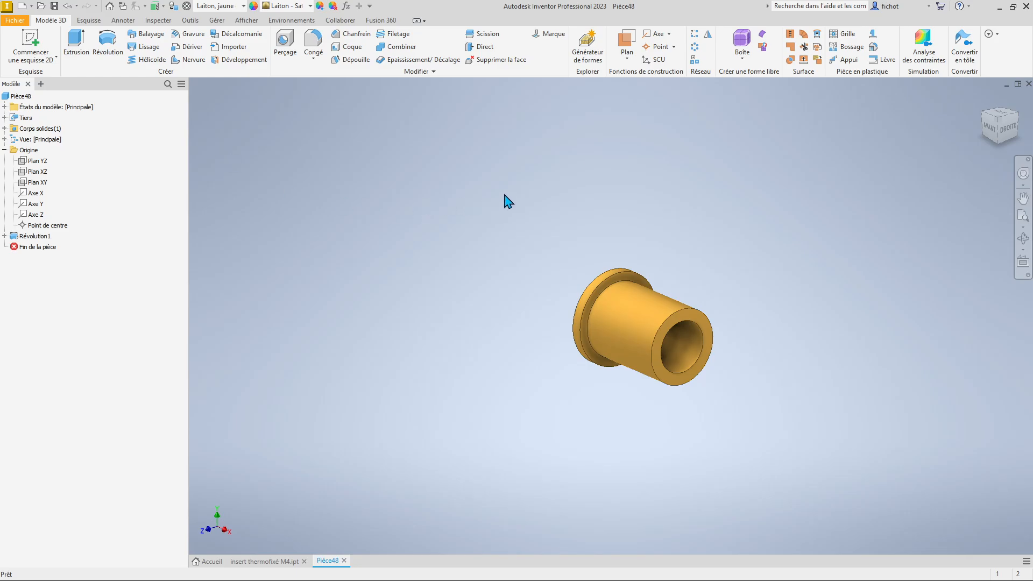
{"action": "left_click", "coordinate": [1023, 238]}
{"action": "left_click_drag", "start_coordinate": [510, 255], "coordinate": [632, 331]}
{"action": "key", "text": "Escape"}
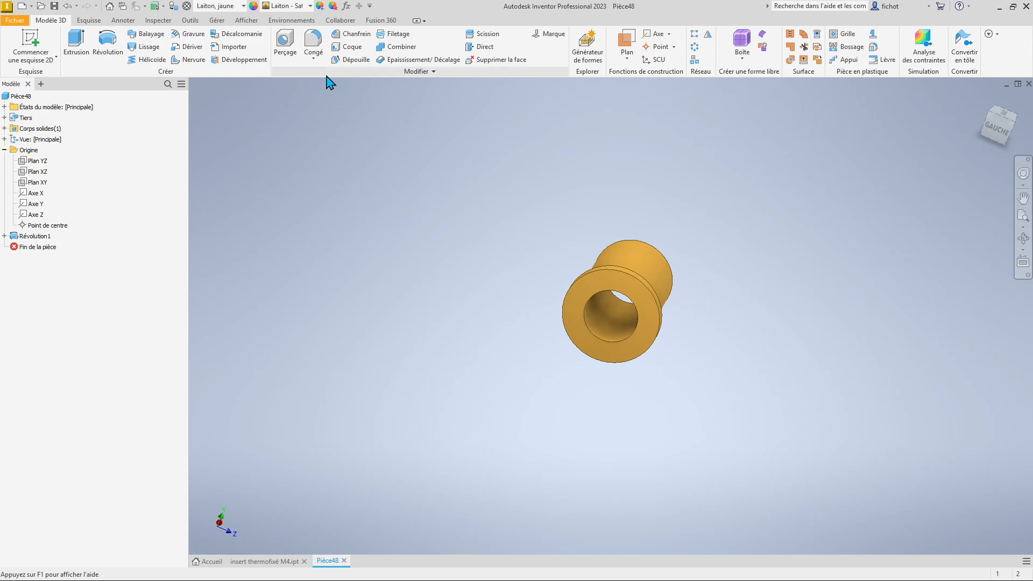
{"action": "left_click", "coordinate": [285, 40]}
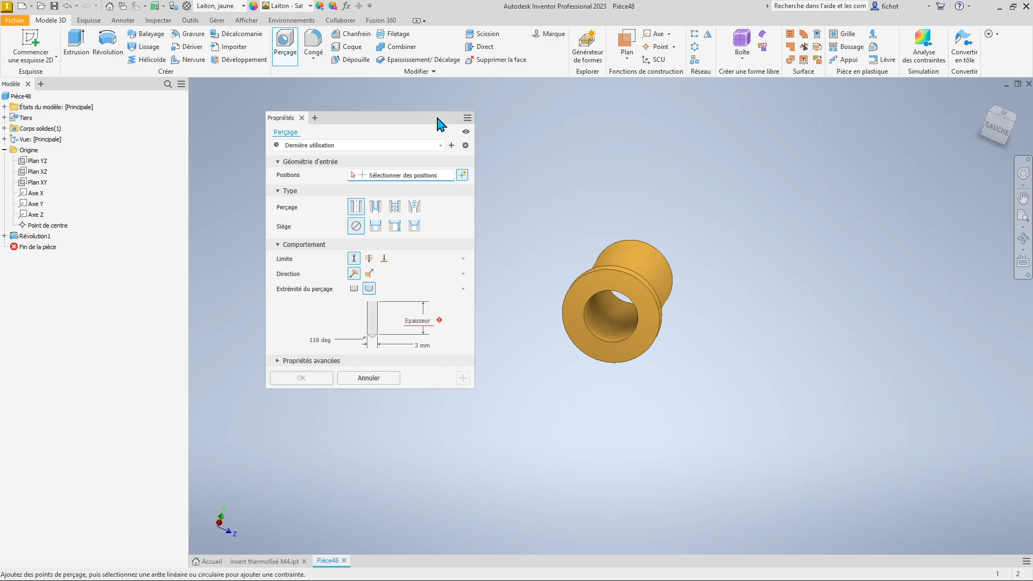
{"action": "left_click", "coordinate": [301, 119]}
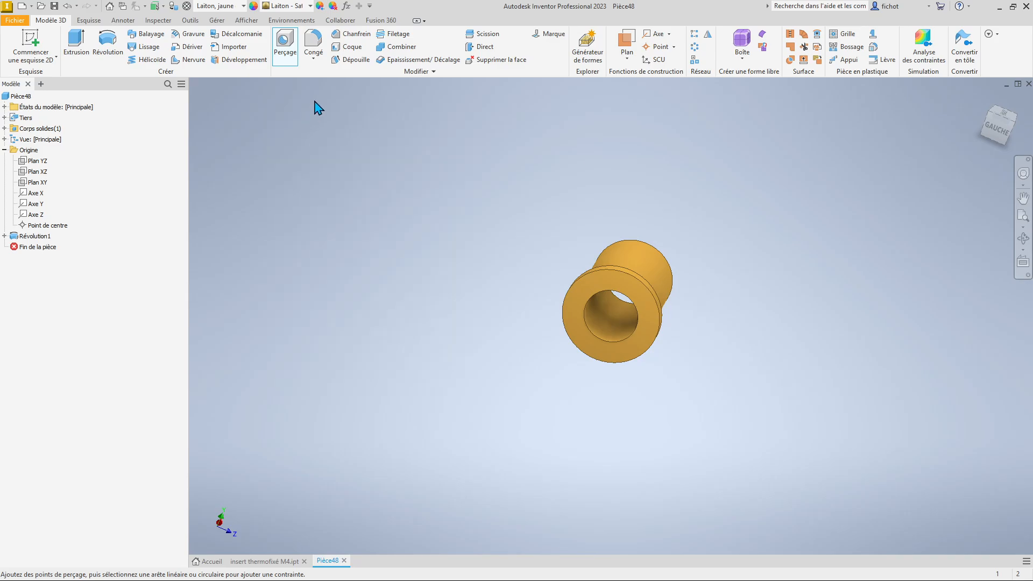
- Thread the insert's central bore over its full depth with the Profil métrique ISO type, size 4, designation M4x0.7, class 6H
{"action": "left_click", "coordinate": [396, 34]}
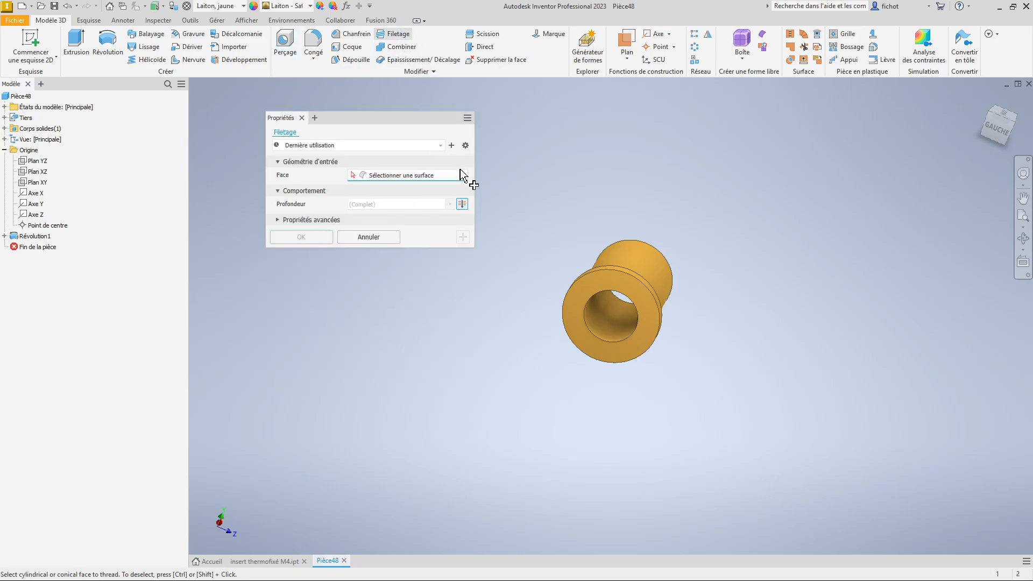
{"action": "left_click", "coordinate": [607, 327]}
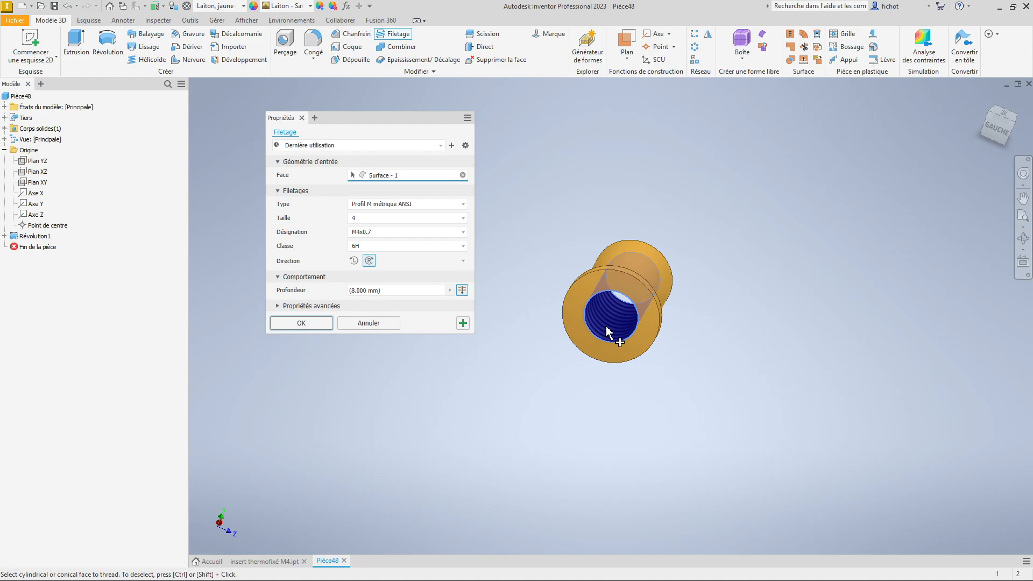
{"action": "left_click", "coordinate": [427, 205]}
{"action": "left_click", "coordinate": [397, 228]}
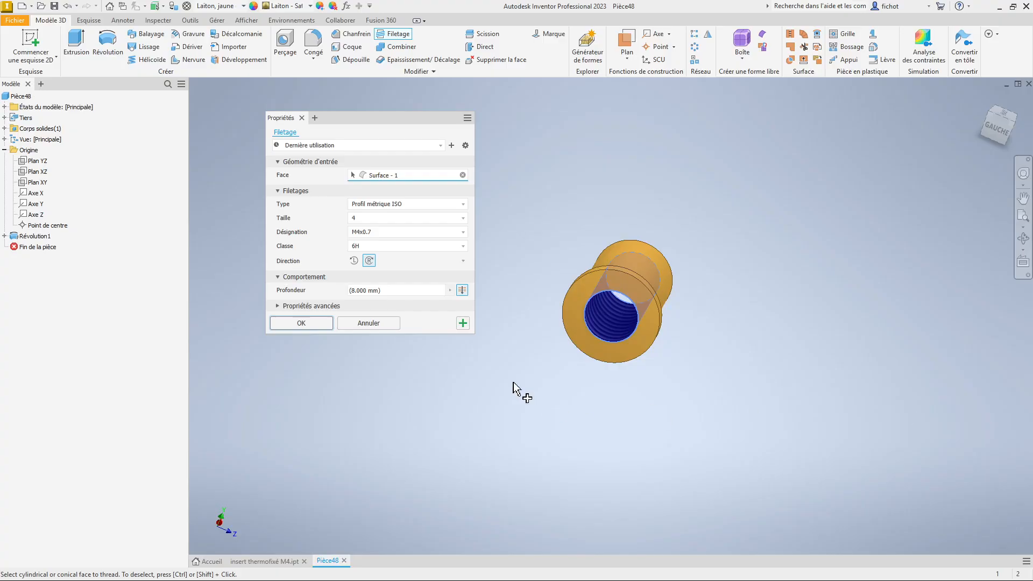
{"action": "left_click", "coordinate": [300, 324]}
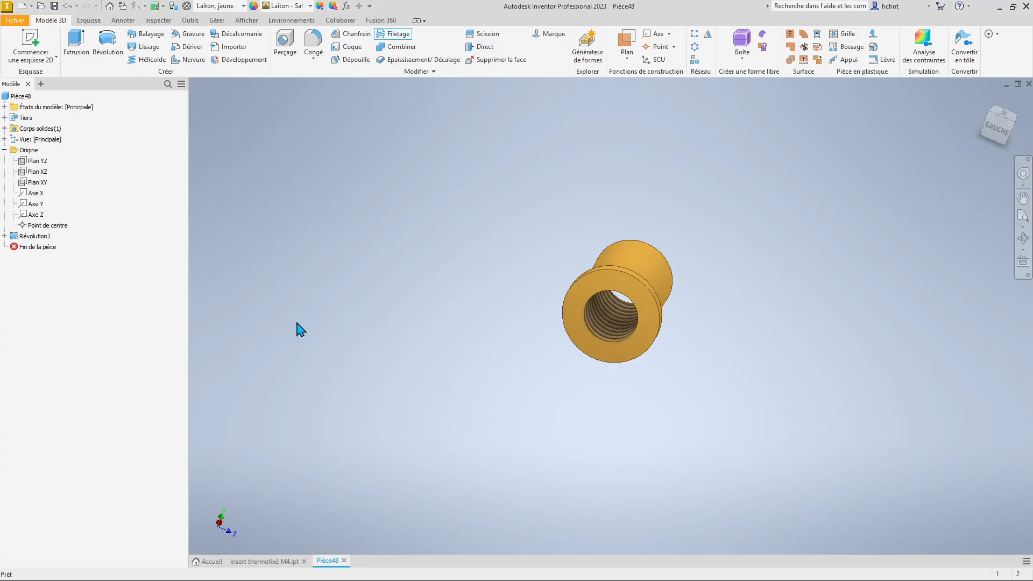
- Create a work plane offset from the origin's XZ plane, just outside the insert's body
{"action": "left_click", "coordinate": [1023, 238]}
{"action": "left_click_drag", "start_coordinate": [676, 294], "coordinate": [659, 388]}
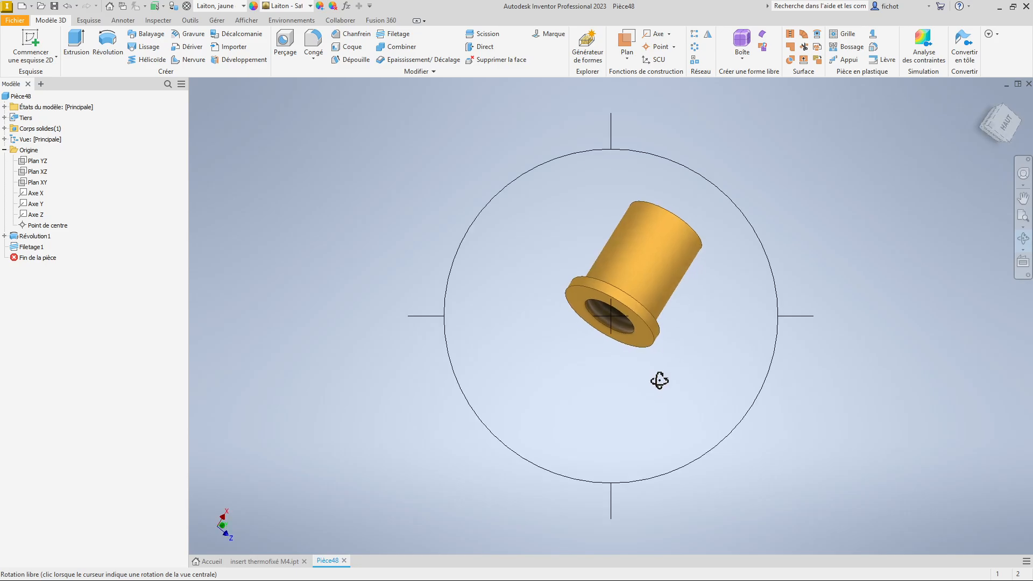
{"action": "key", "text": "Escape"}
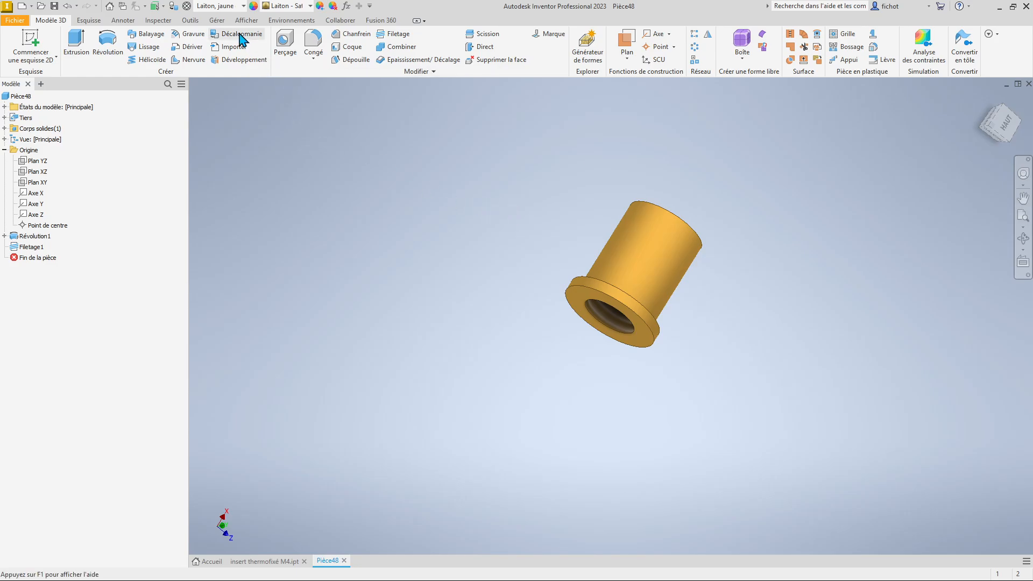
{"action": "left_click", "coordinate": [628, 47]}
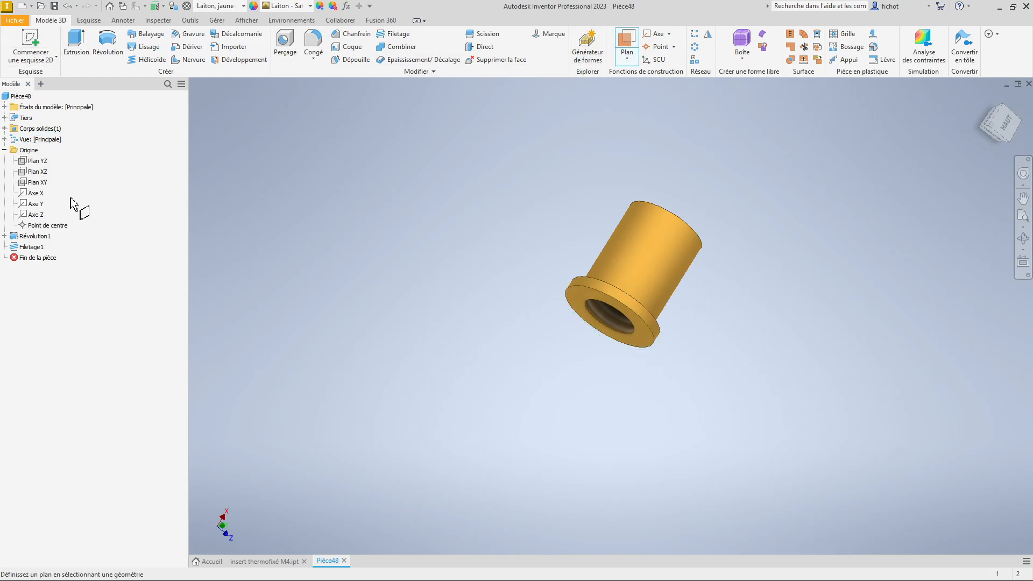
{"action": "left_click", "coordinate": [33, 172]}
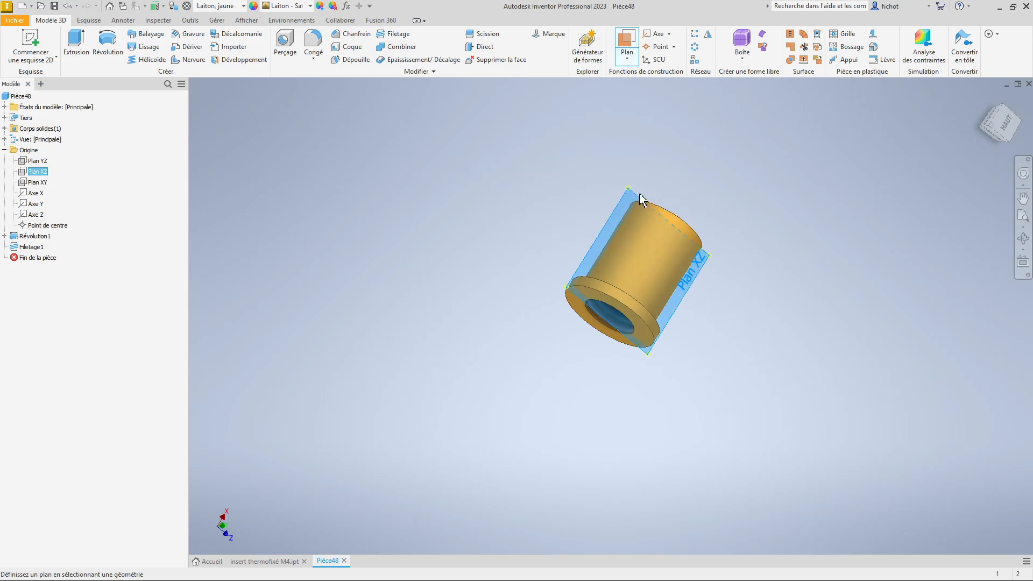
{"action": "left_click_drag", "start_coordinate": [628, 202], "coordinate": [697, 206]}
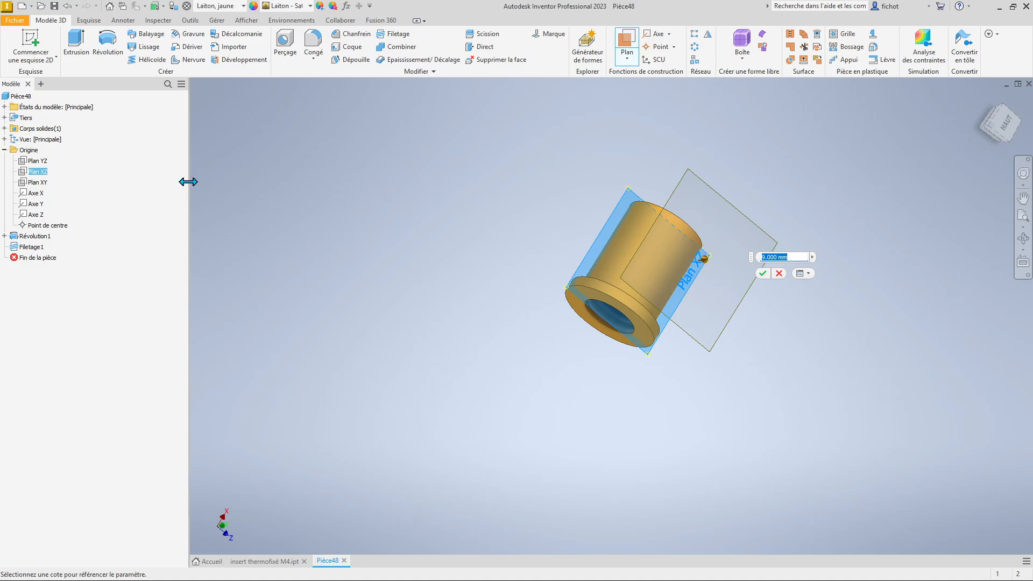
{"action": "left_click", "coordinate": [763, 273]}
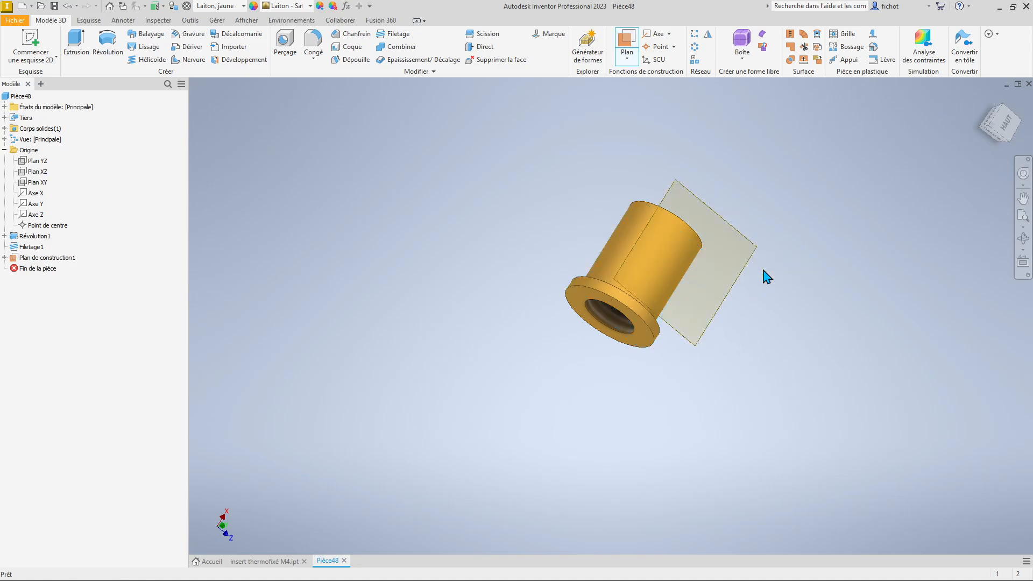
- Start a sketch on the offset work plane and insert the image moletage 33.jpg once near the flange
{"action": "left_click", "coordinate": [33, 40]}
{"action": "left_click", "coordinate": [672, 184]}
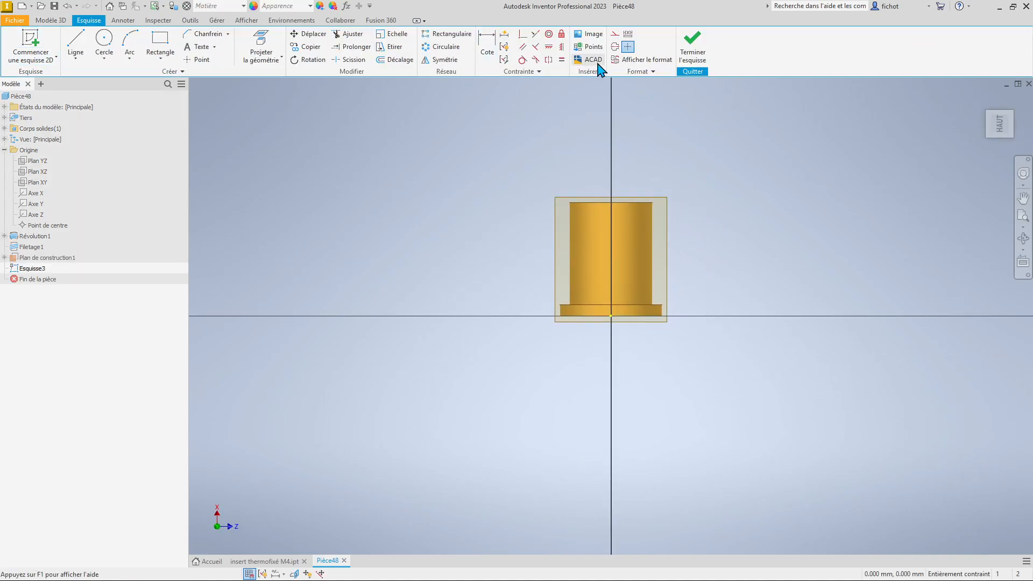
{"action": "left_click", "coordinate": [592, 35]}
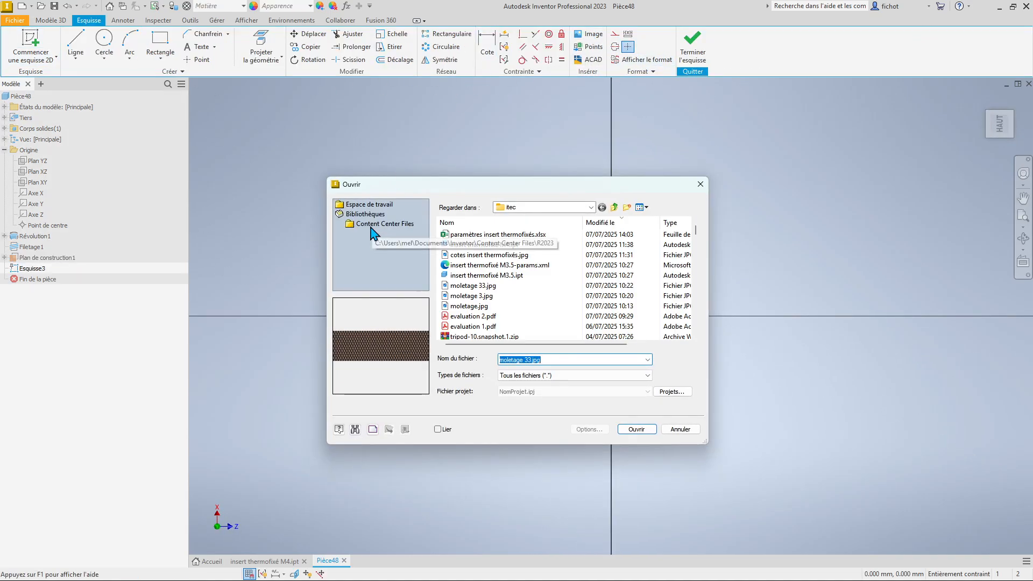
{"action": "left_click", "coordinate": [484, 286]}
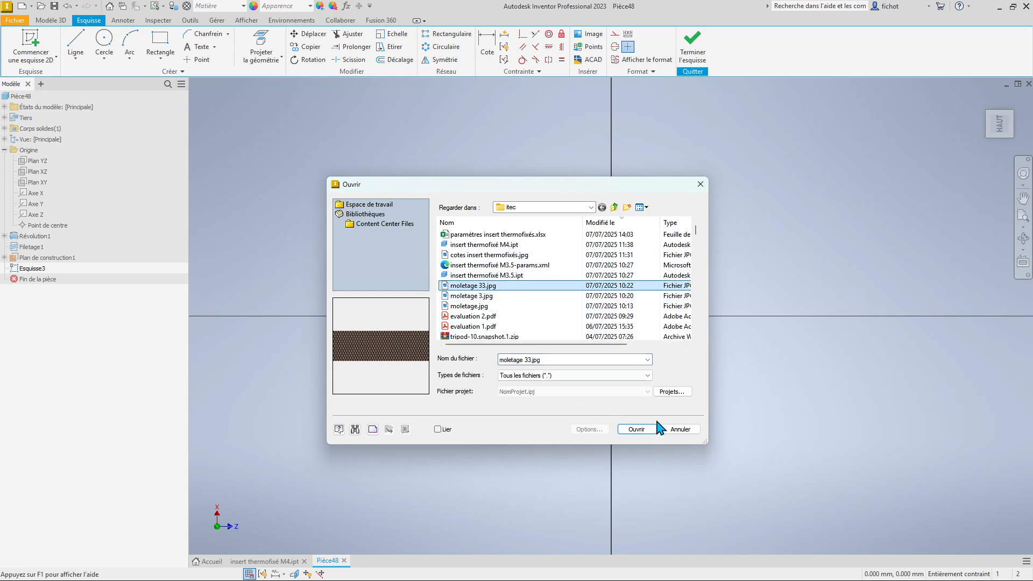
{"action": "left_click", "coordinate": [642, 429]}
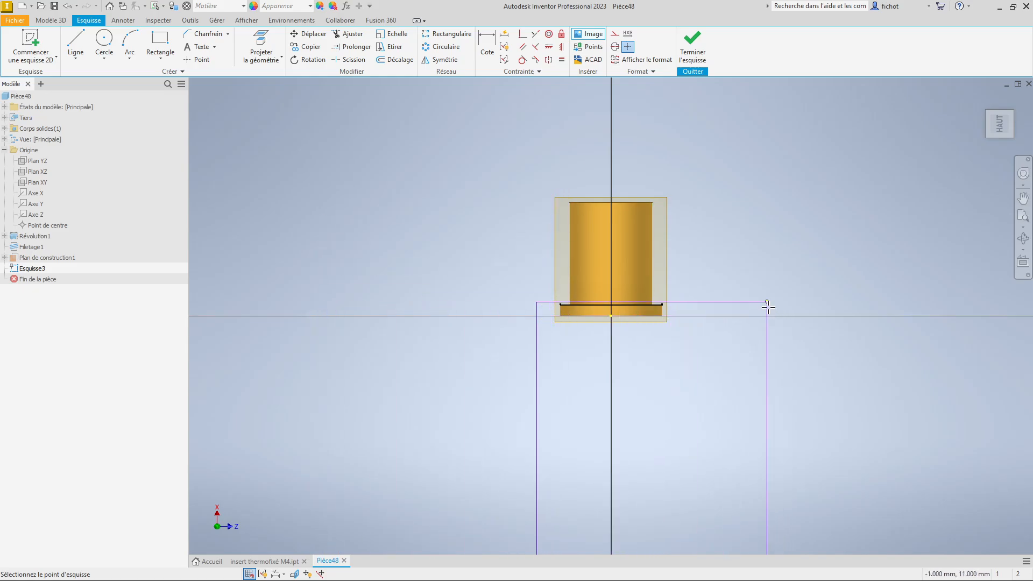
{"action": "left_click", "coordinate": [767, 306]}
{"action": "scroll", "coordinate": [767, 306], "scroll_direction": "up", "scroll_amount": 2}
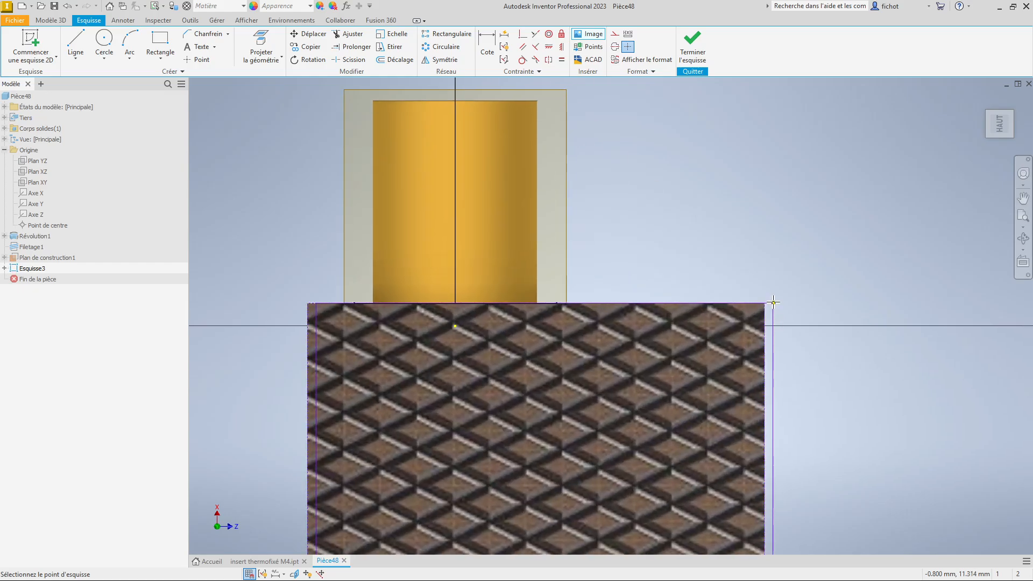
{"action": "scroll", "coordinate": [769, 304], "scroll_direction": "down", "scroll_amount": 5}
{"action": "key", "text": "Escape"}
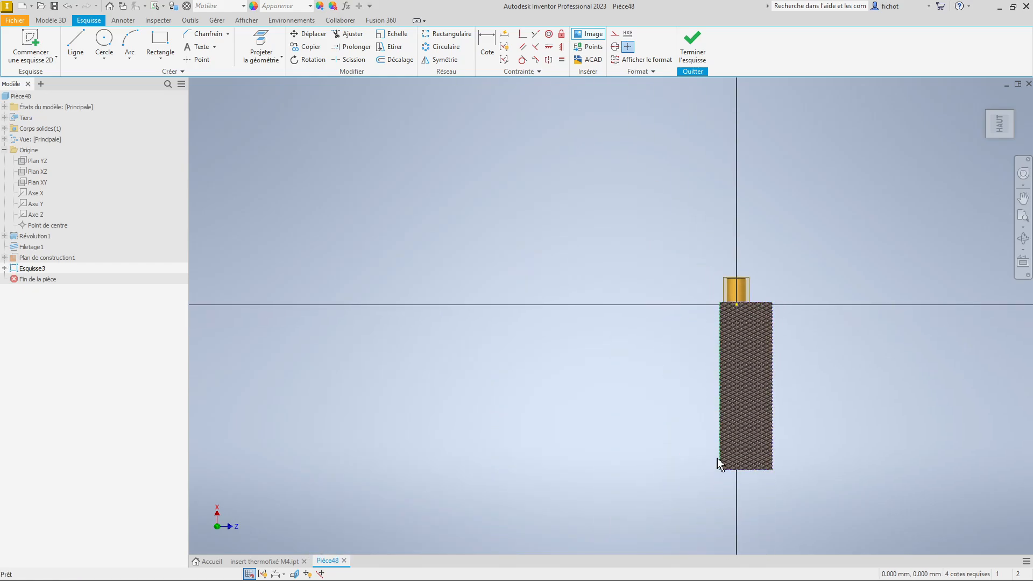
- Rotate the knurl image a quarter turn, scale it down and move it across the insert's long section
{"action": "left_click_drag", "start_coordinate": [721, 471], "coordinate": [799, 303]}
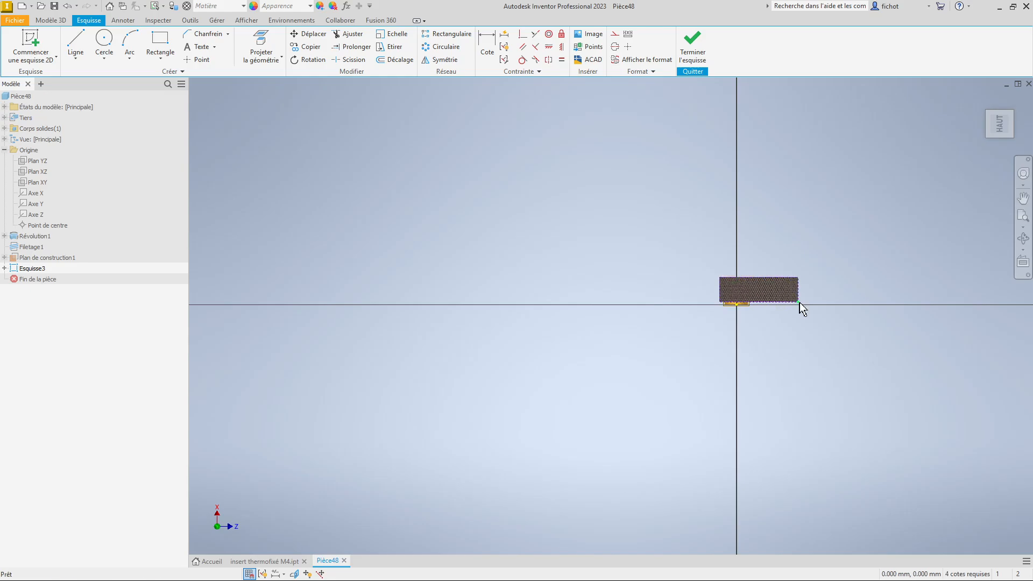
{"action": "scroll", "coordinate": [800, 302], "scroll_direction": "up", "scroll_amount": 5}
{"action": "left_click_drag", "start_coordinate": [645, 240], "coordinate": [552, 231]}
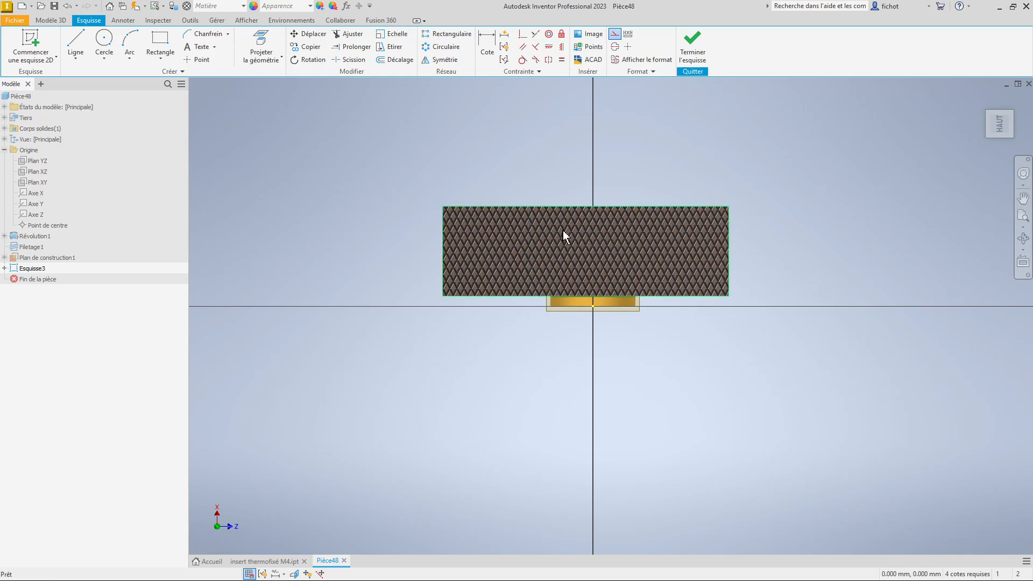
{"action": "scroll", "coordinate": [571, 226], "scroll_direction": "up", "scroll_amount": 2}
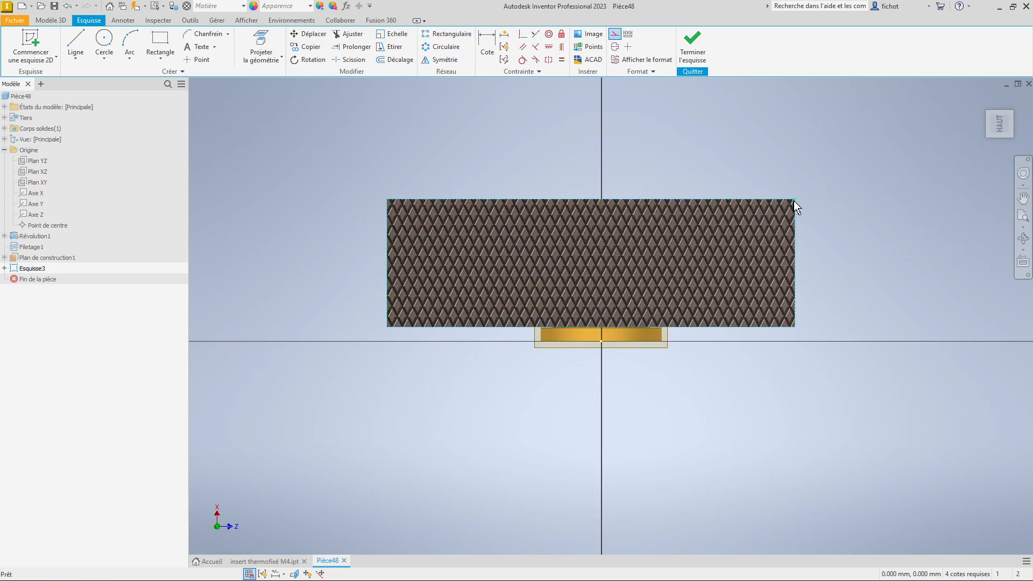
{"action": "scroll", "coordinate": [794, 200], "scroll_direction": "down", "scroll_amount": 1}
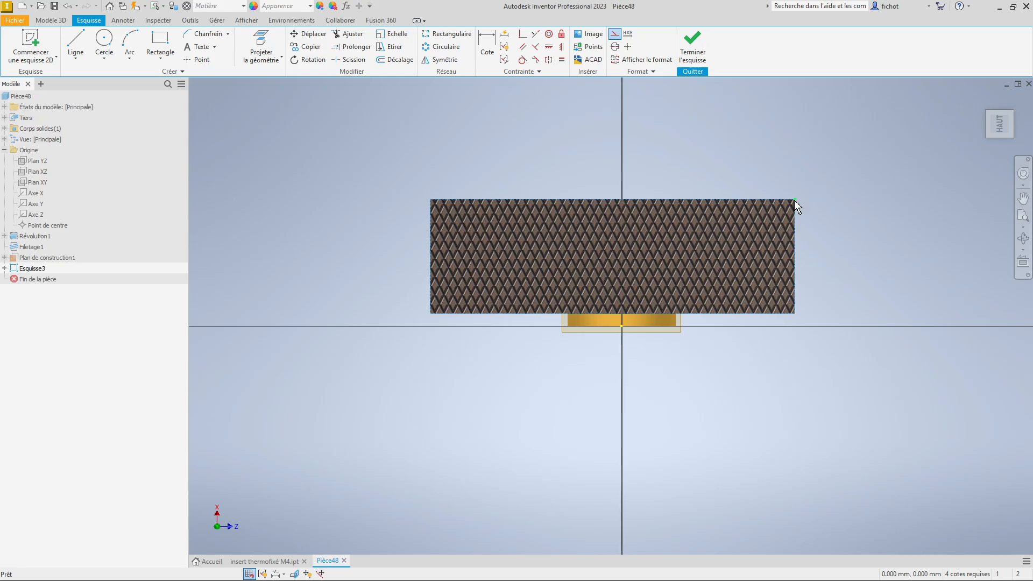
- Shrink the knurl image to fit the long section above the flange and centre it on the insert's axis
{"action": "mouse_move", "coordinate": [794, 200]}
{"action": "left_mouse_down"}
{"action": "mouse_move", "coordinate": [779, 214]}
{"action": "mouse_move", "coordinate": [768, 209]}
{"action": "mouse_move", "coordinate": [796, 197]}
{"action": "left_mouse_up"}
{"action": "left_click_drag", "start_coordinate": [711, 240], "coordinate": [712, 247]}
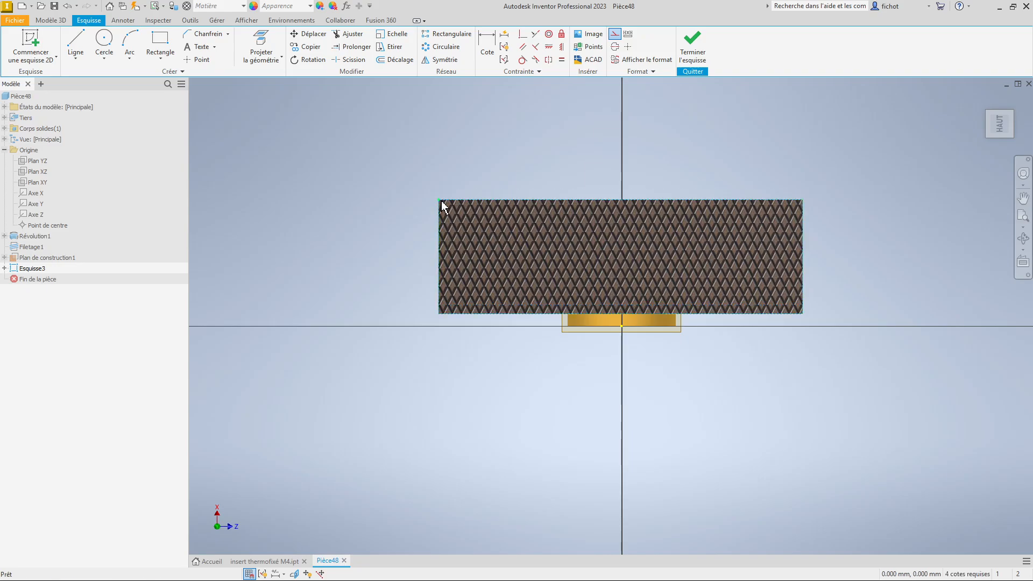
{"action": "mouse_move", "coordinate": [441, 202]}
{"action": "left_mouse_down"}
{"action": "mouse_move", "coordinate": [439, 215]}
{"action": "mouse_move", "coordinate": [440, 207]}
{"action": "left_mouse_up"}
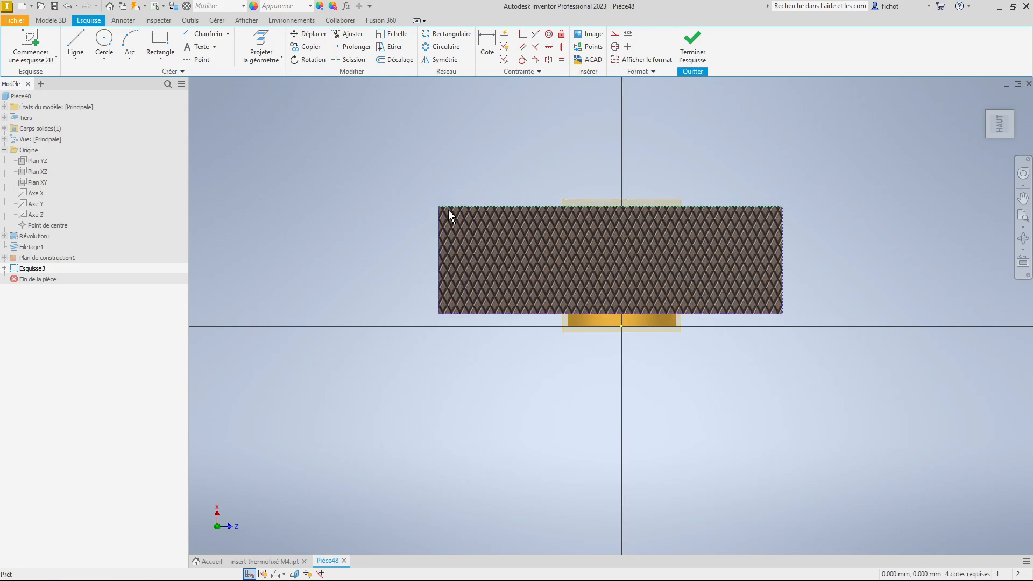
{"action": "scroll", "coordinate": [686, 295], "scroll_direction": "up", "scroll_amount": 3}
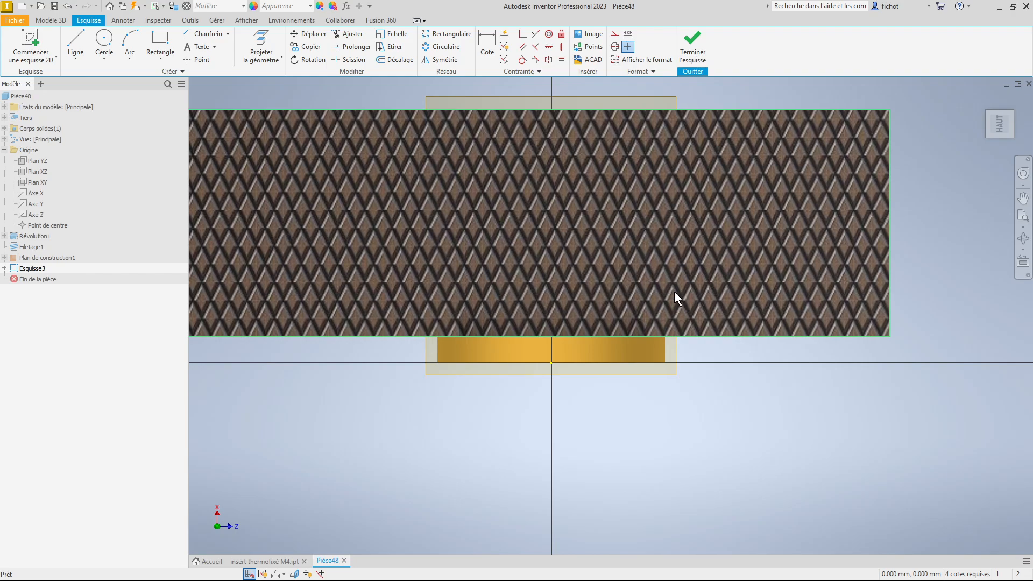
{"action": "scroll", "coordinate": [714, 221], "scroll_direction": "down", "scroll_amount": 3}
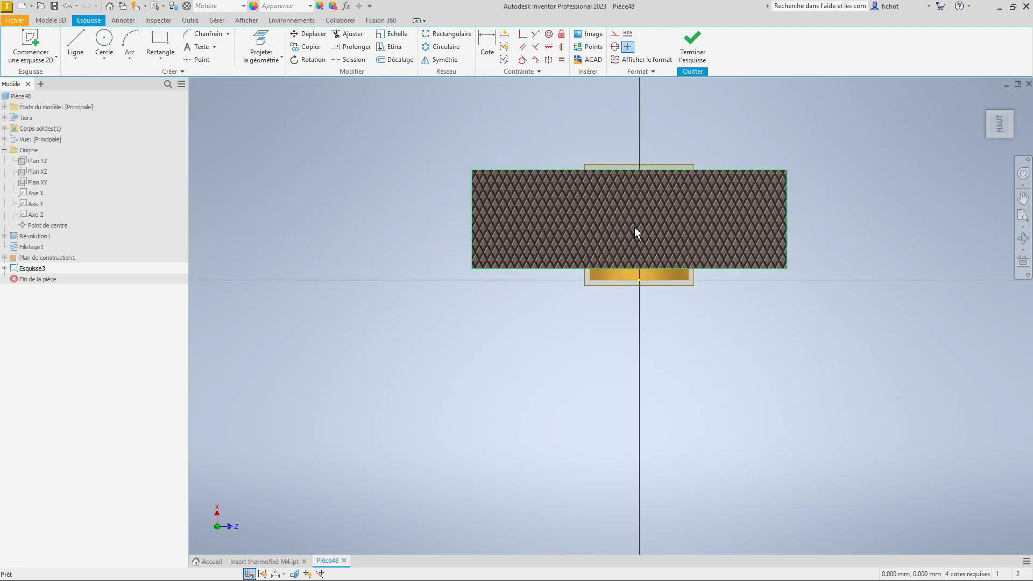
{"action": "mouse_move", "coordinate": [635, 226]}
{"action": "left_mouse_down"}
{"action": "mouse_move", "coordinate": [651, 222]}
{"action": "mouse_move", "coordinate": [638, 223]}
{"action": "left_mouse_up"}
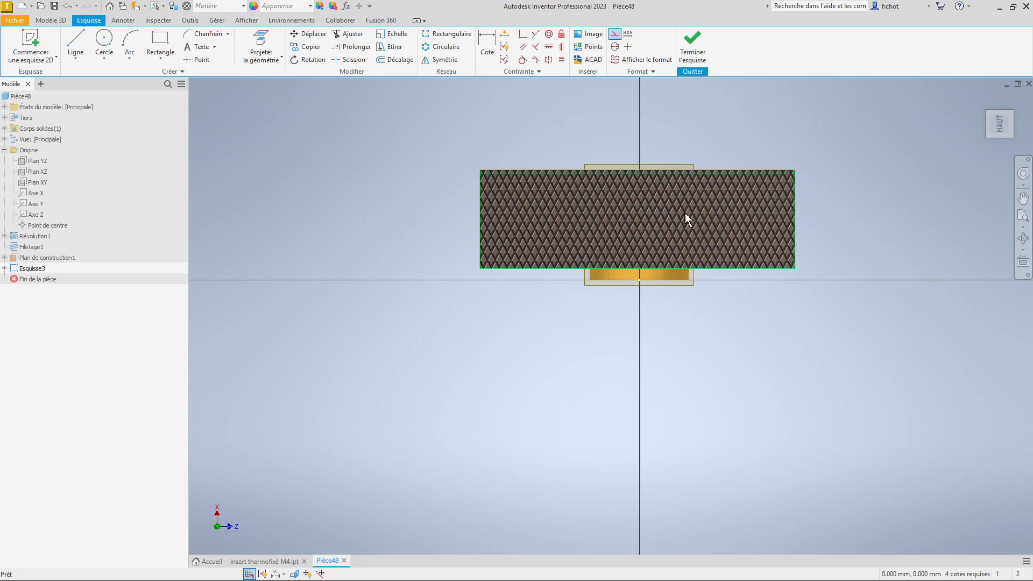
- Finish the sketch and apply the knurl image as a decal wrapped around the long section's outer cylindrical face
{"action": "left_click", "coordinate": [688, 42]}
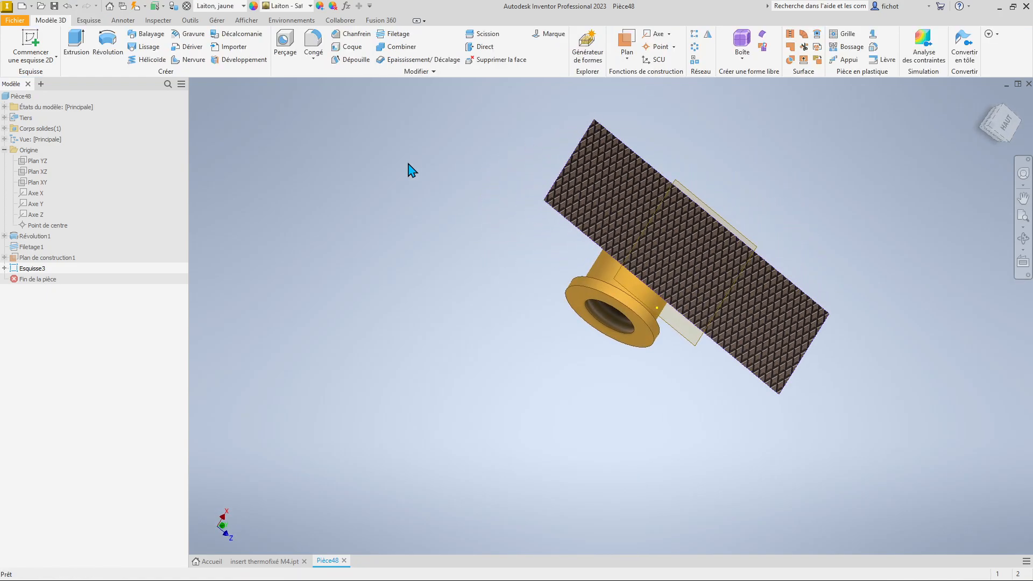
{"action": "left_click", "coordinate": [225, 35]}
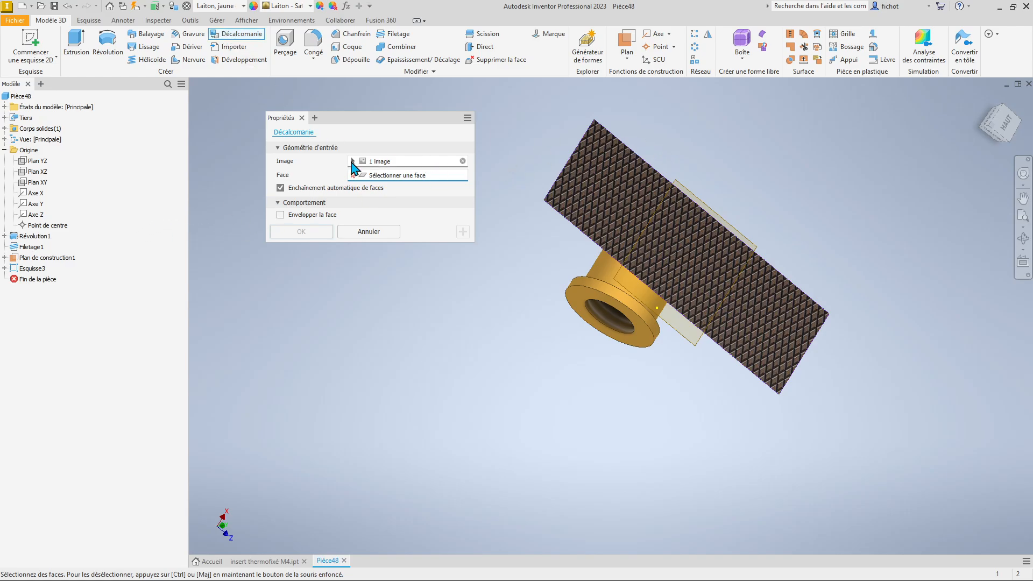
{"action": "left_click", "coordinate": [604, 279]}
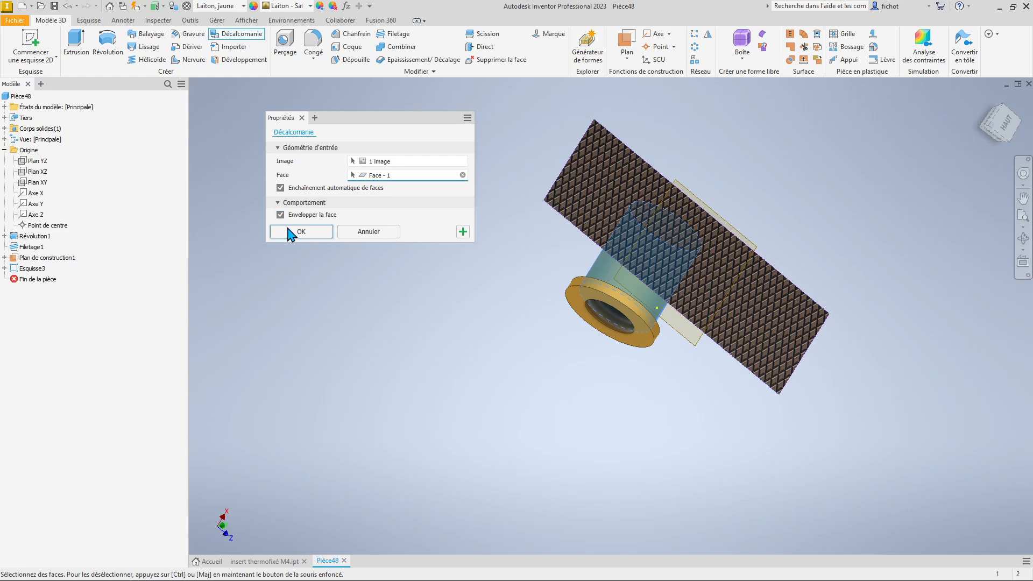
{"action": "left_click", "coordinate": [301, 232]}
{"action": "left_click", "coordinate": [1023, 238]}
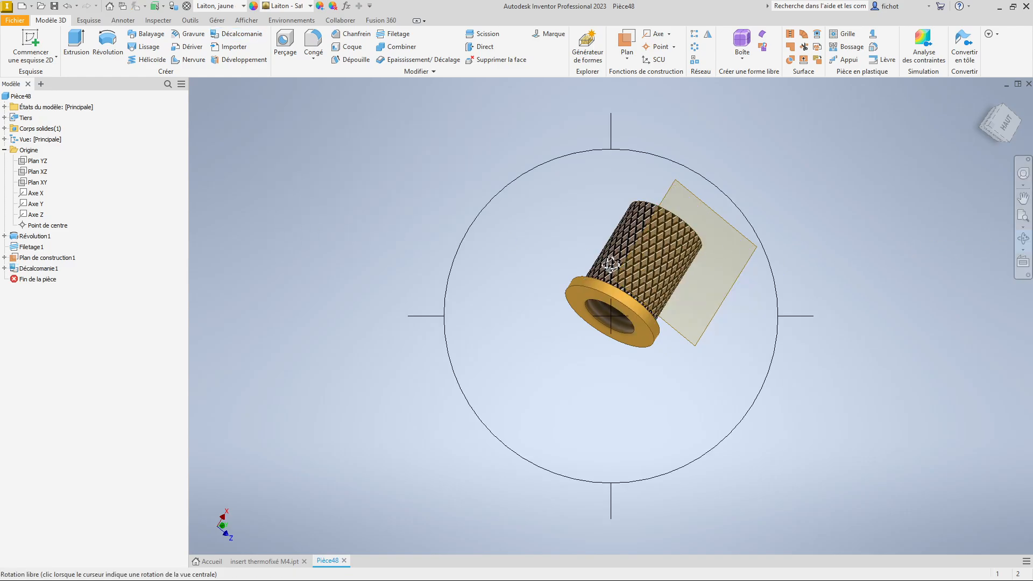
{"action": "left_click_drag", "start_coordinate": [610, 263], "coordinate": [745, 279]}
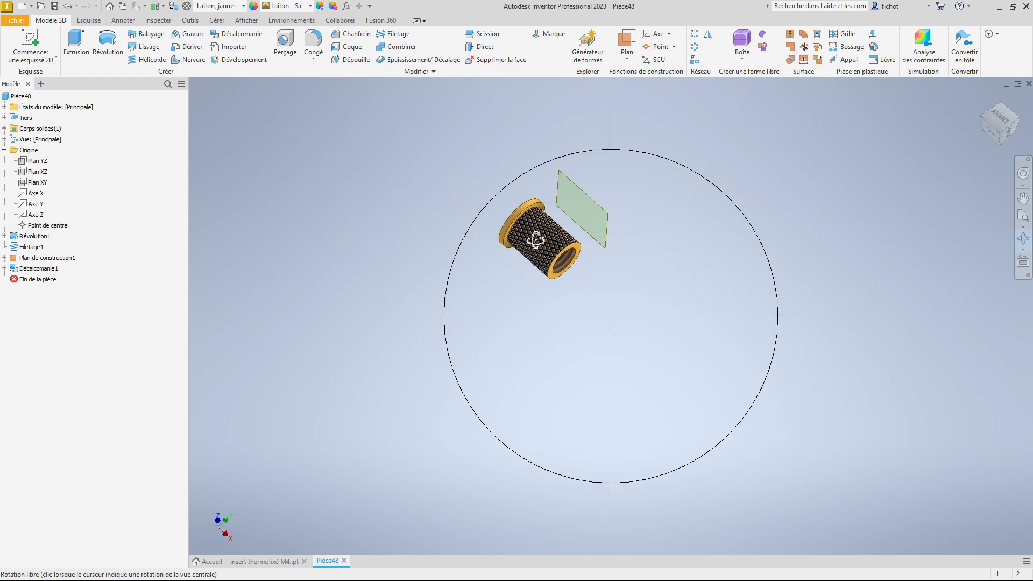
{"action": "scroll", "coordinate": [541, 238], "scroll_direction": "up", "scroll_amount": 2}
{"action": "key", "text": "Escape"}
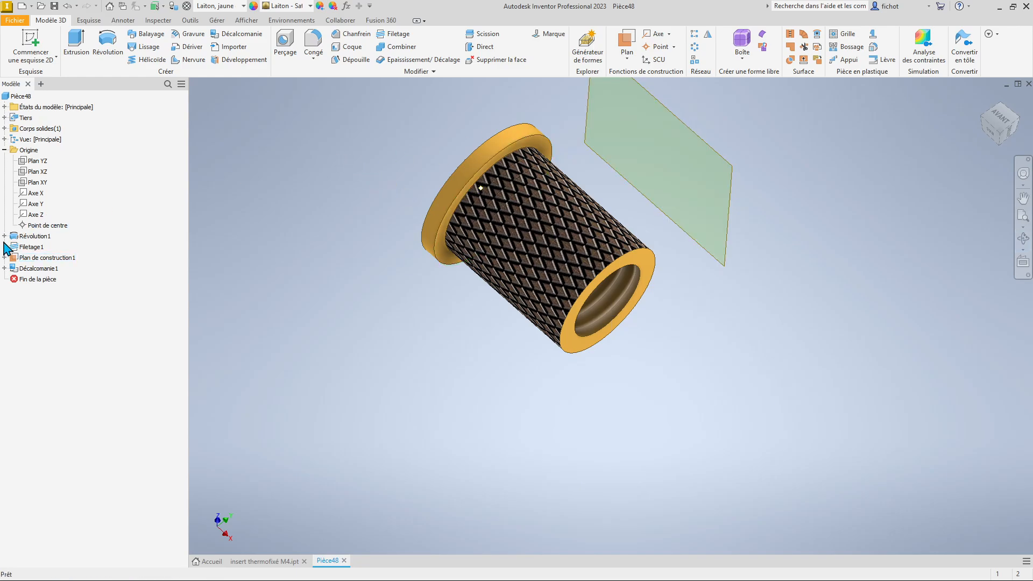
- Hide the offset work plane
{"action": "left_click", "coordinate": [57, 259]}
{"action": "right_click", "coordinate": [54, 257]}
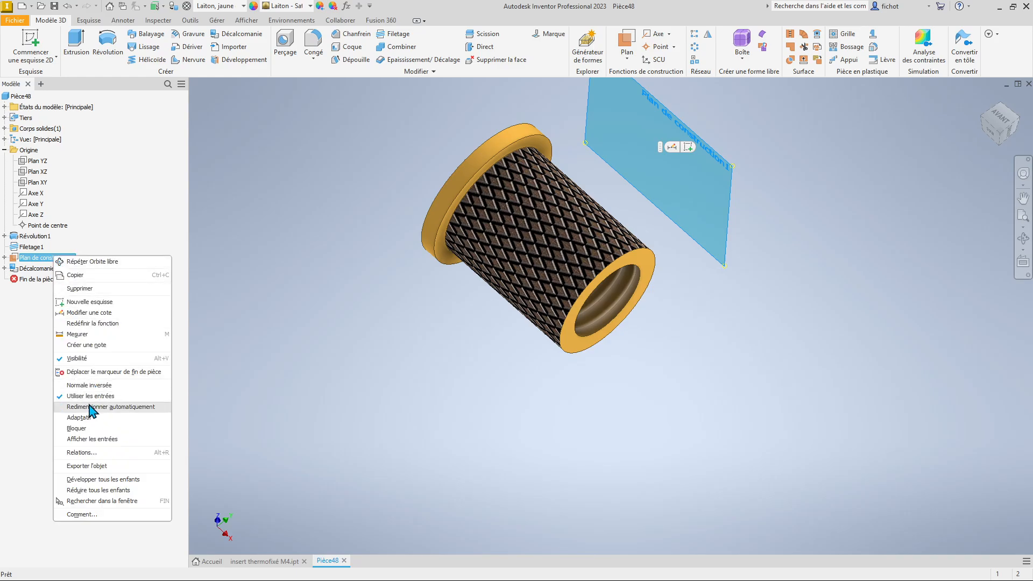
{"action": "left_click", "coordinate": [78, 358]}
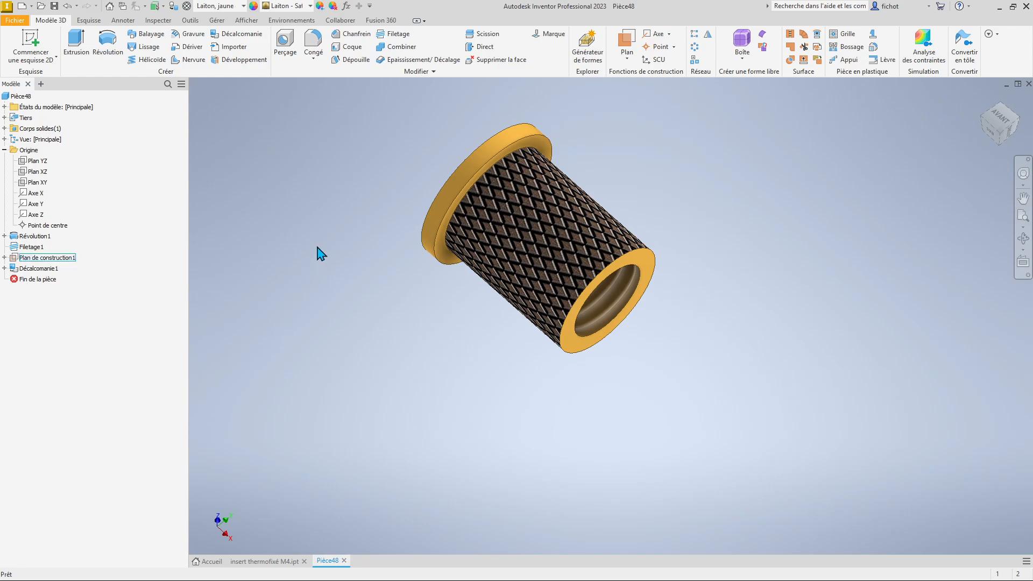
- Chamfer the outer circular edge at the insert's free end, using the parameter Pas as the distance
{"action": "left_click", "coordinate": [340, 35]}
{"action": "left_click", "coordinate": [647, 251]}
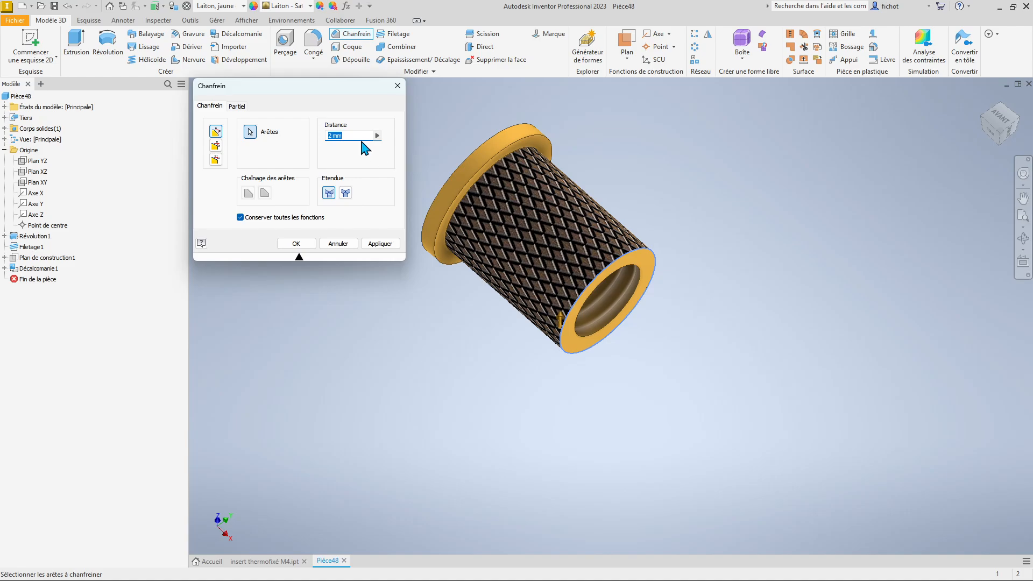
{"action": "left_click", "coordinate": [377, 136]}
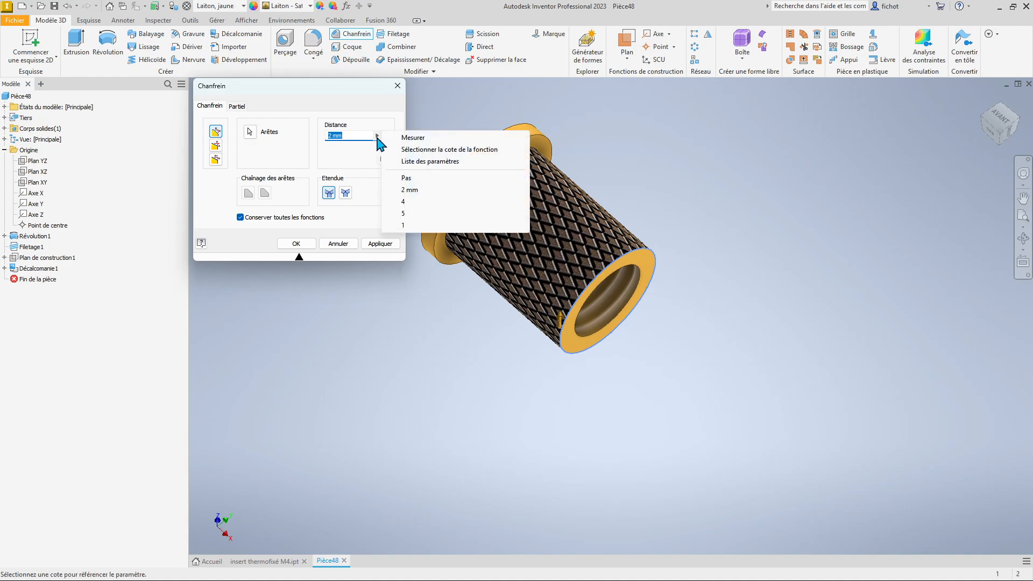
{"action": "left_click", "coordinate": [411, 162]}
{"action": "double_click", "coordinate": [344, 192]}
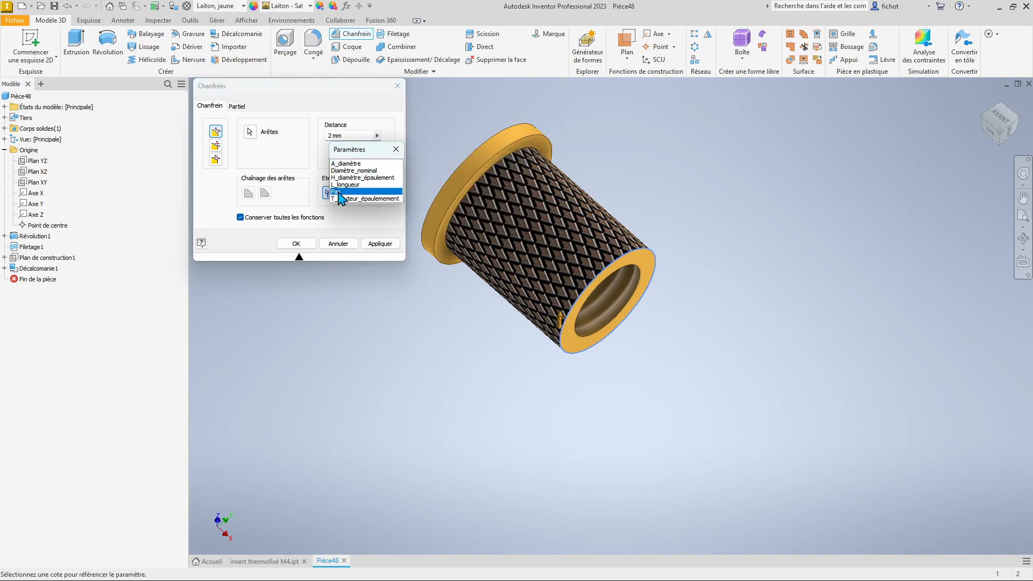
{"action": "left_click", "coordinate": [380, 243]}
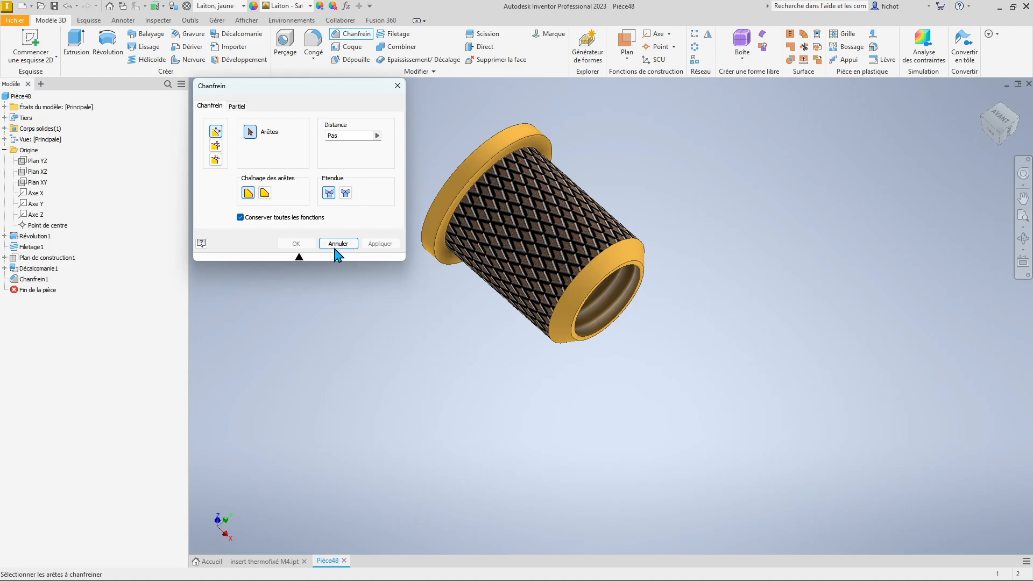
{"action": "left_click", "coordinate": [338, 244]}
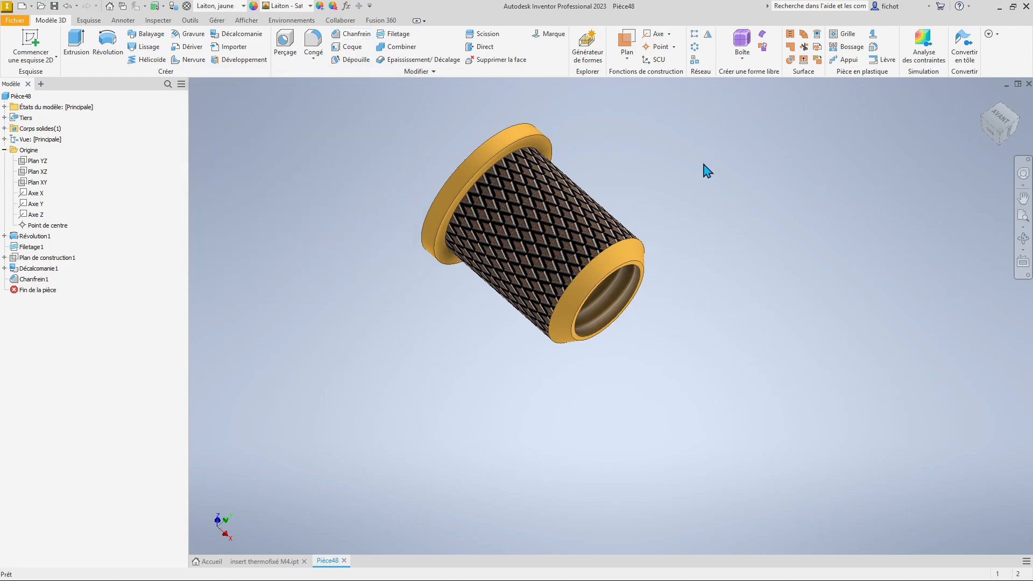
- Start a 2D sketch on the flat ring face at the insert's chamfered end
{"action": "left_click", "coordinate": [1024, 239]}
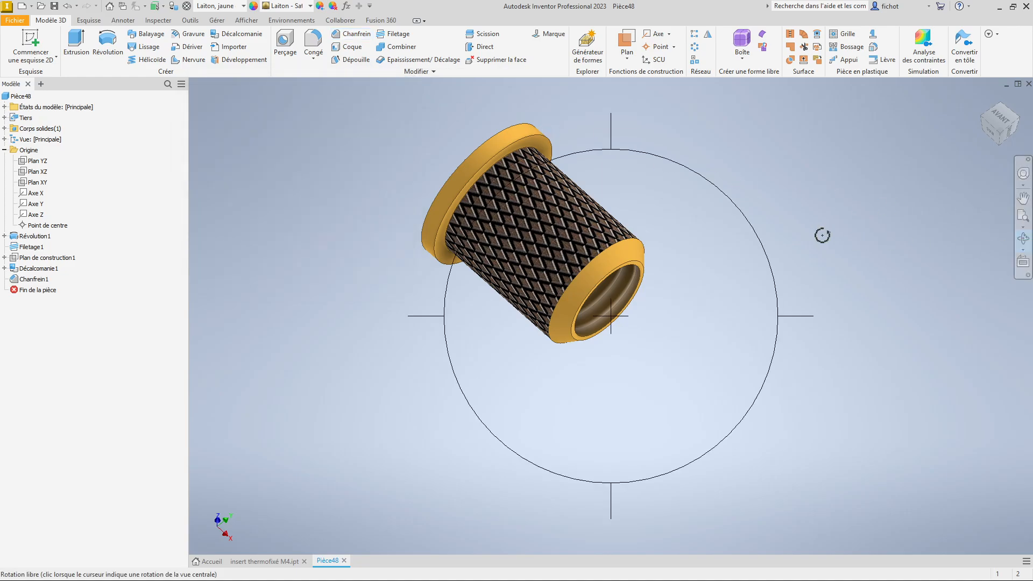
{"action": "left_click_drag", "start_coordinate": [823, 233], "coordinate": [645, 228]}
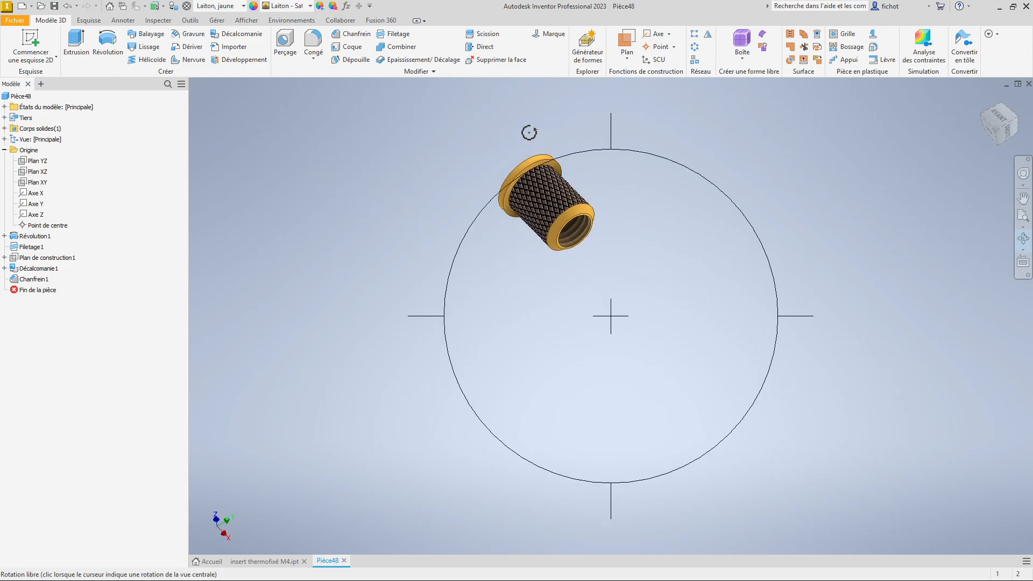
{"action": "left_click_drag", "start_coordinate": [530, 132], "coordinate": [609, 191]}
{"action": "scroll", "coordinate": [611, 191], "scroll_direction": "down", "scroll_amount": 3}
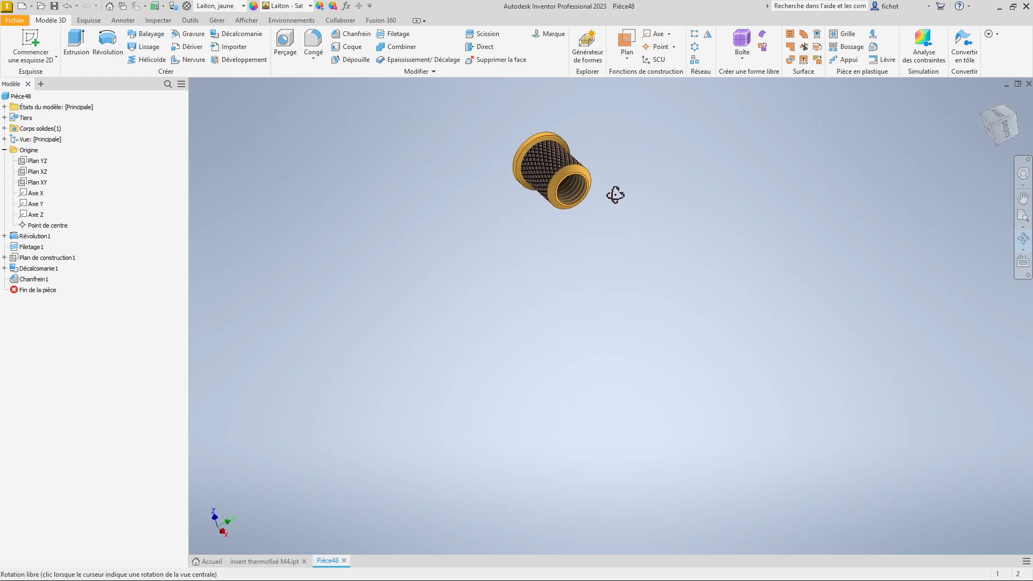
{"action": "scroll", "coordinate": [545, 120], "scroll_direction": "up", "scroll_amount": 4}
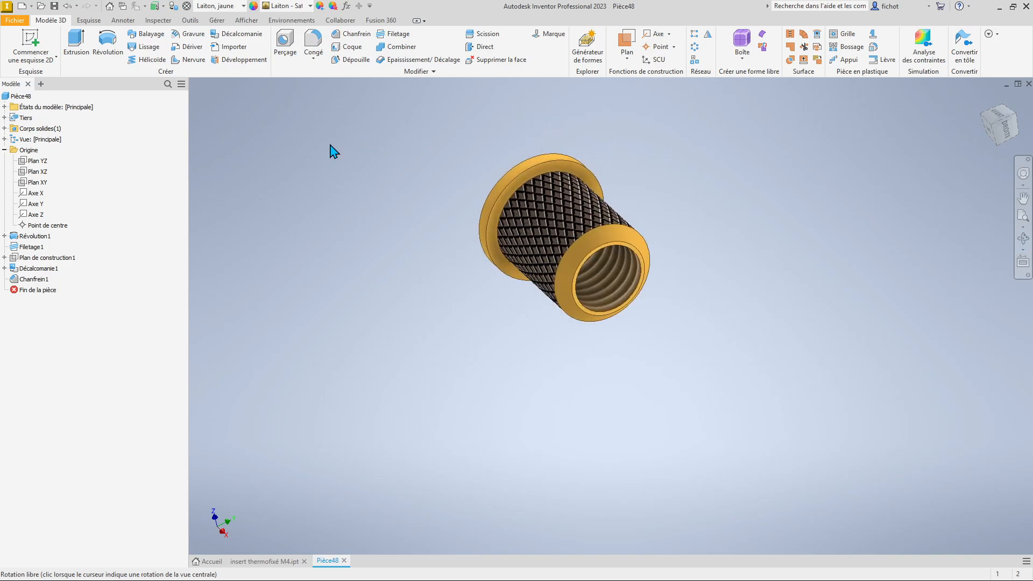
{"action": "key", "text": "s"}
{"action": "scroll", "coordinate": [565, 300], "scroll_direction": "up", "scroll_amount": 3}
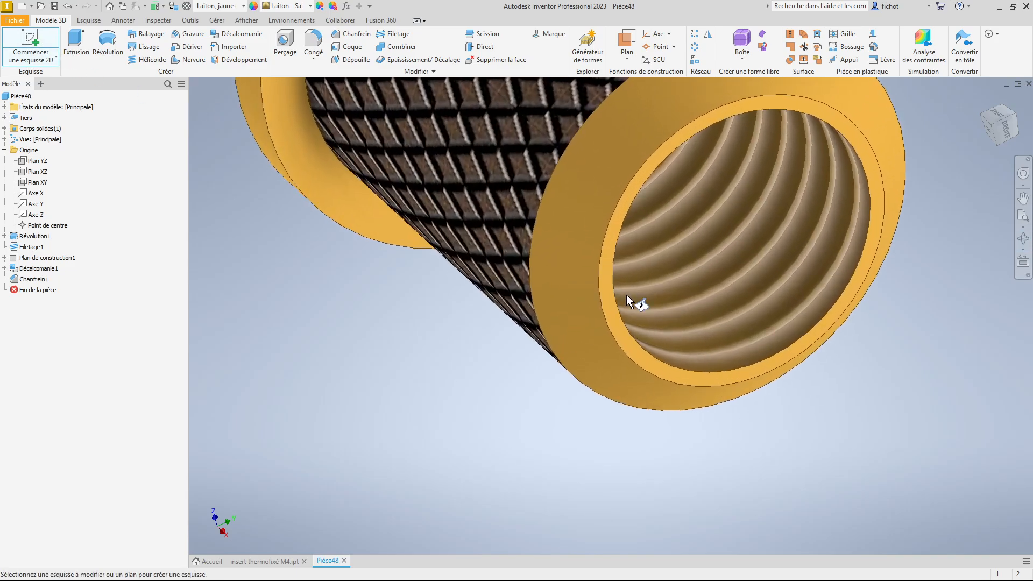
{"action": "left_click", "coordinate": [615, 295]}
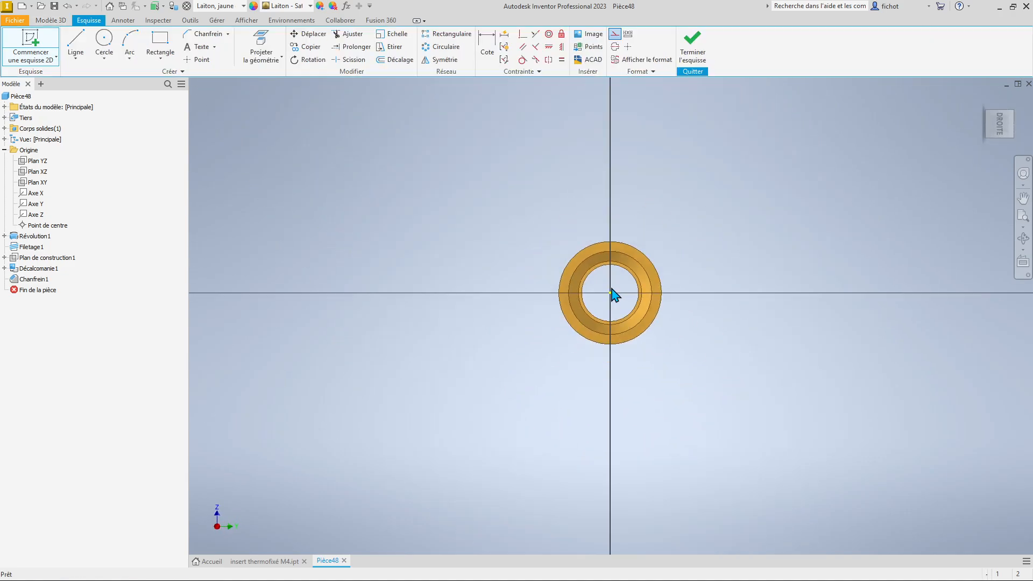
{"action": "scroll", "coordinate": [662, 333], "scroll_direction": "up", "scroll_amount": 5}
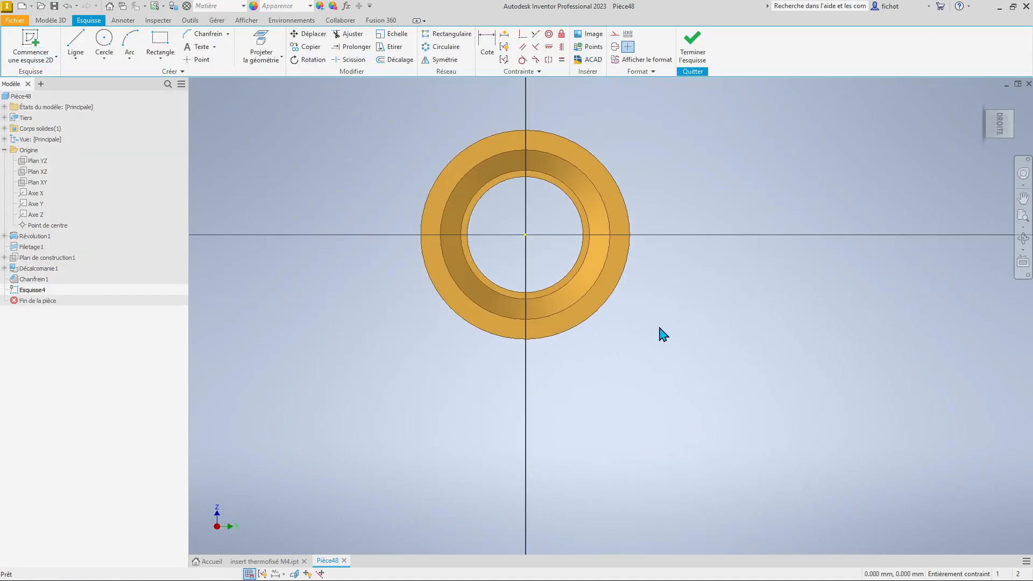
- Draw a horizontal rectangle of about 16 by 2 mm across the bore, extending past the flange on both sides
{"action": "left_click", "coordinate": [161, 47]}
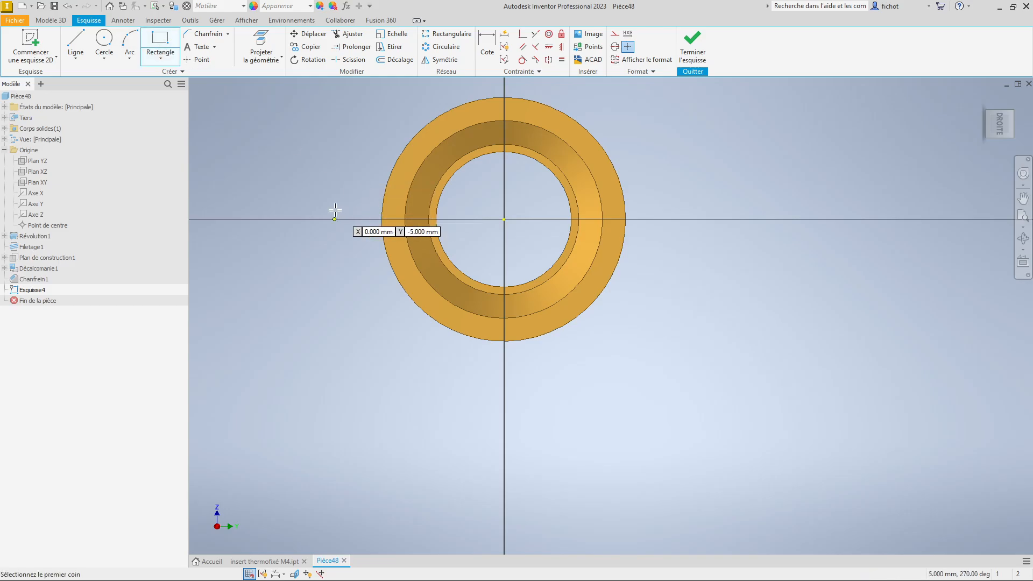
{"action": "left_click", "coordinate": [233, 186]}
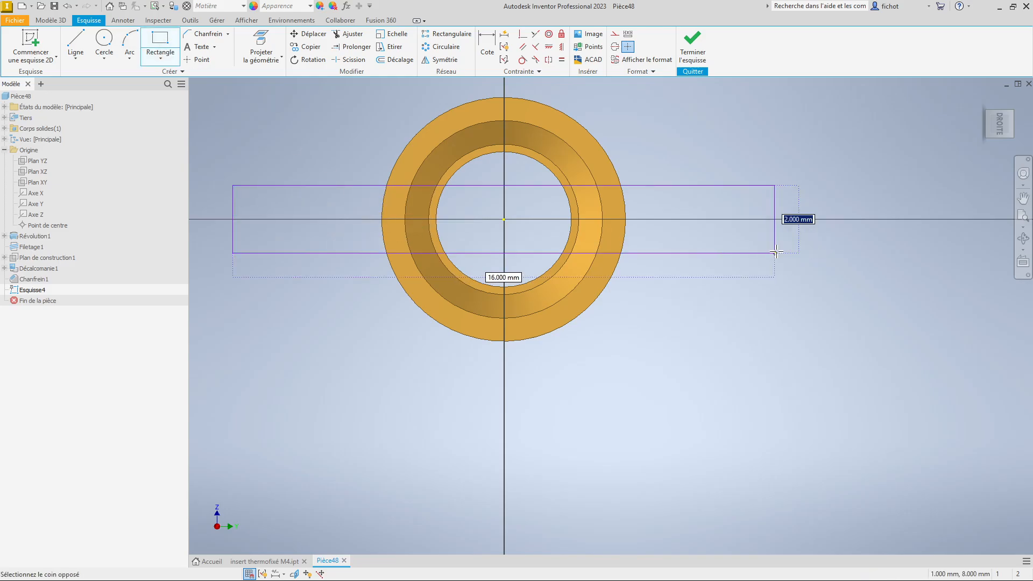
{"action": "left_click", "coordinate": [775, 252]}
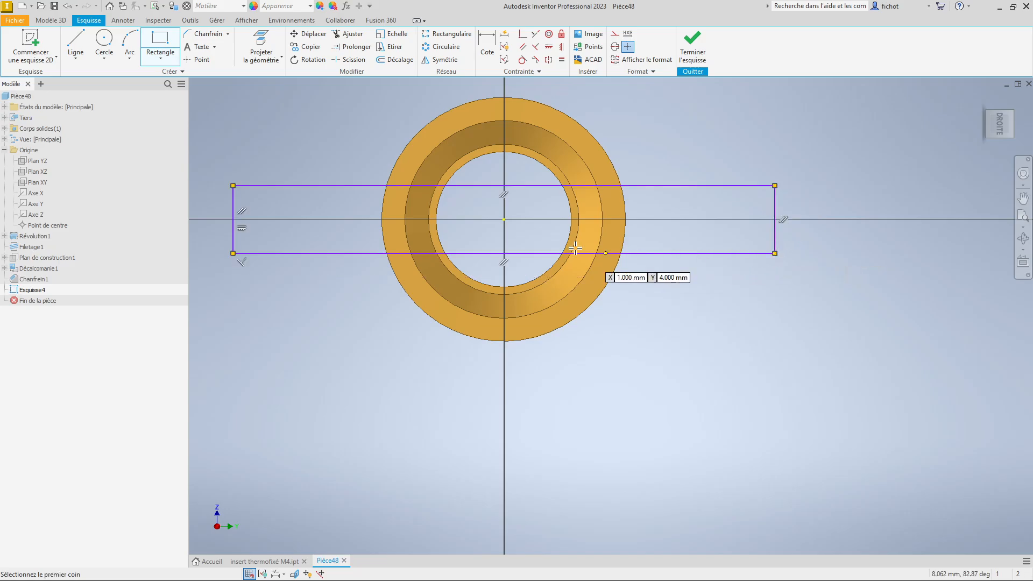
- Dimension the distance from the sketch origin to the rectangle's upper edge as Pas/2
{"action": "left_click", "coordinate": [486, 33]}
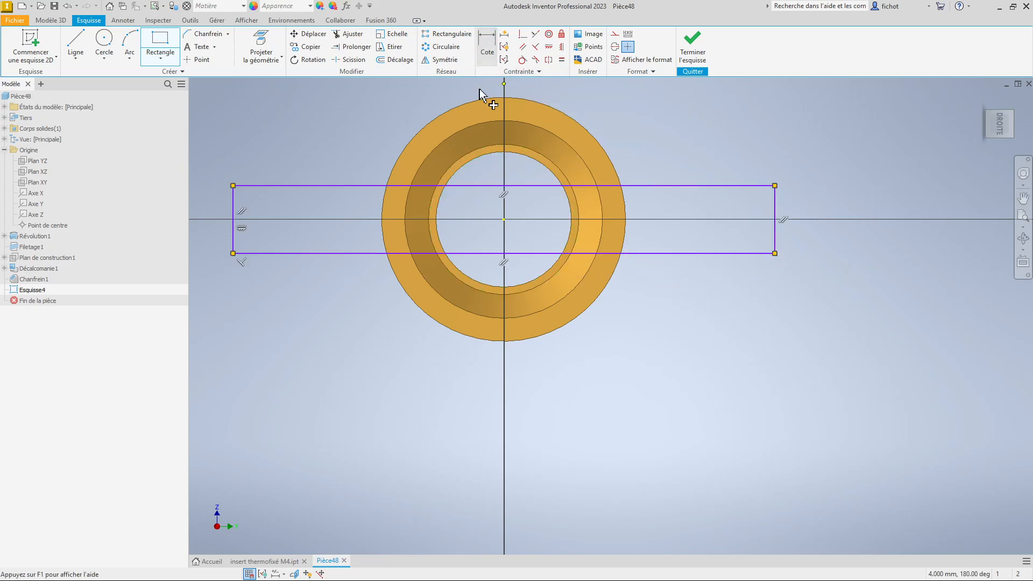
{"action": "left_click", "coordinate": [503, 219]}
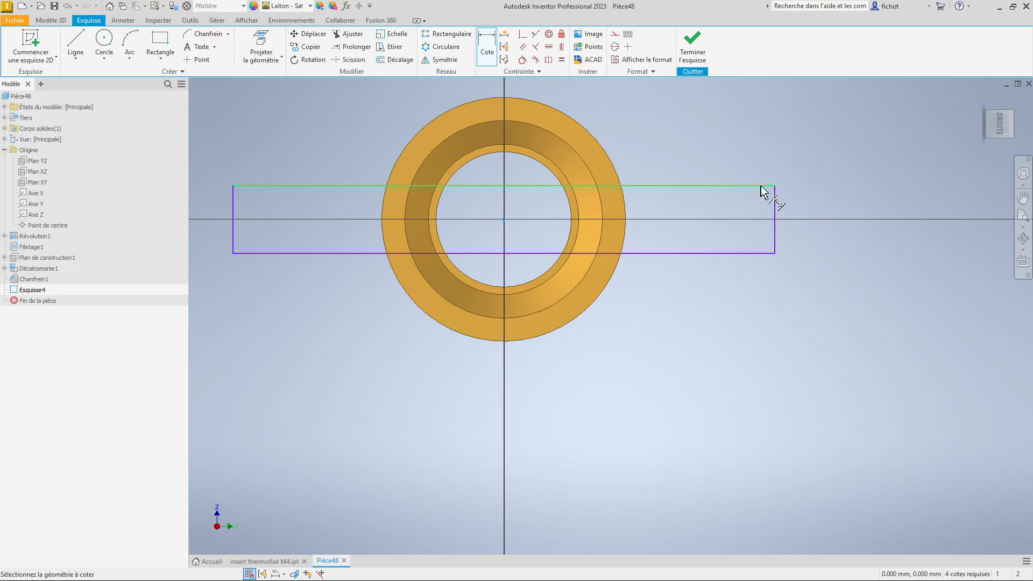
{"action": "left_click", "coordinate": [751, 186]}
{"action": "left_click", "coordinate": [825, 201]}
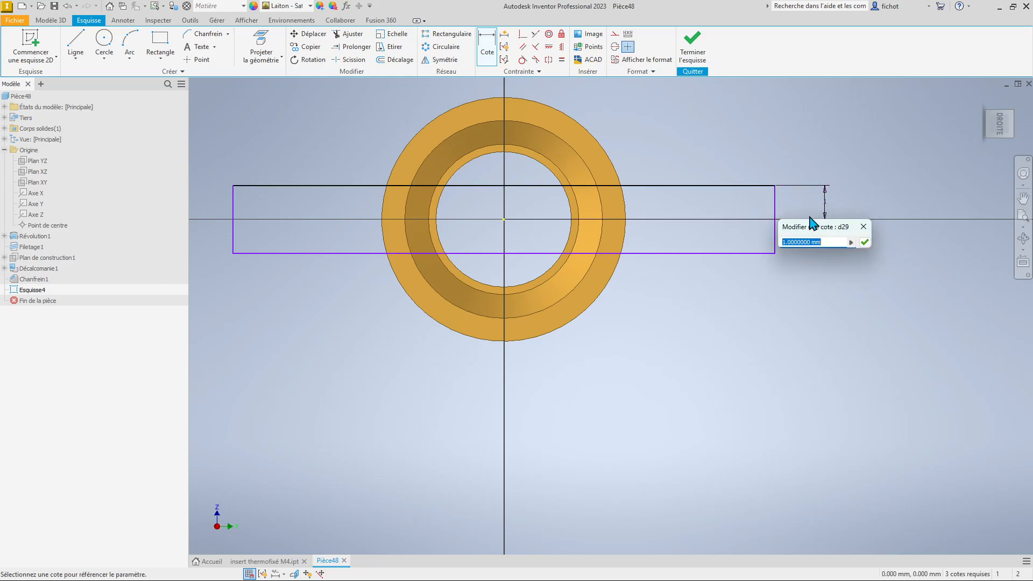
{"action": "left_click", "coordinate": [851, 243]}
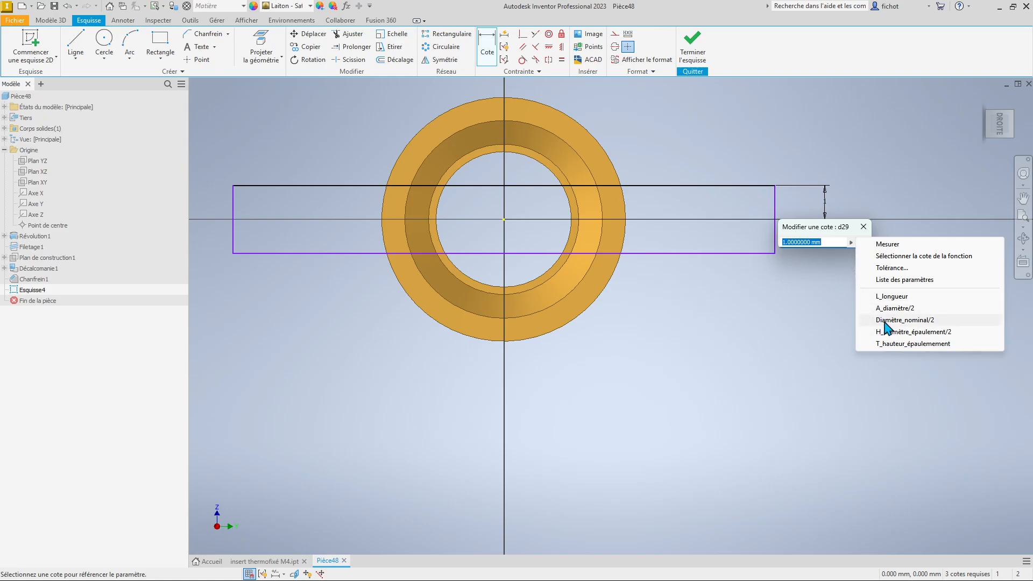
{"action": "left_click", "coordinate": [905, 279]}
{"action": "left_click", "coordinate": [790, 299]}
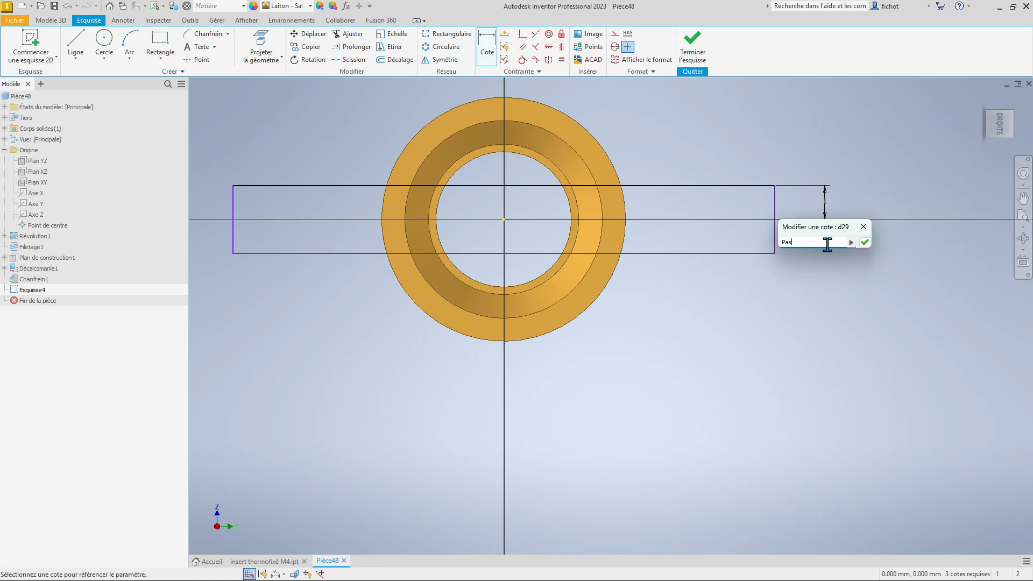
{"action": "type", "text": "/2"}
{"action": "key", "text": "Return"}
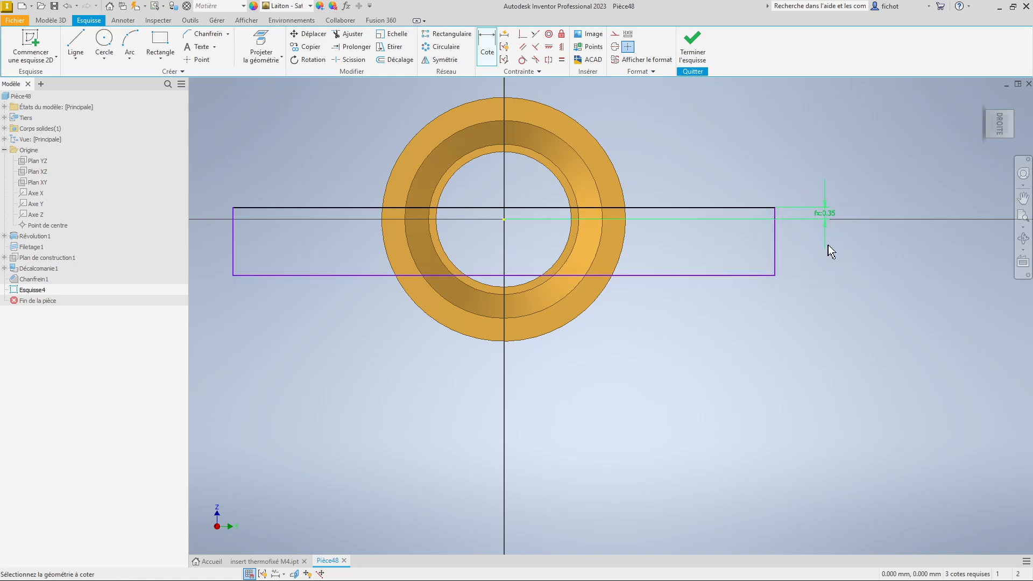
- Dimension the rectangle's height between its two long edges with the parameter Pas
{"action": "left_click", "coordinate": [358, 275]}
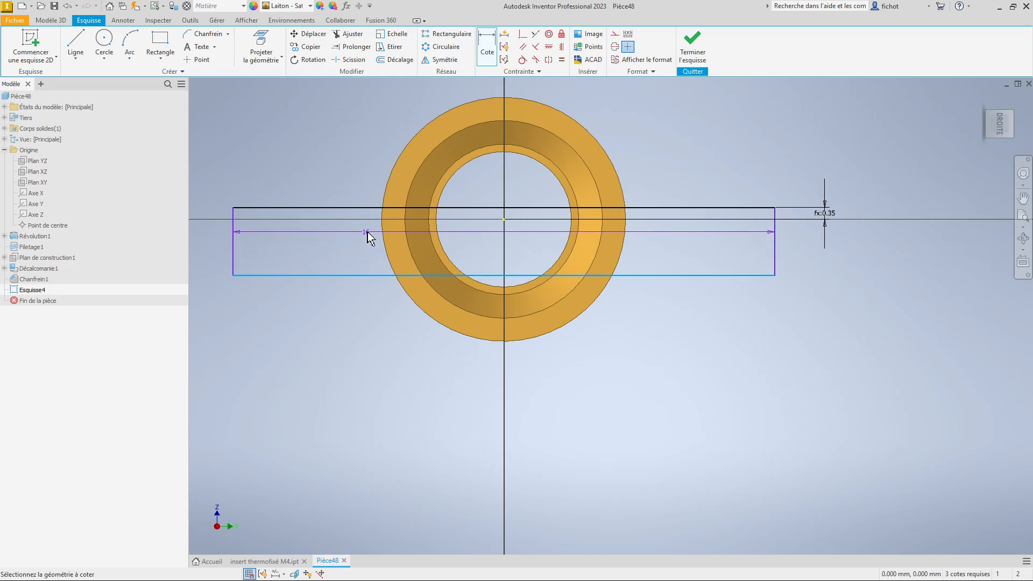
{"action": "left_click", "coordinate": [371, 208]}
{"action": "left_click", "coordinate": [890, 232]}
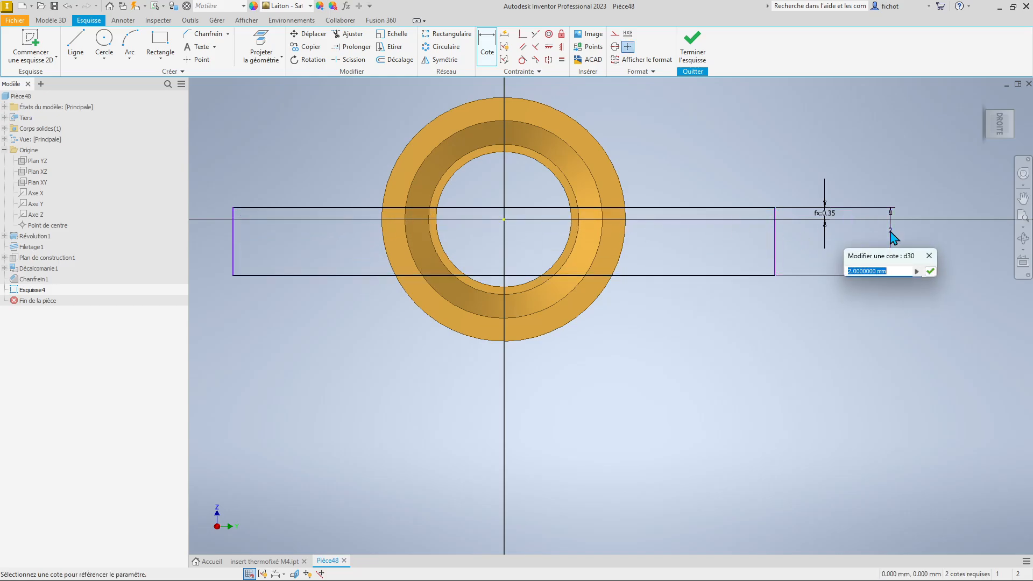
{"action": "left_click", "coordinate": [913, 271]}
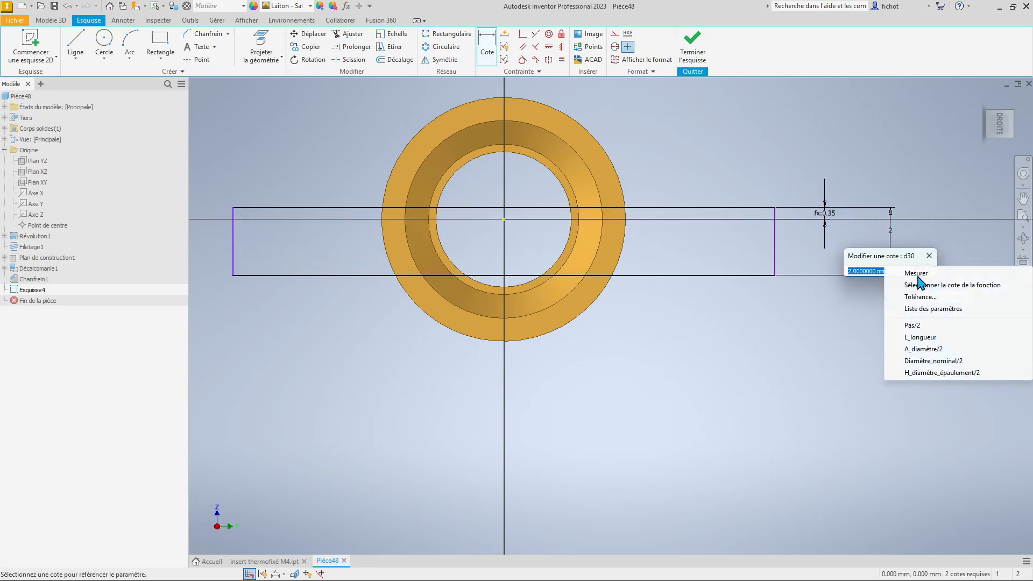
{"action": "left_click", "coordinate": [915, 325]}
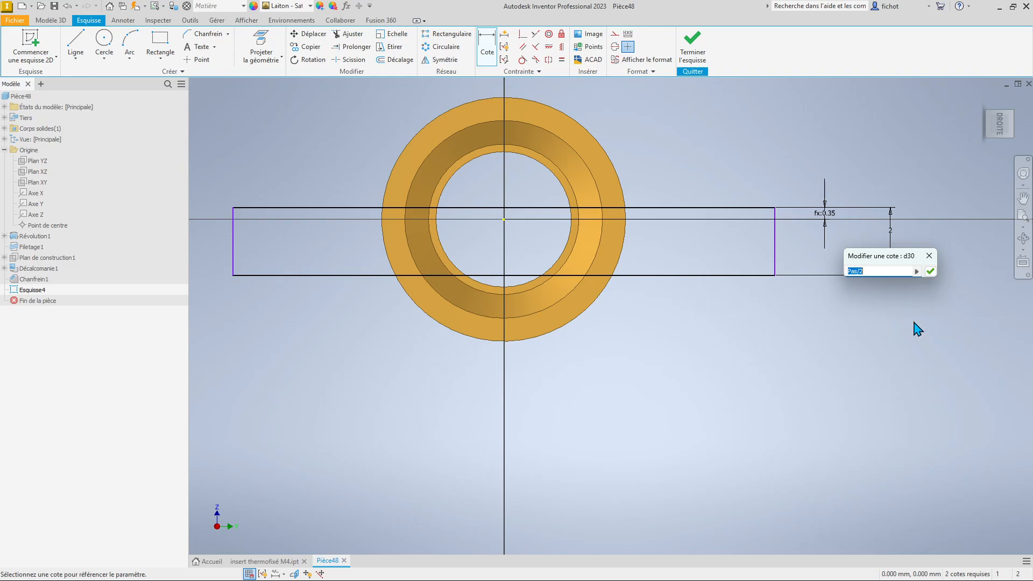
{"action": "left_click", "coordinate": [881, 273]}
{"action": "key", "text": "Return"}
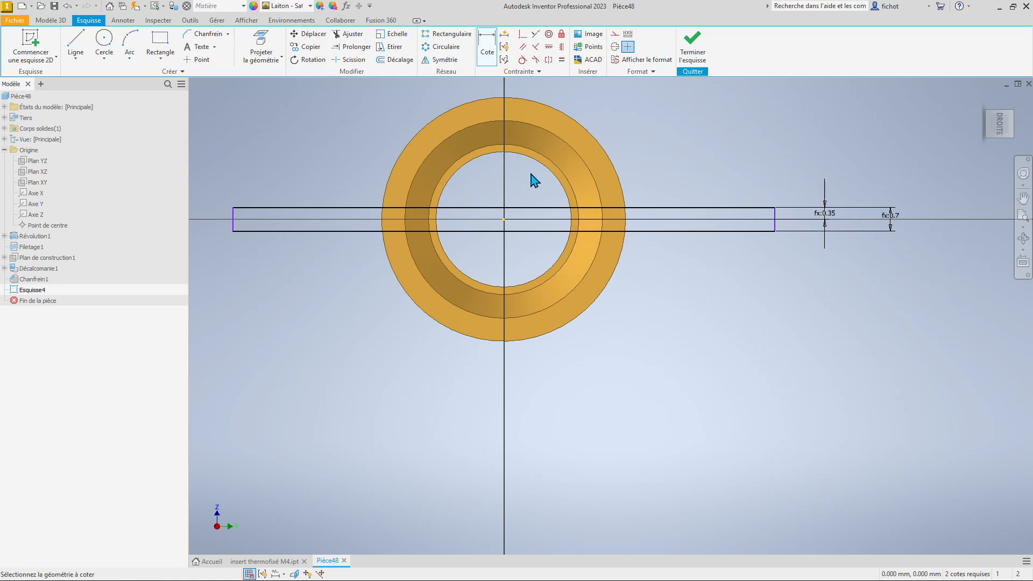
- Finish the sketch and extrude the rectangle as a cut into the insert over the distance A_diamètre
{"action": "left_click", "coordinate": [693, 43]}
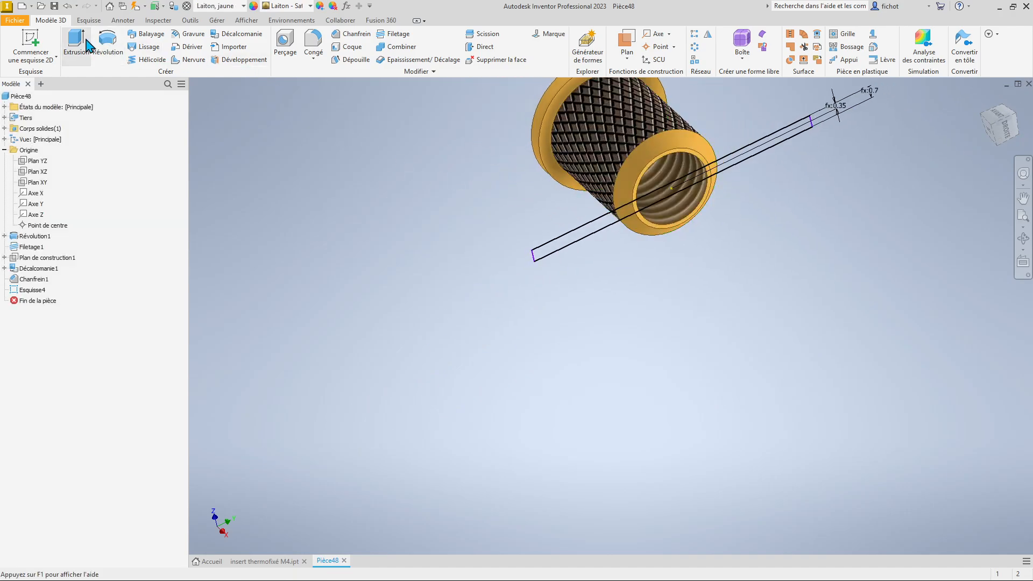
{"action": "left_click", "coordinate": [77, 44]}
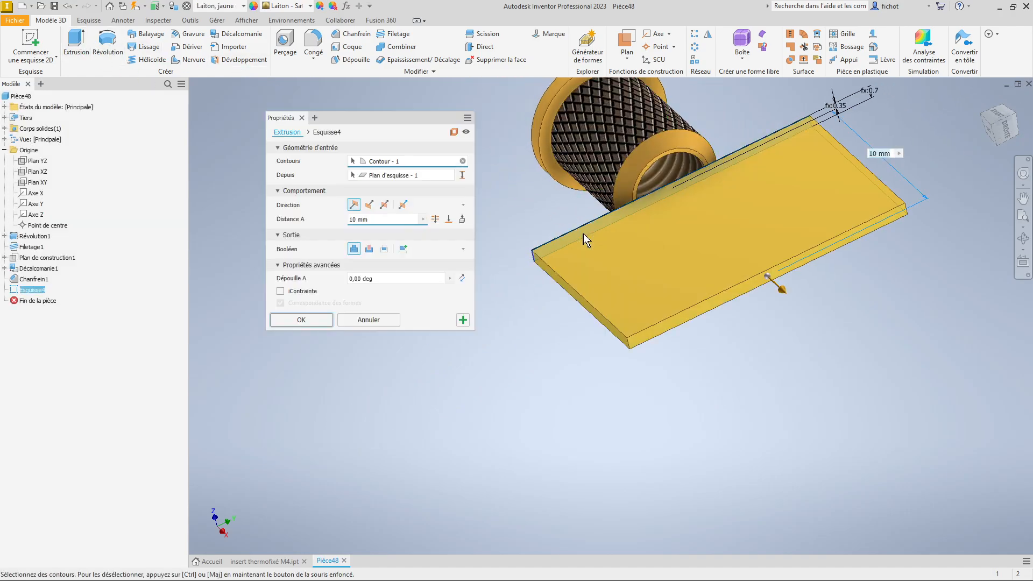
{"action": "left_click", "coordinate": [369, 249]}
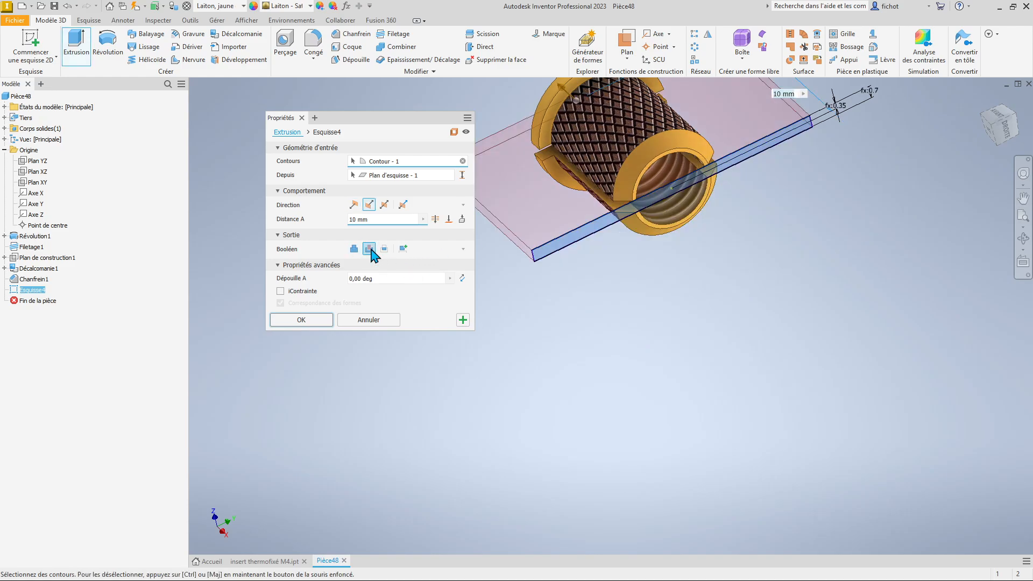
{"action": "left_click", "coordinate": [423, 219]}
{"action": "left_click", "coordinate": [473, 258]}
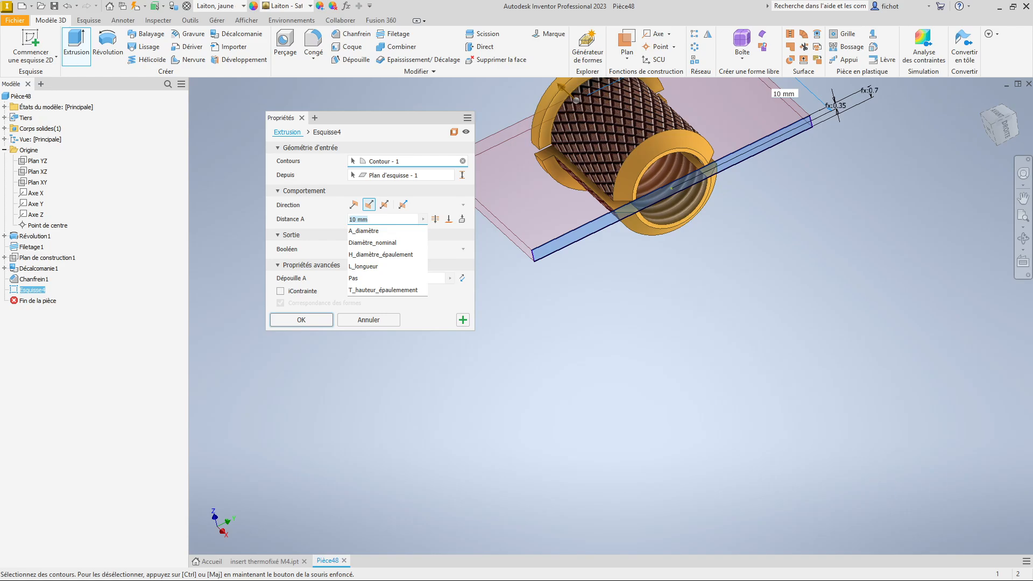
{"action": "left_click", "coordinate": [377, 231]}
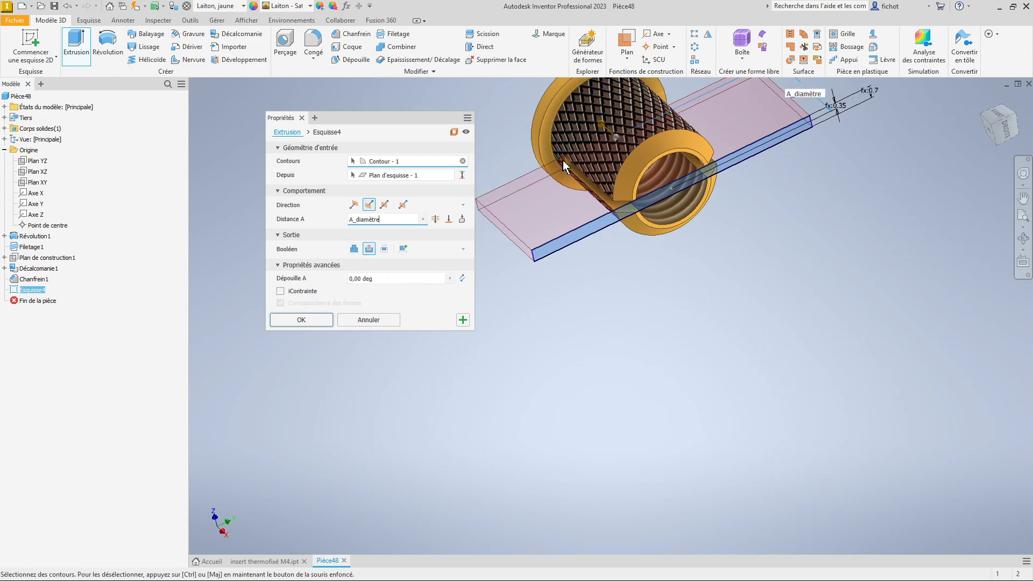
{"action": "scroll", "coordinate": [541, 153], "scroll_direction": "up", "scroll_amount": 4}
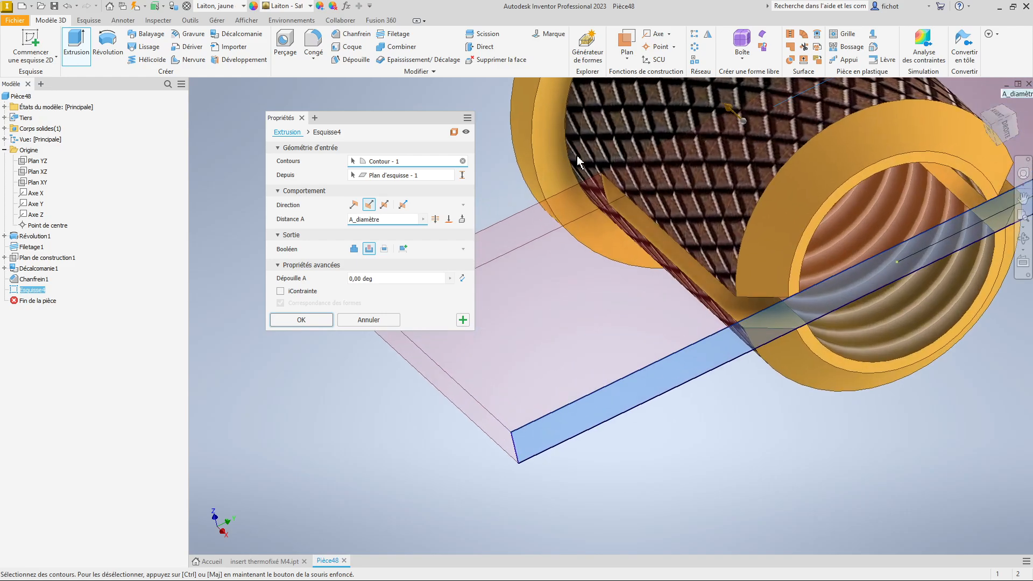
{"action": "left_click", "coordinate": [285, 324]}
{"action": "scroll", "coordinate": [383, 318], "scroll_direction": "down", "scroll_amount": 4}
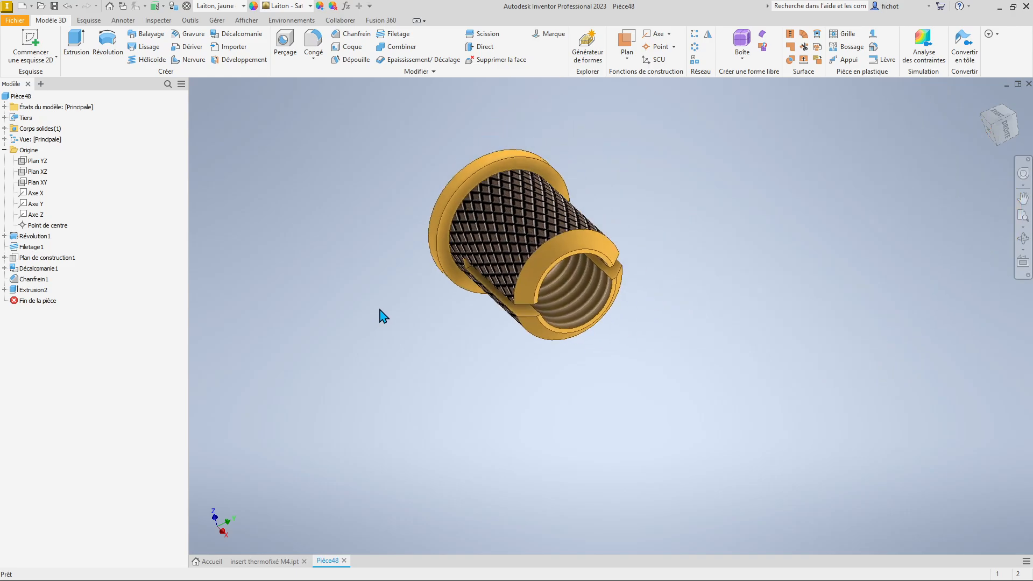
- Save the part as insert thermofixé M4 bis.ipt
{"action": "left_click", "coordinate": [16, 20]}
{"action": "left_click", "coordinate": [38, 132]}
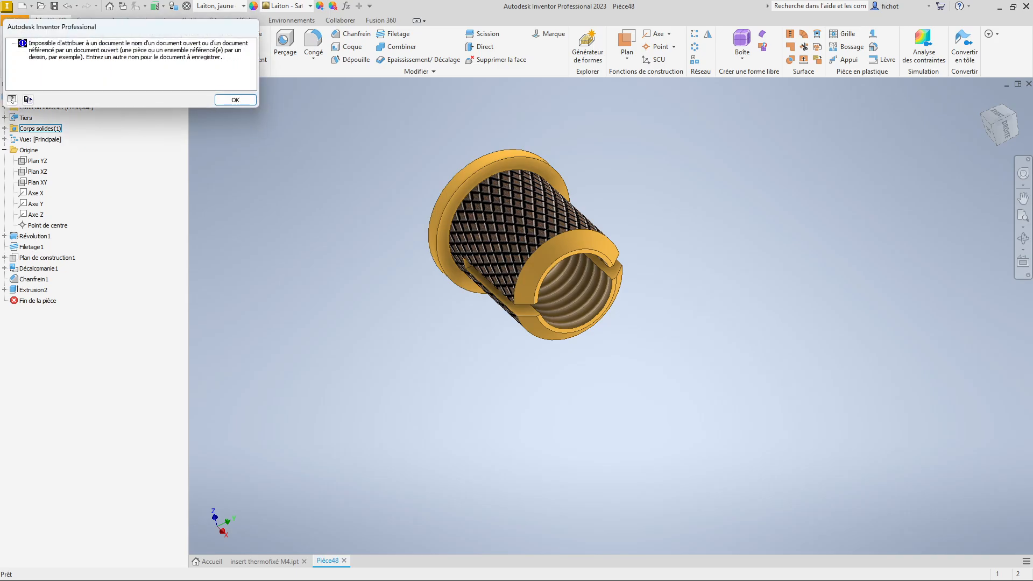
{"action": "left_click", "coordinate": [228, 100]}
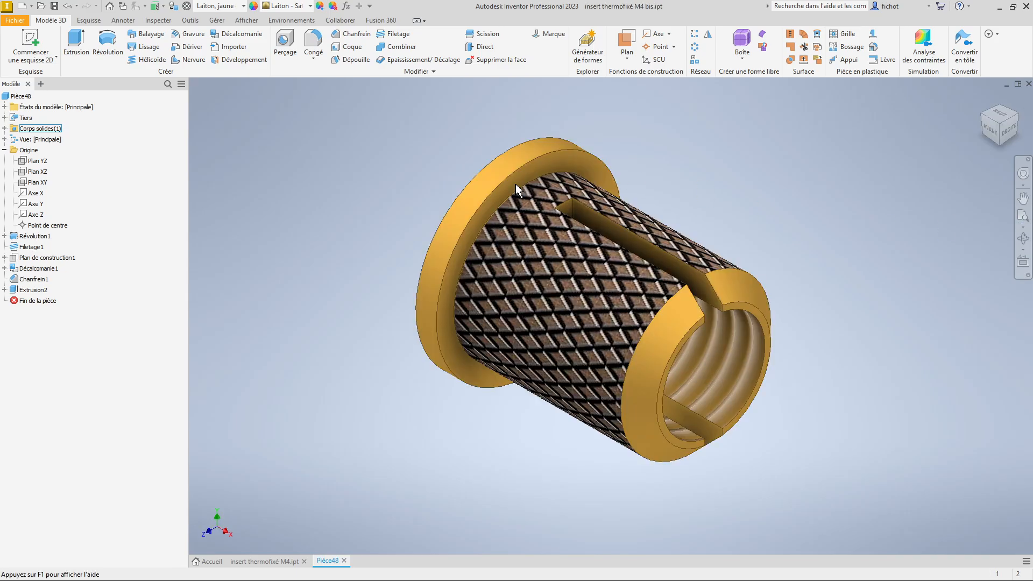
{"action": "scroll", "coordinate": [827, 214], "scroll_direction": "down", "scroll_amount": 5}
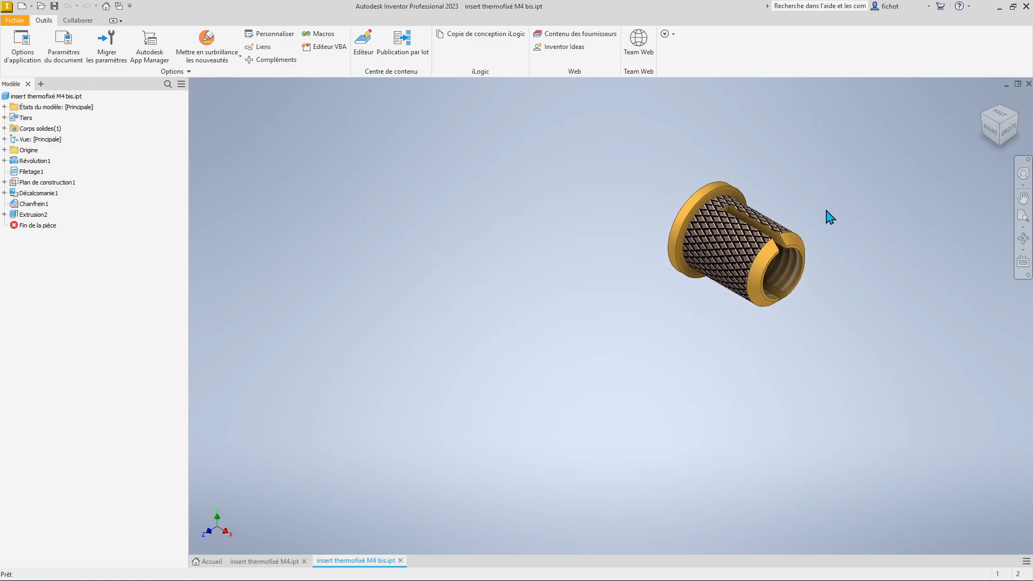
{"action": "scroll", "coordinate": [827, 214], "scroll_direction": "up", "scroll_amount": 5}
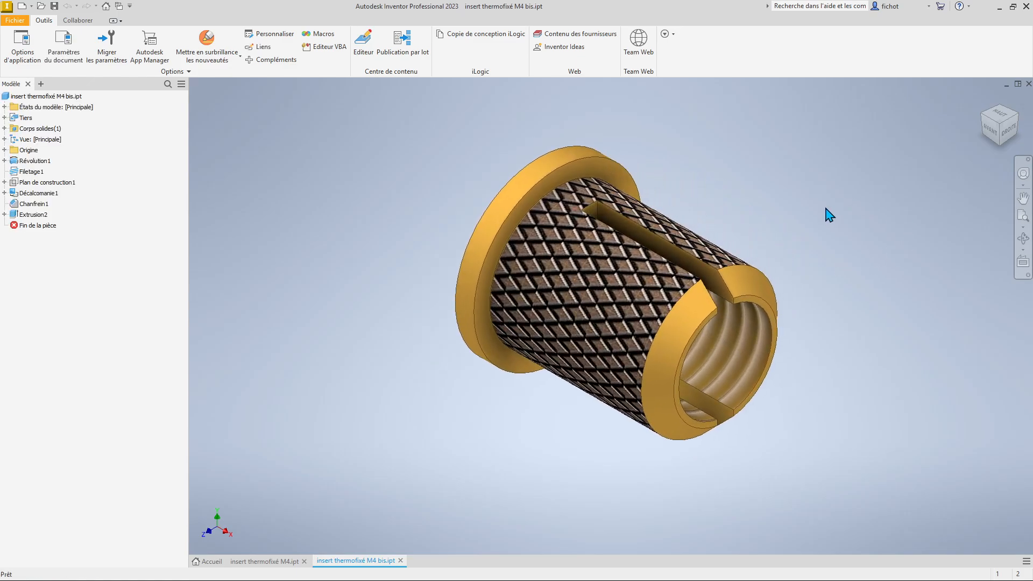